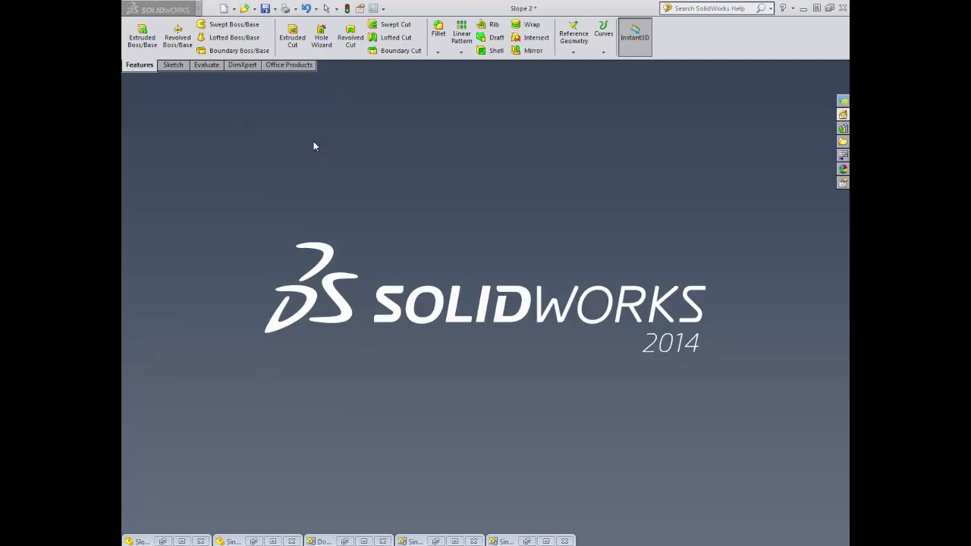
Create a new part document
left_click(224, 8)
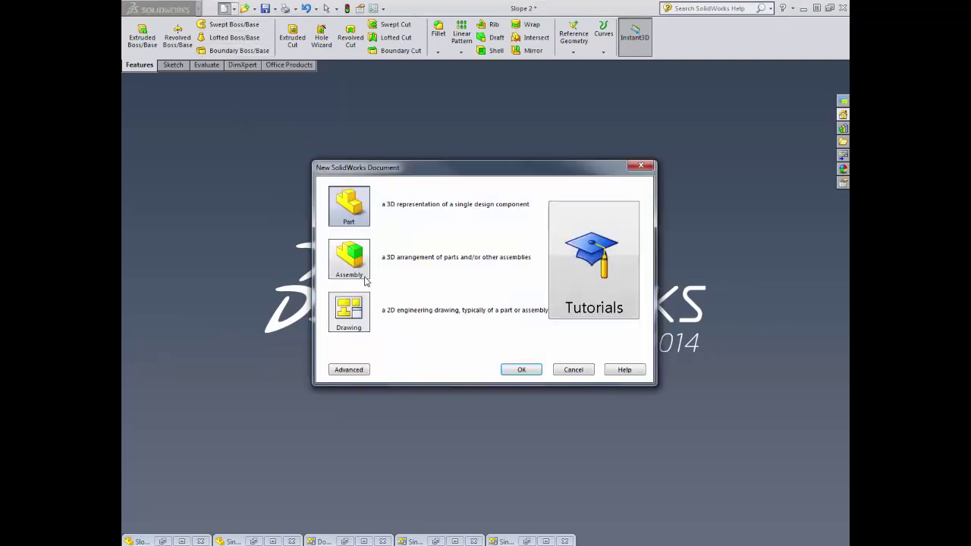
left_click(522, 370)
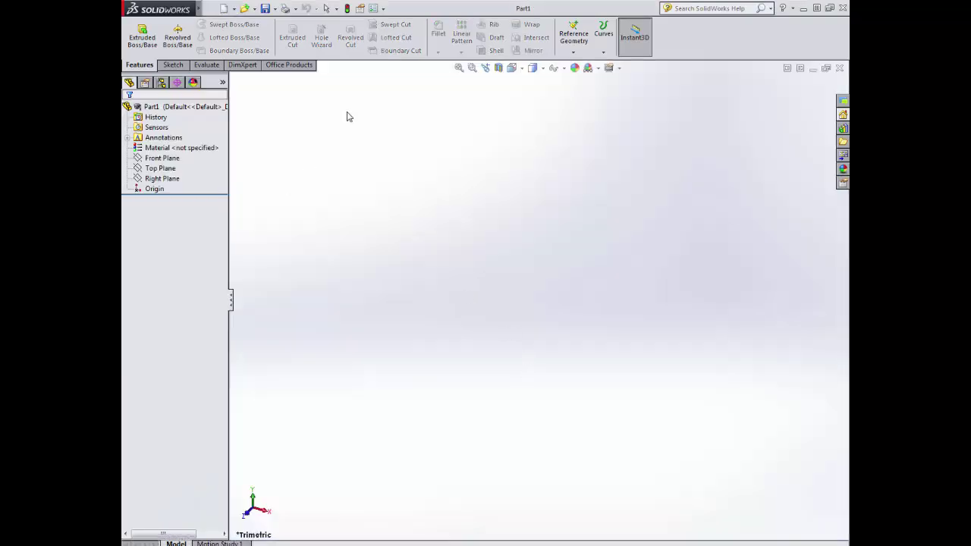
left_click(173, 64)
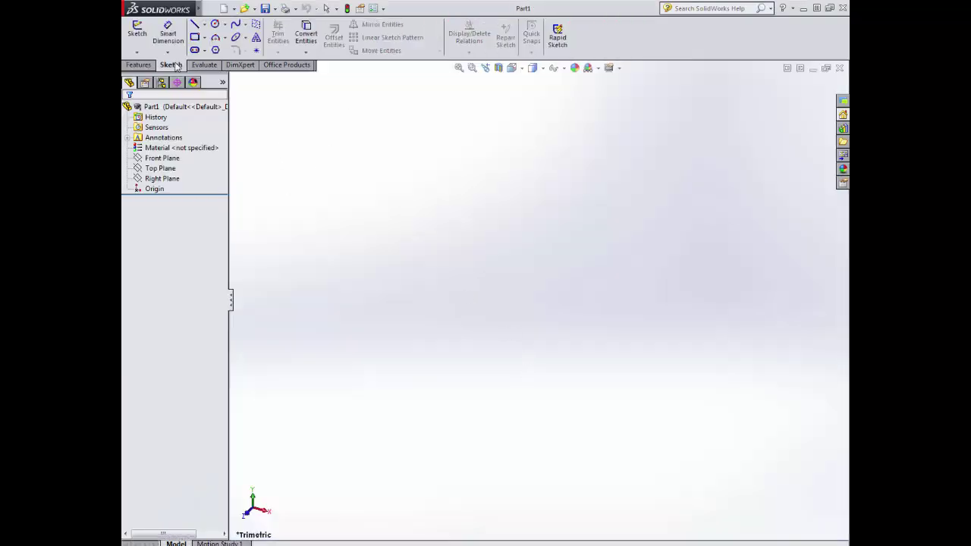
Start a sketch on the Top Plane in Top view and anchor a rectangle corner at the origin
left_click(137, 28)
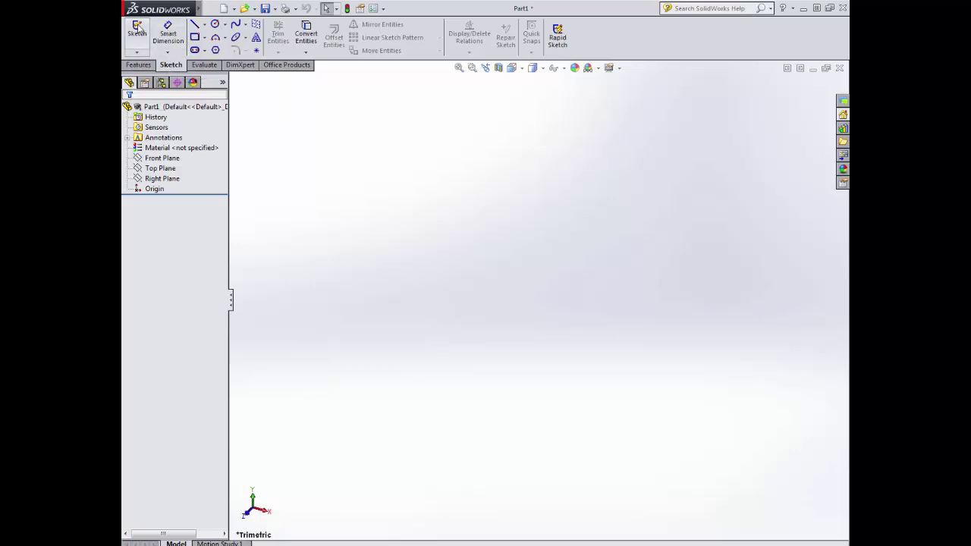
left_click(192, 37)
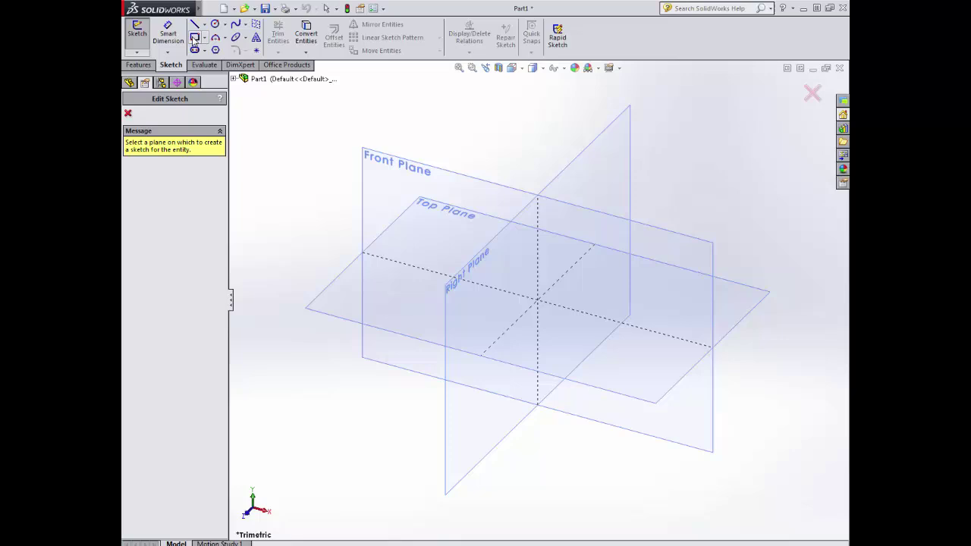
left_click(484, 215)
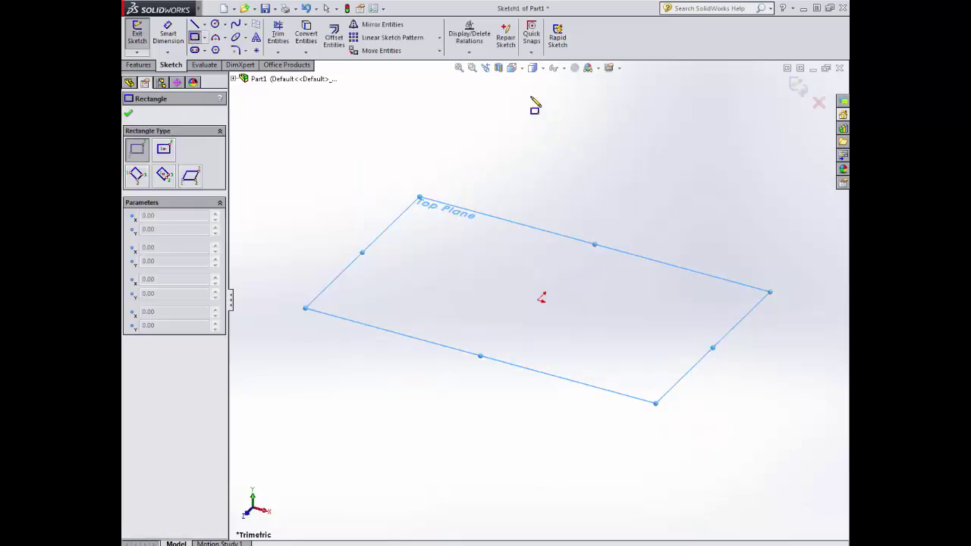
left_click(520, 67)
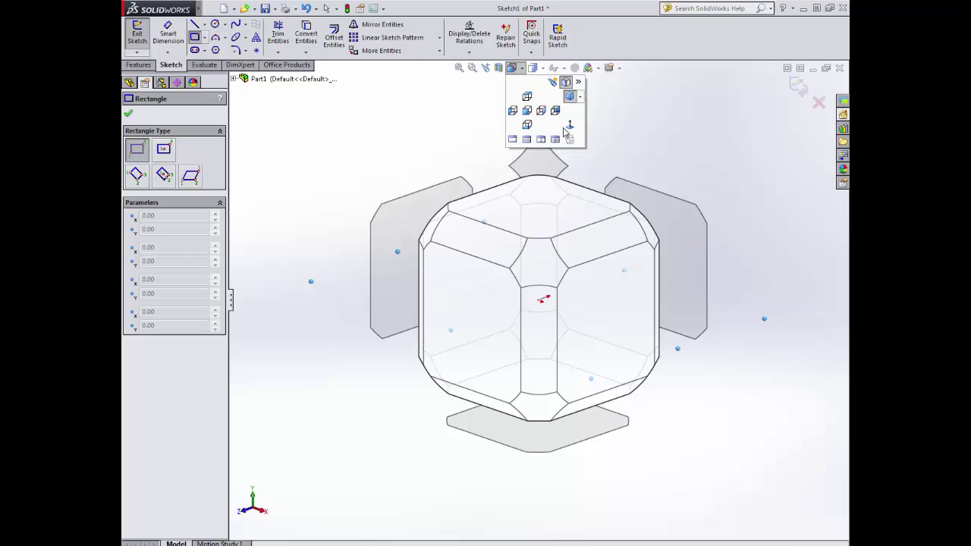
left_click(567, 128)
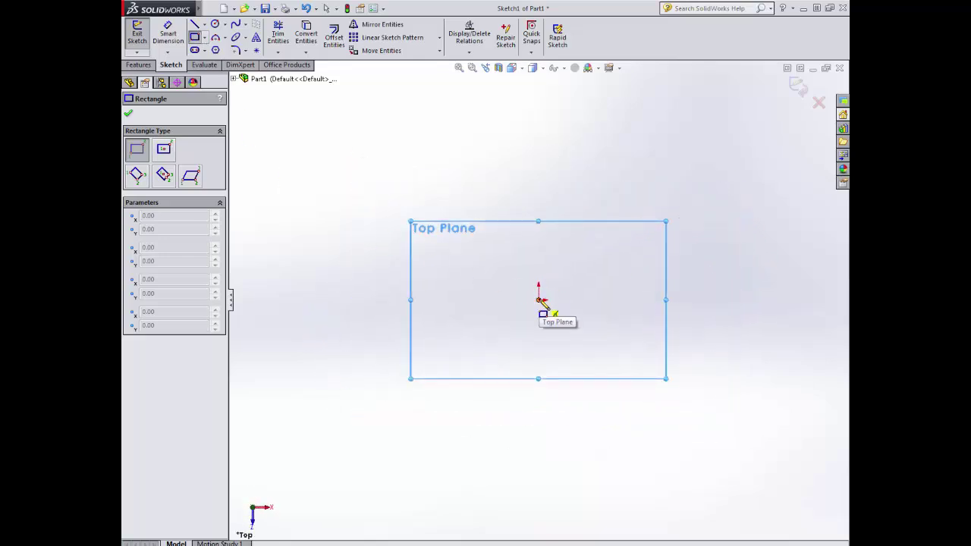
left_click(538, 299)
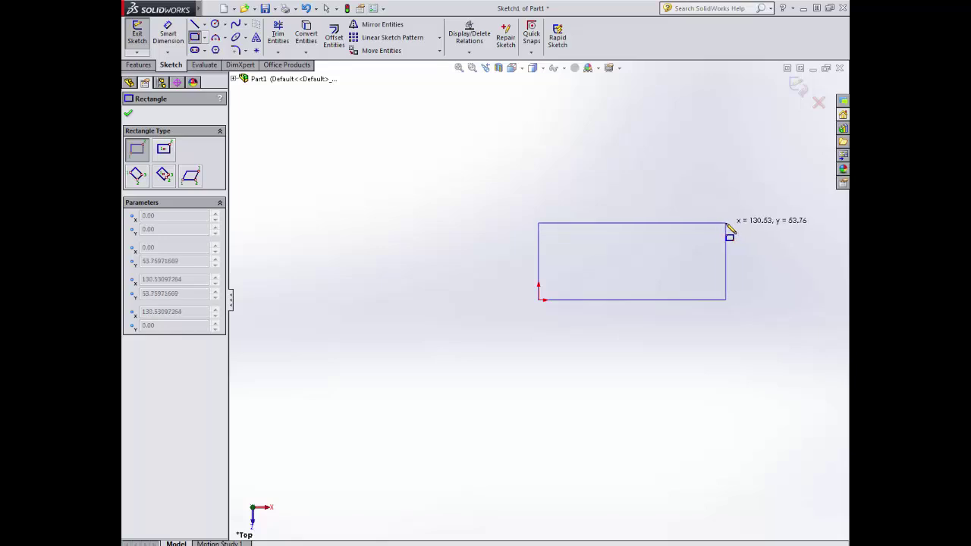
Complete the rectangle and dimension its left edge to 15.8 mm
left_click(617, 127)
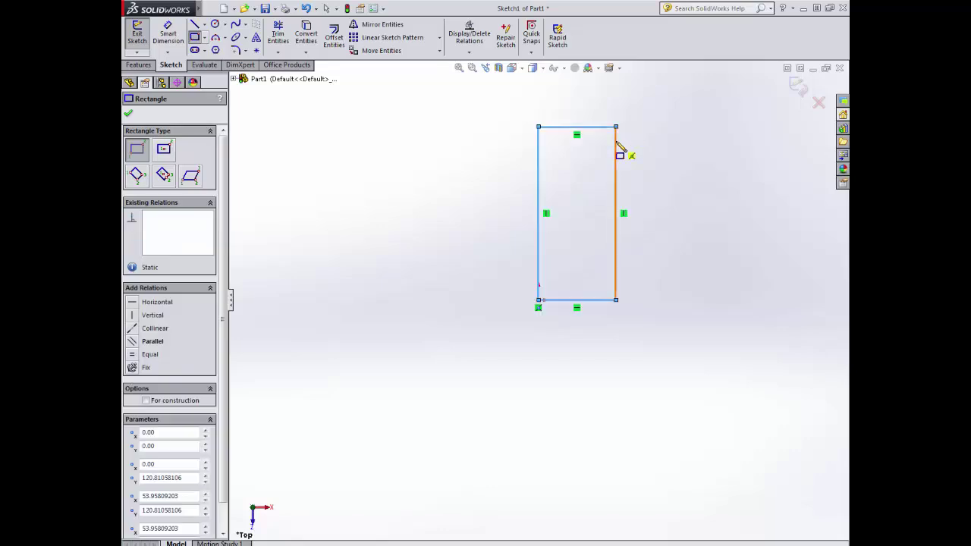
left_click(128, 114)
left_click(171, 35)
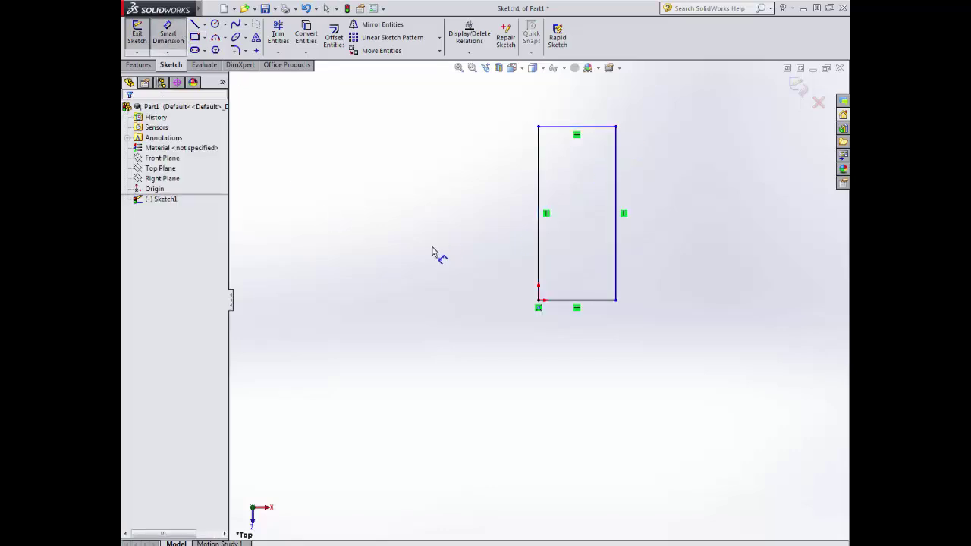
left_click(540, 247)
left_click(405, 241)
type("15")
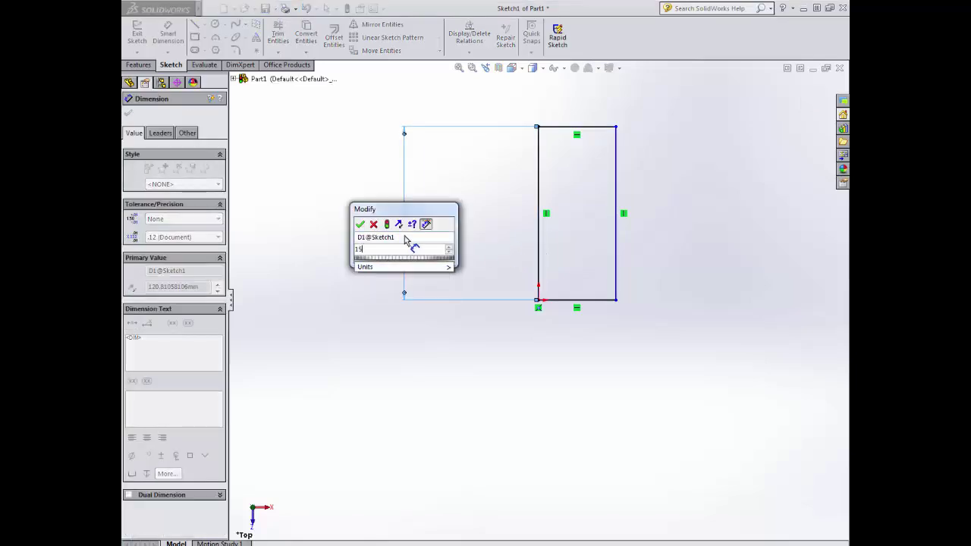
type(".8")
key("Return")
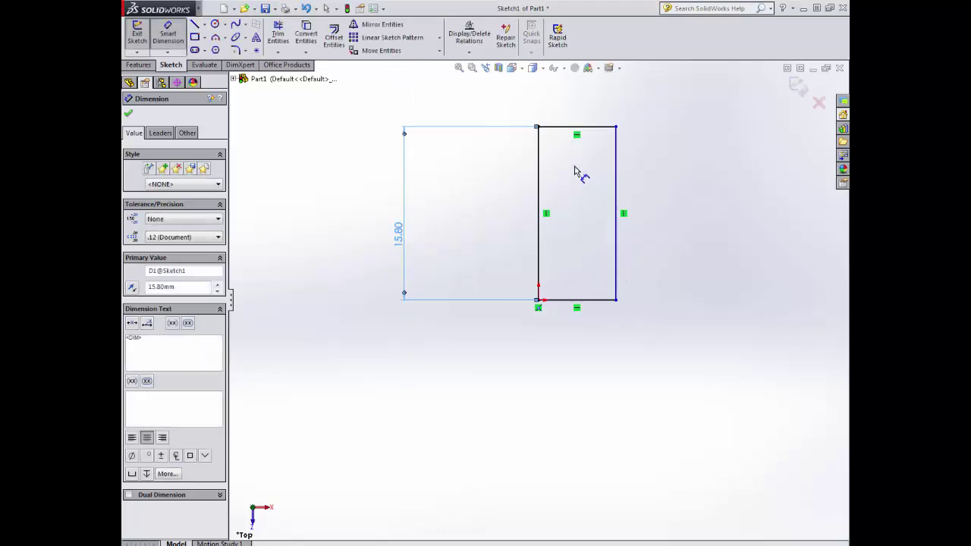
Dimension the rectangle's top edge to 7.8 mm wide
left_click(574, 127)
left_click(579, 113)
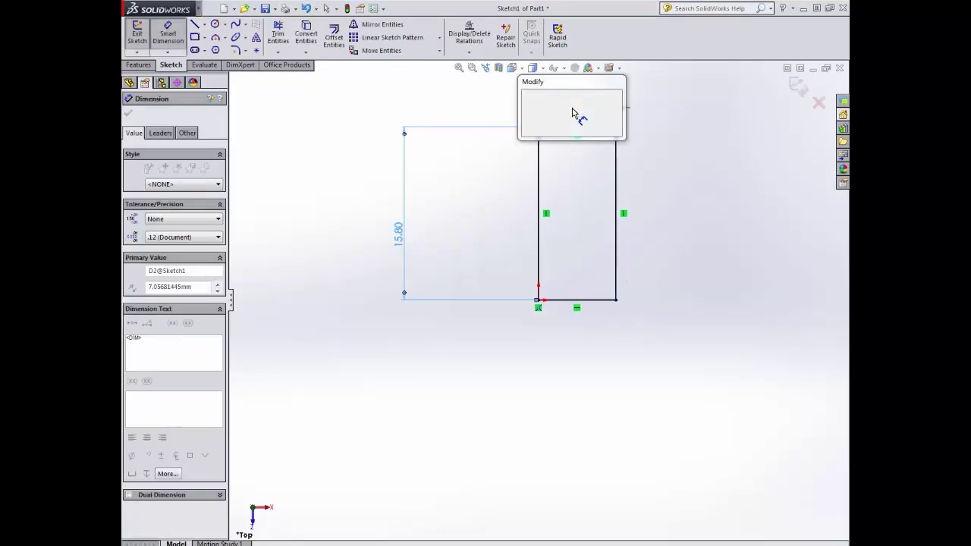
type("7.8")
key("Return")
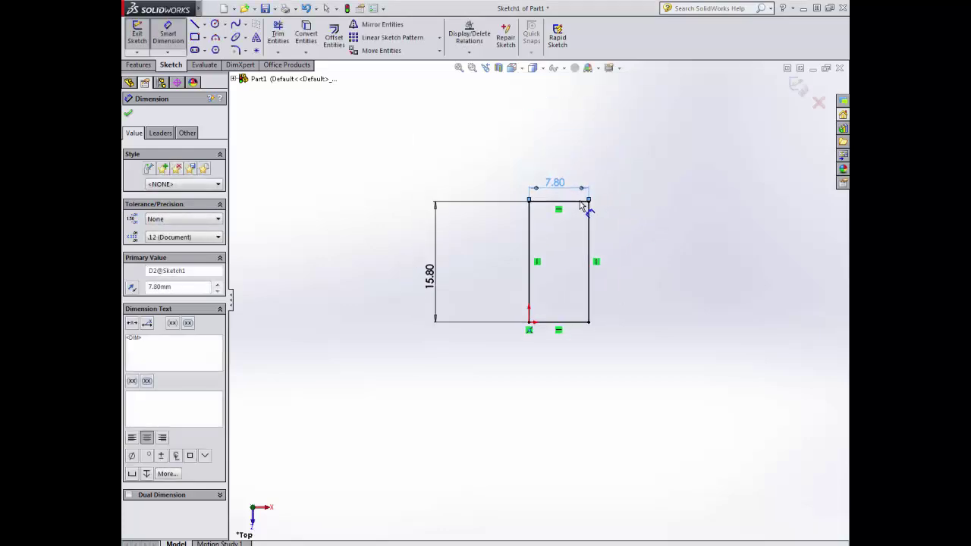
mouse_move(575, 164)
middle_mouse_down()
mouse_move(578, 191)
mouse_move(613, 167)
mouse_move(628, 181)
middle_mouse_up()
Extrude the rectangle as Boss-Extrude1 with a Blind depth of 9.60 mm
left_click(139, 64)
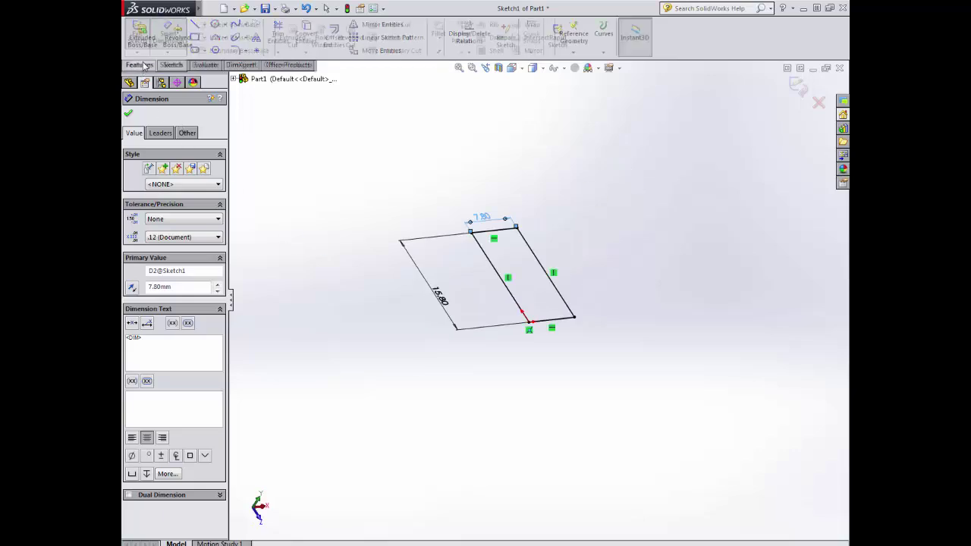
left_click(141, 38)
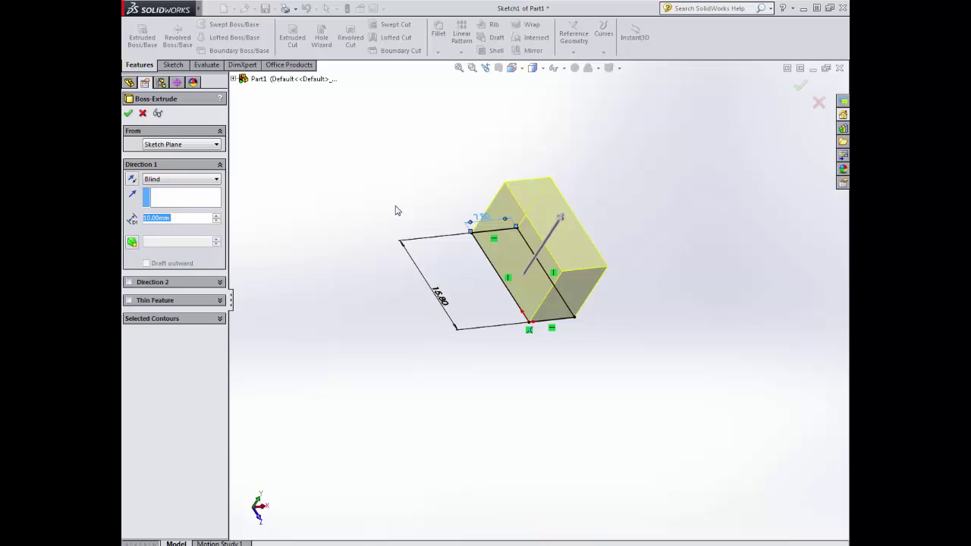
scroll(188, 231, "down", 4)
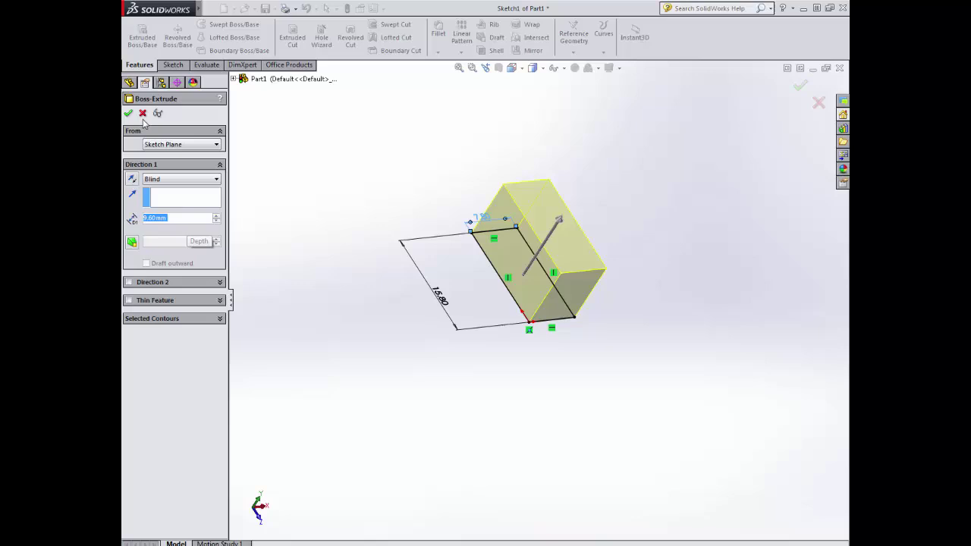
type("10")
key("Return")
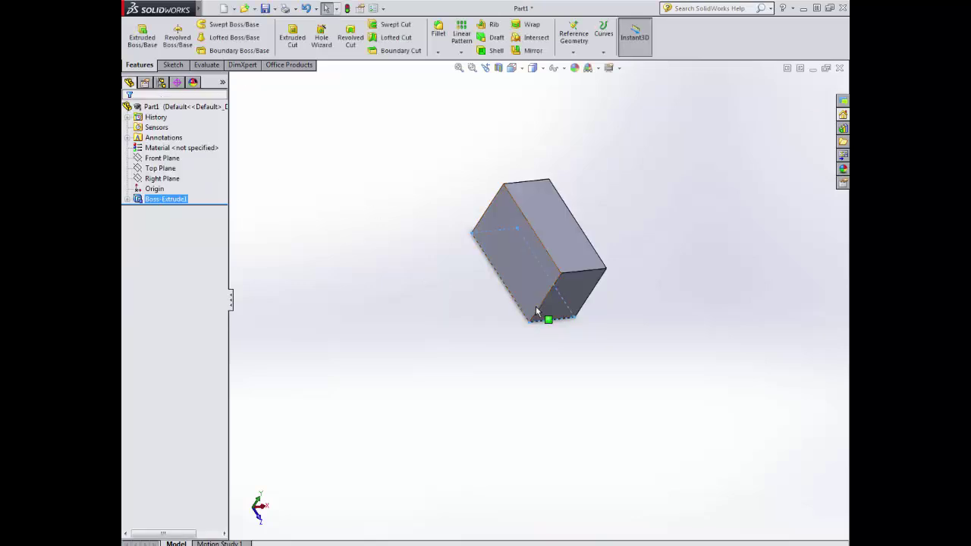
middle_click_drag(516, 205, 449, 239)
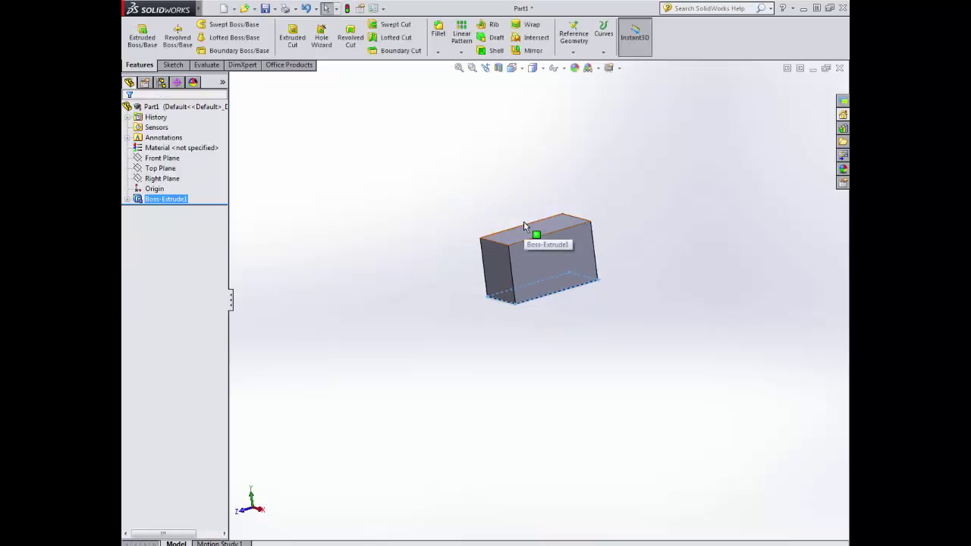
scroll(531, 227, "down", 3)
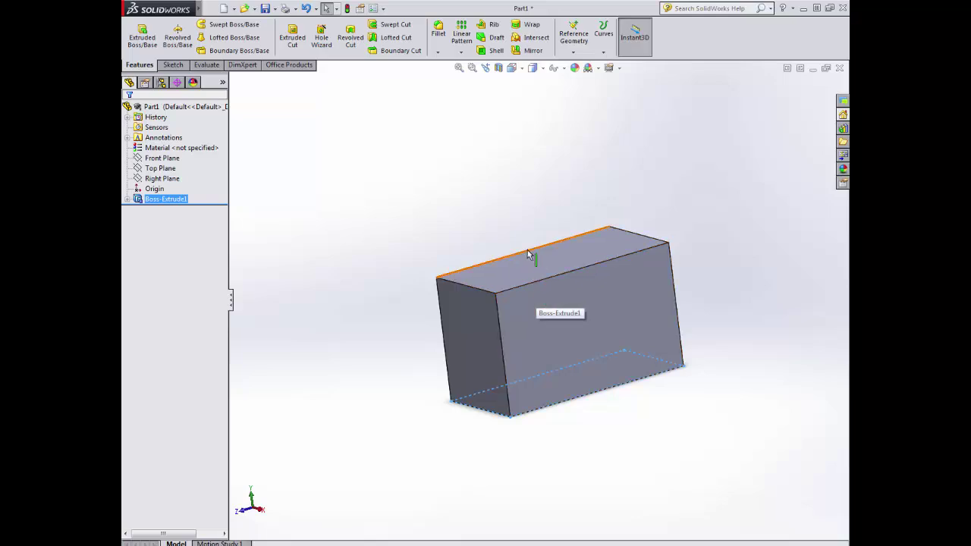
Start a sketch on the block's top face, viewed straight on
left_click(174, 65)
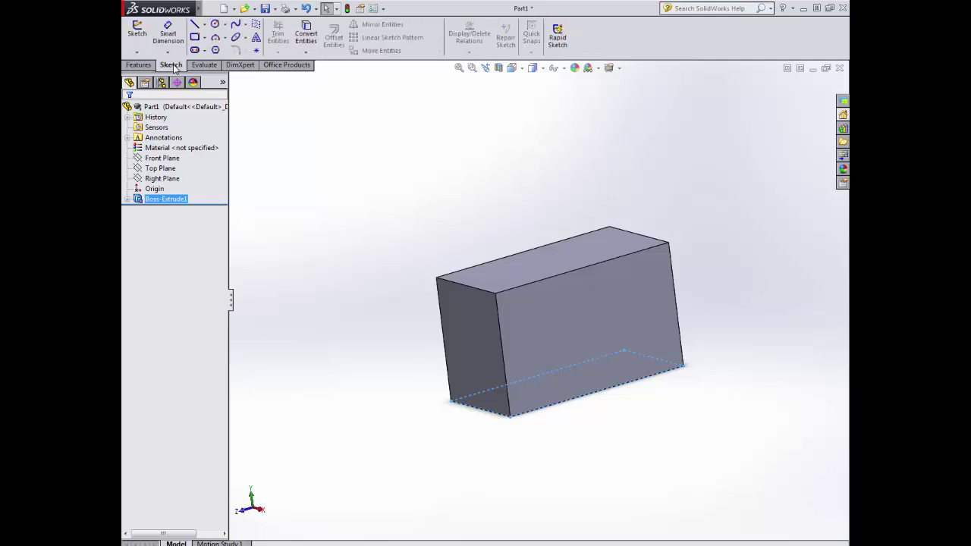
key("ctrl+7")
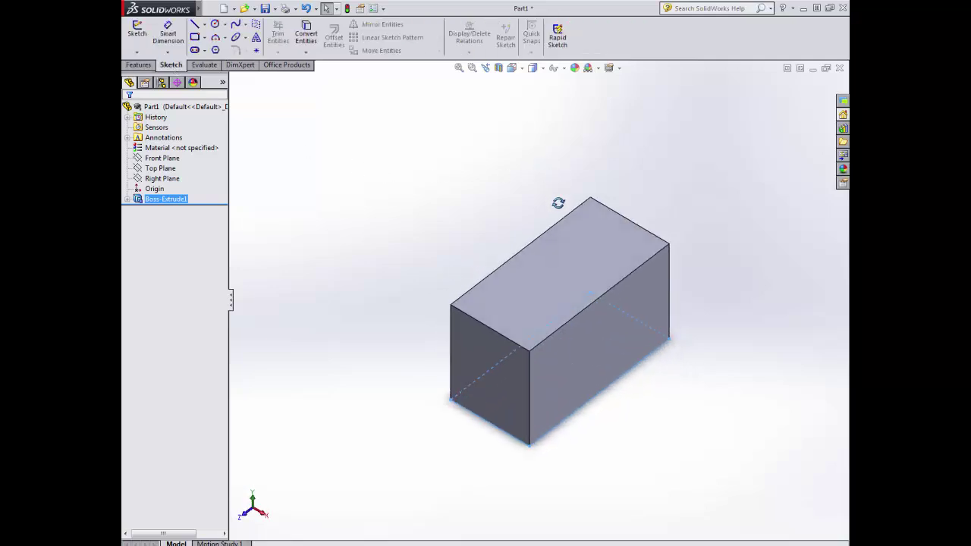
left_click(584, 231)
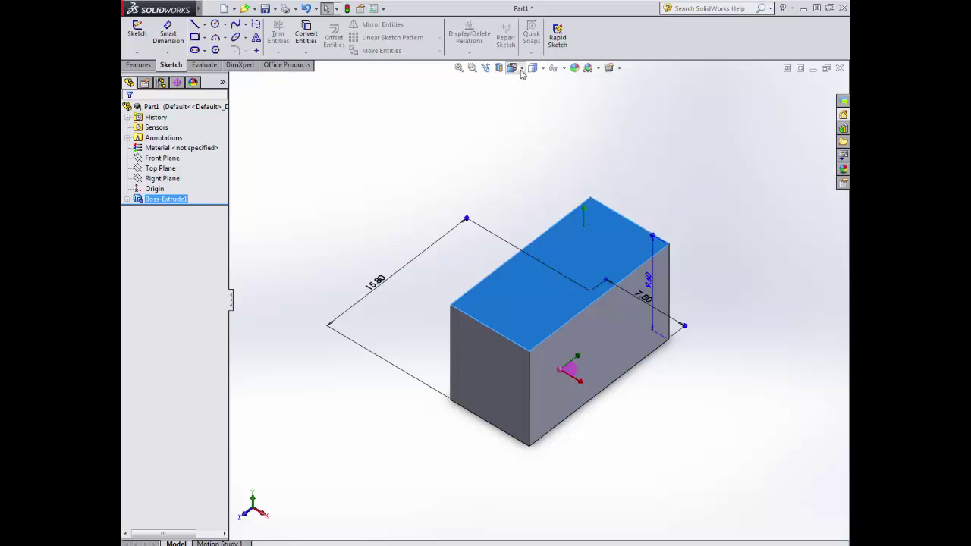
left_click(512, 68)
left_click(574, 127)
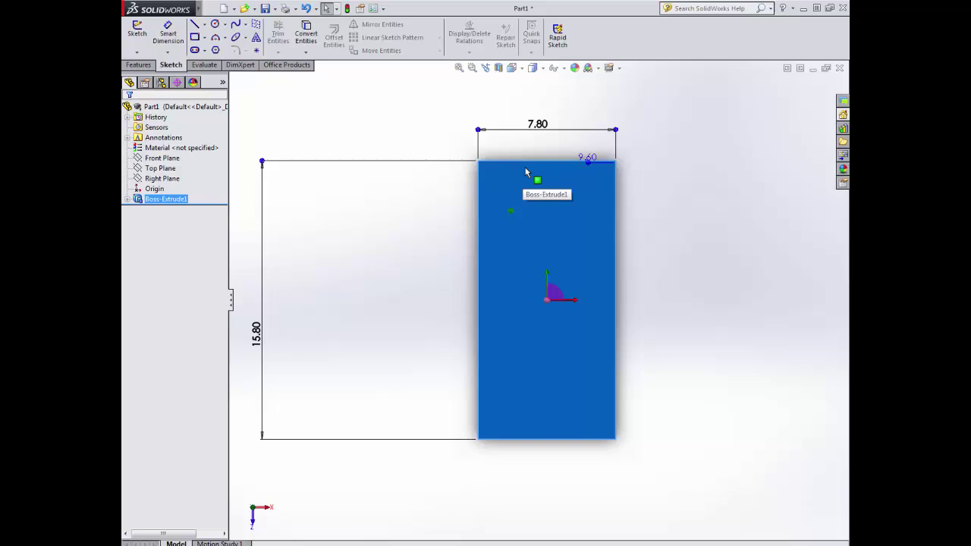
Draw a centerline down from the top edge's midpoint and dimension it 3.90 mm
left_click(203, 25)
left_click(205, 50)
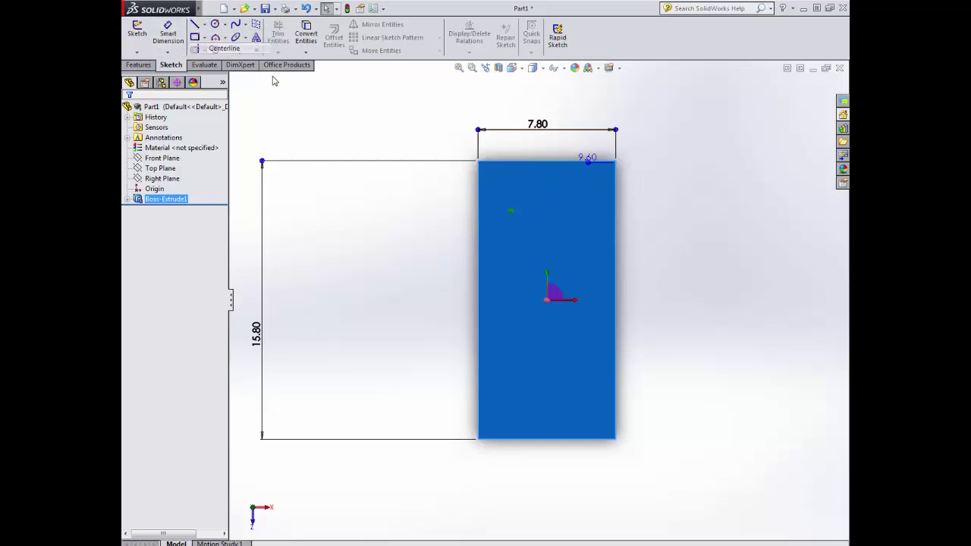
left_click(546, 161)
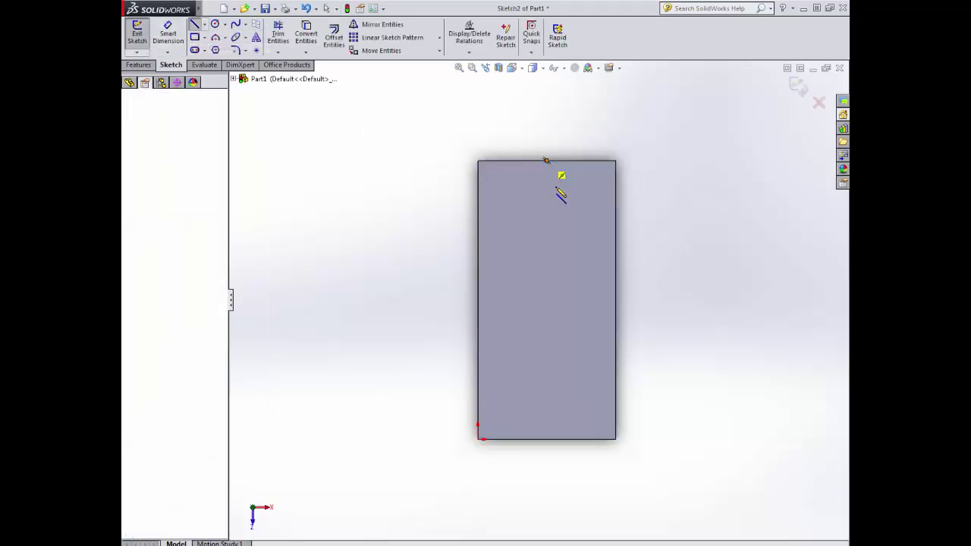
left_click(546, 235)
key("Escape")
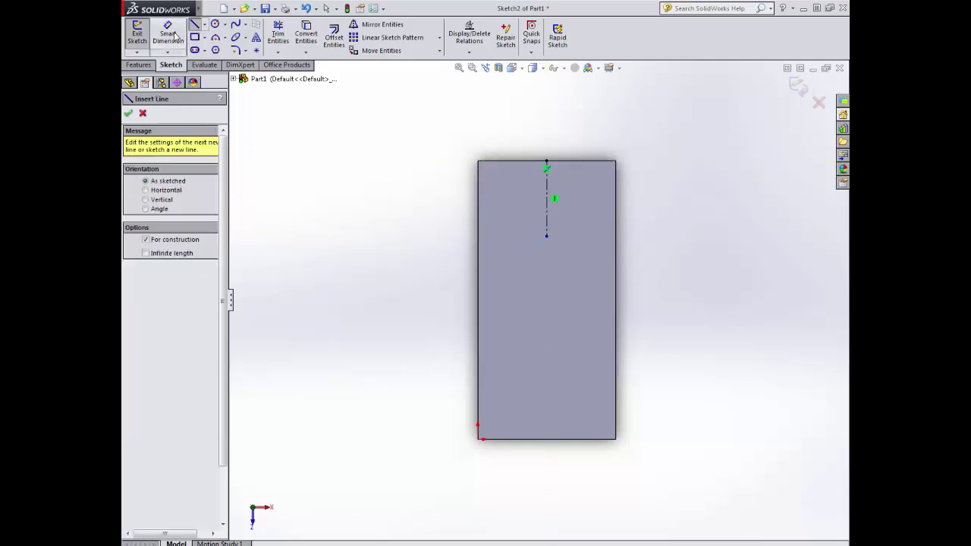
left_click(168, 34)
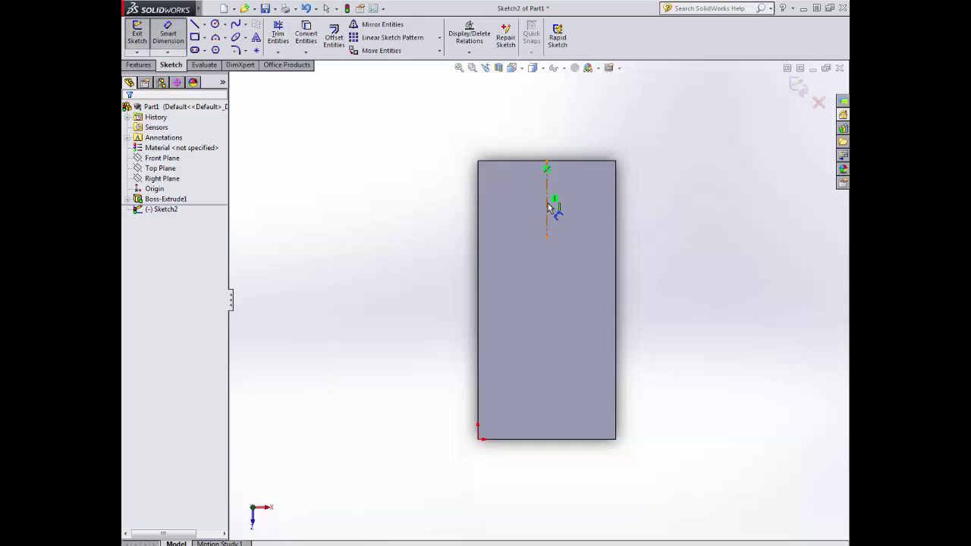
left_click(546, 204)
left_click(375, 202)
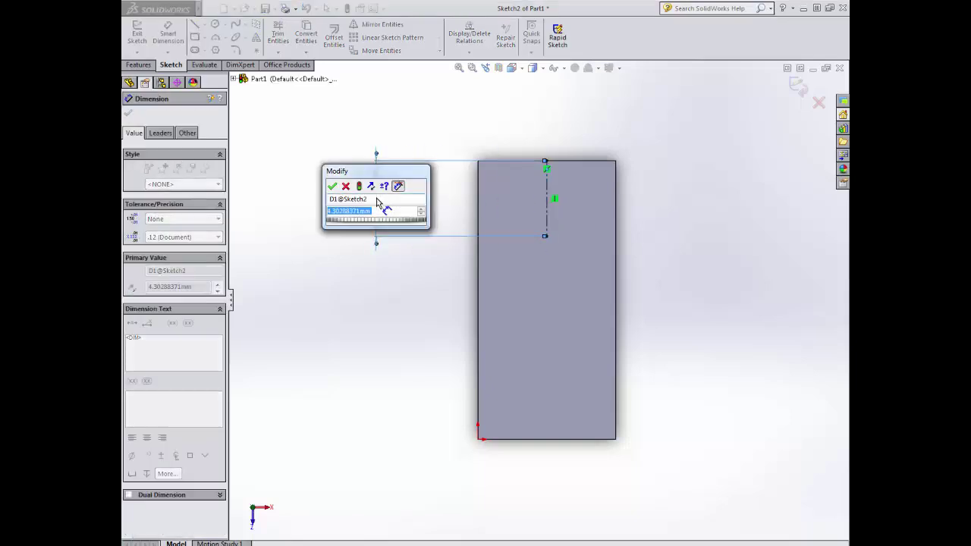
type("3.9")
key("Return")
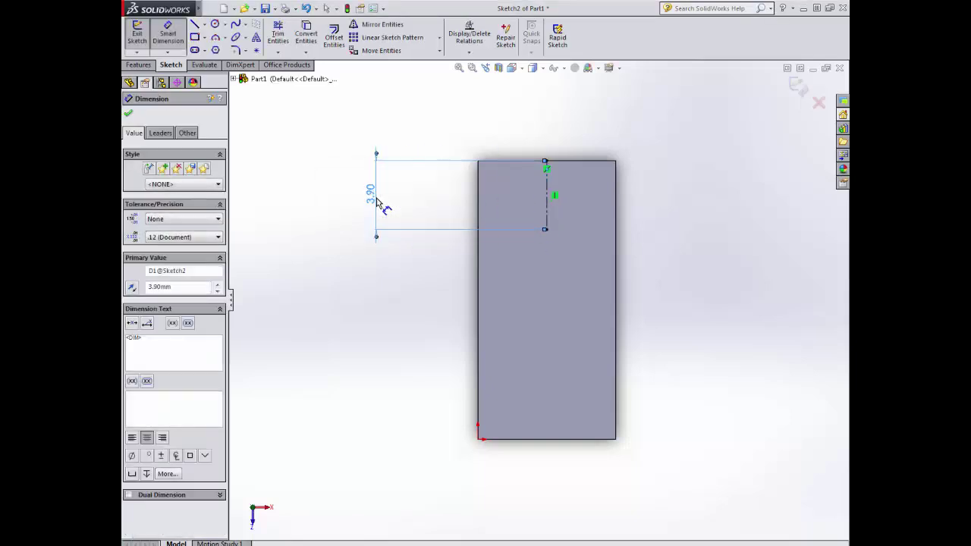
left_click(129, 115)
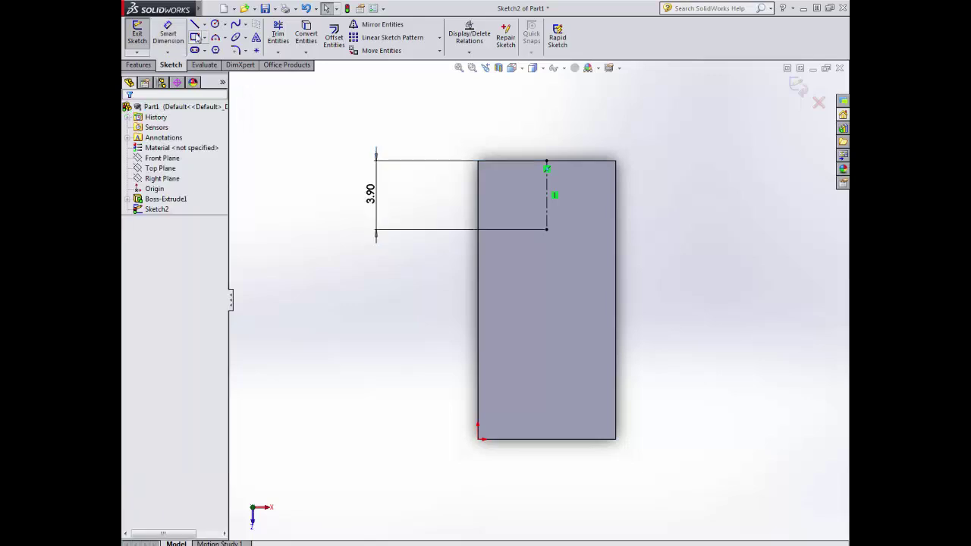
Draw a radius-2 circle centred on the centerline's lower end
left_click(215, 25)
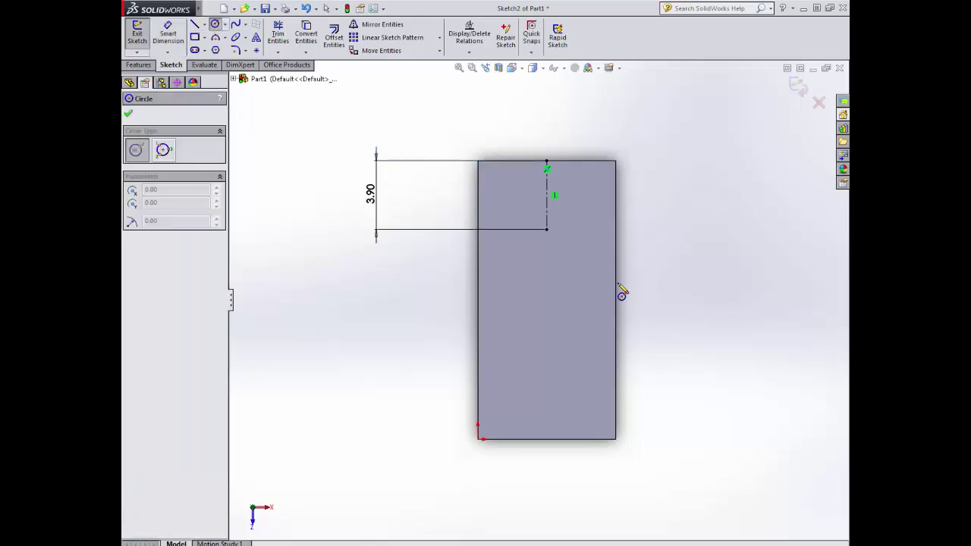
left_click(546, 229)
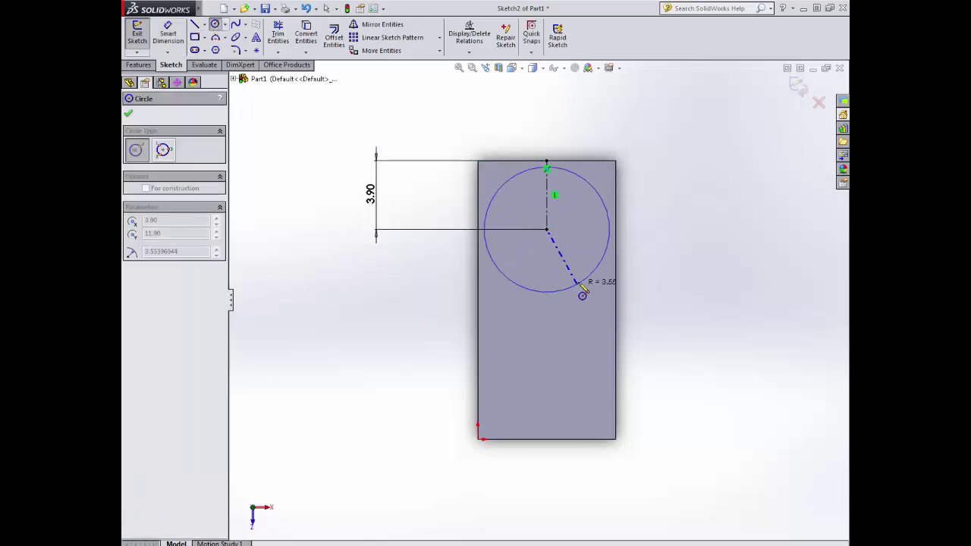
left_click(583, 247)
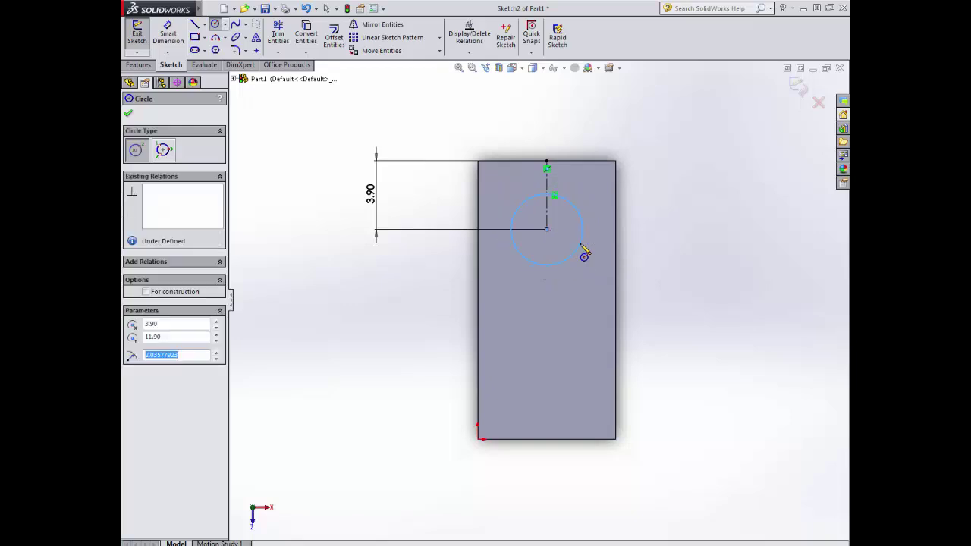
type("2.40")
left_click(128, 113)
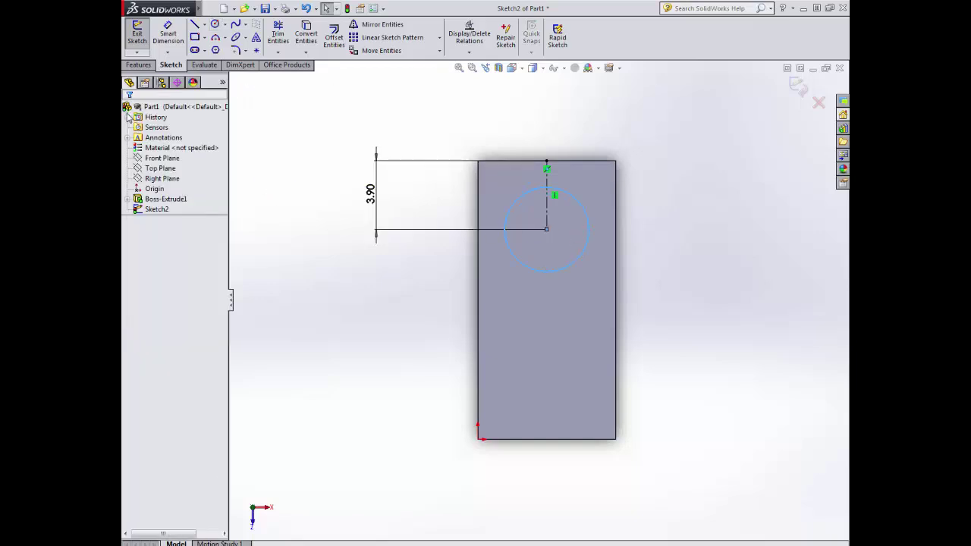
middle_click_drag(344, 204, 338, 122)
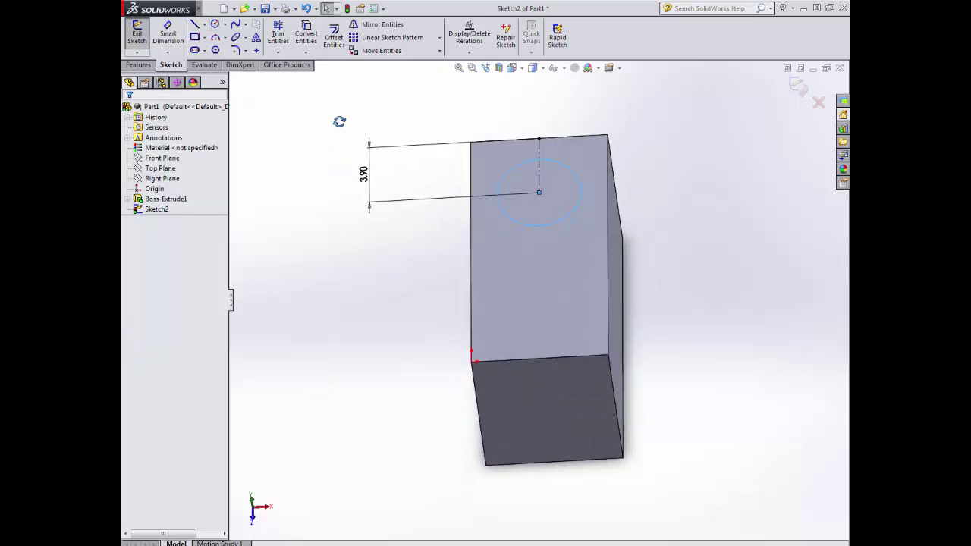
Extrude the circle 1.7 mm Blind to form the cylindrical stud
left_click(139, 65)
left_click(149, 40)
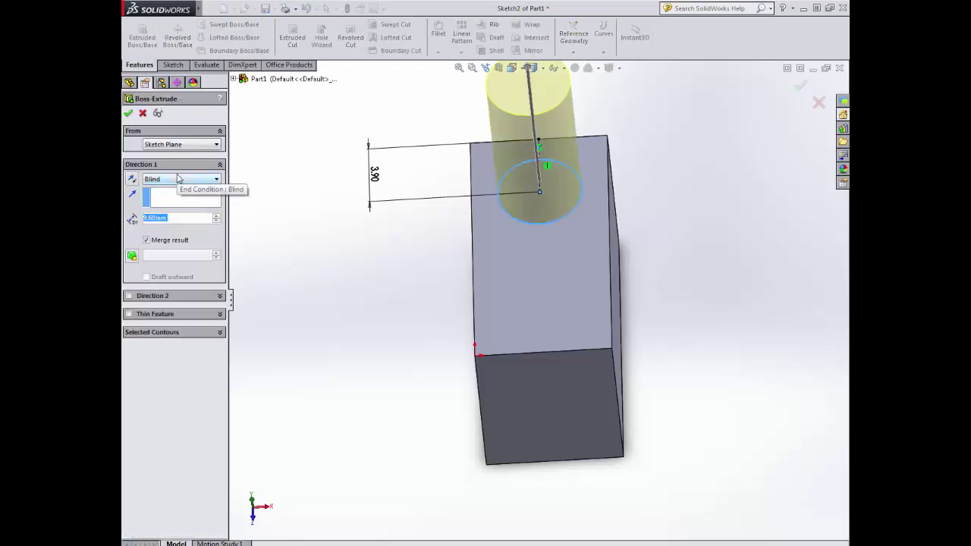
type("1.7")
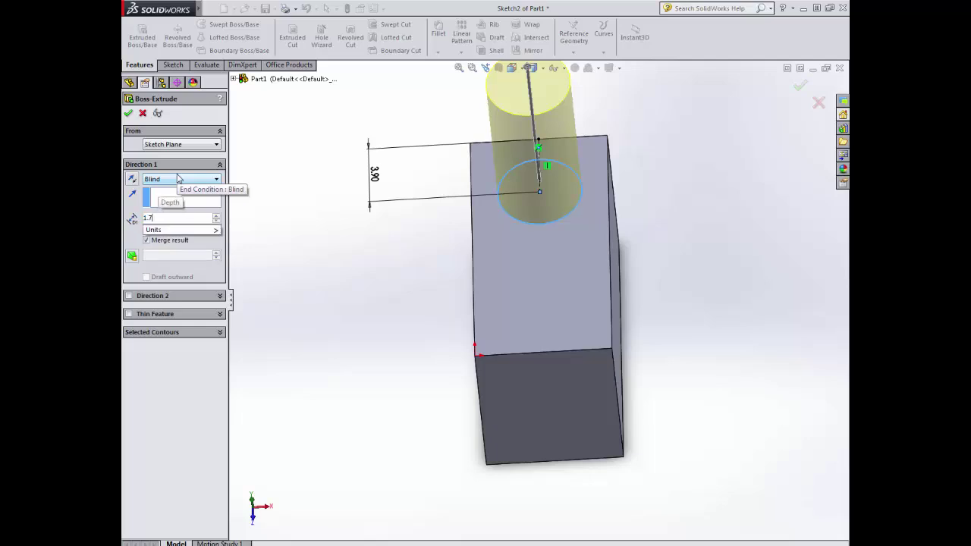
key("Return")
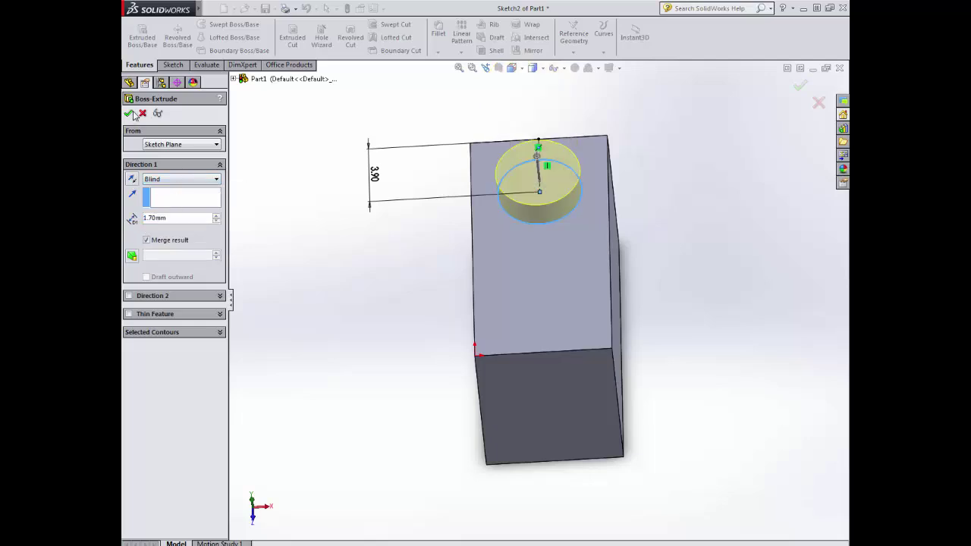
key("Return")
middle_click_drag(377, 271, 412, 219)
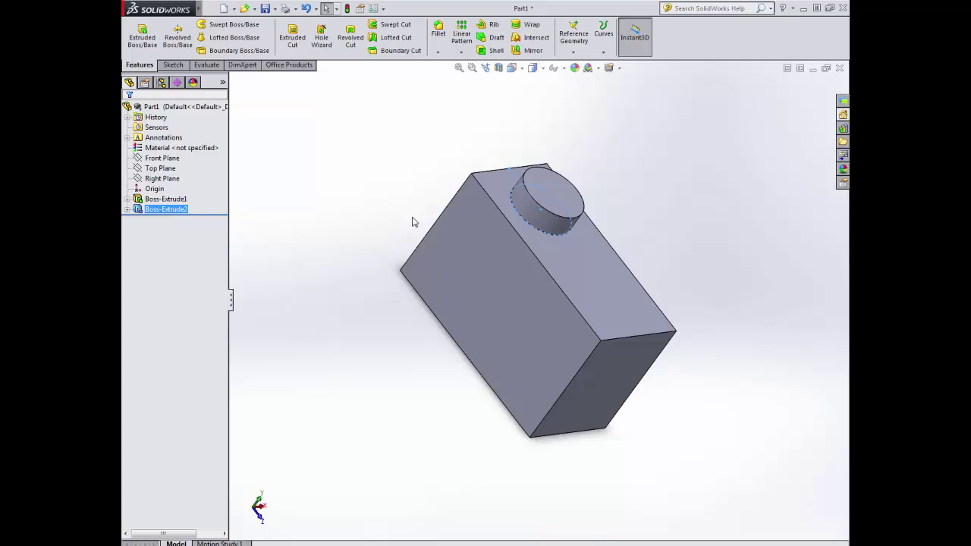
Round the stud's top edge with a 0.2 mm fillet
left_click(439, 34)
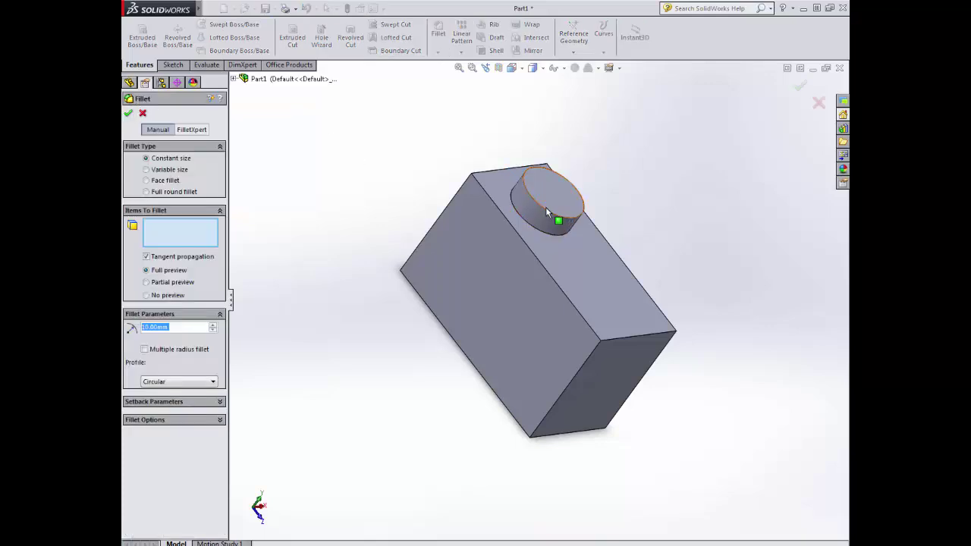
left_click(544, 212)
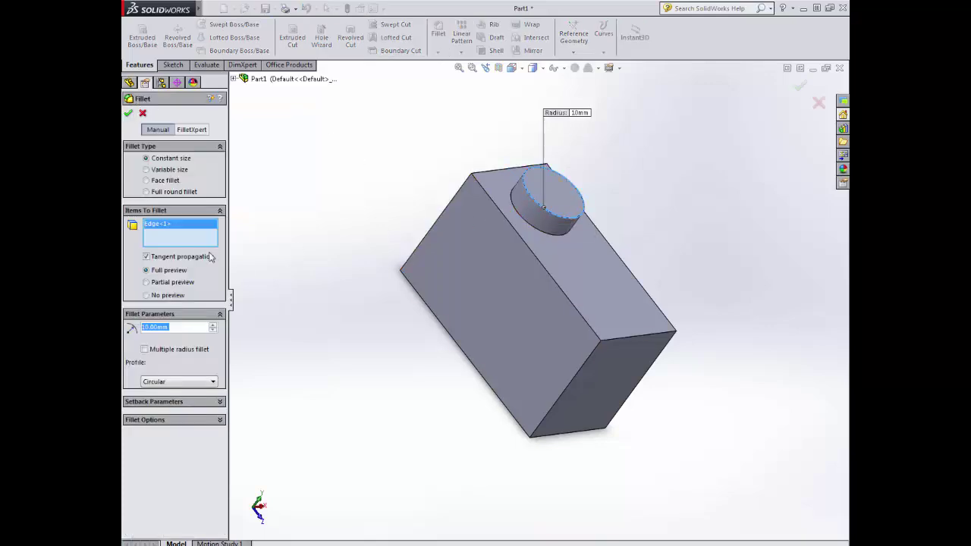
left_click_drag(188, 325, 139, 325)
type("0.2")
key("Return")
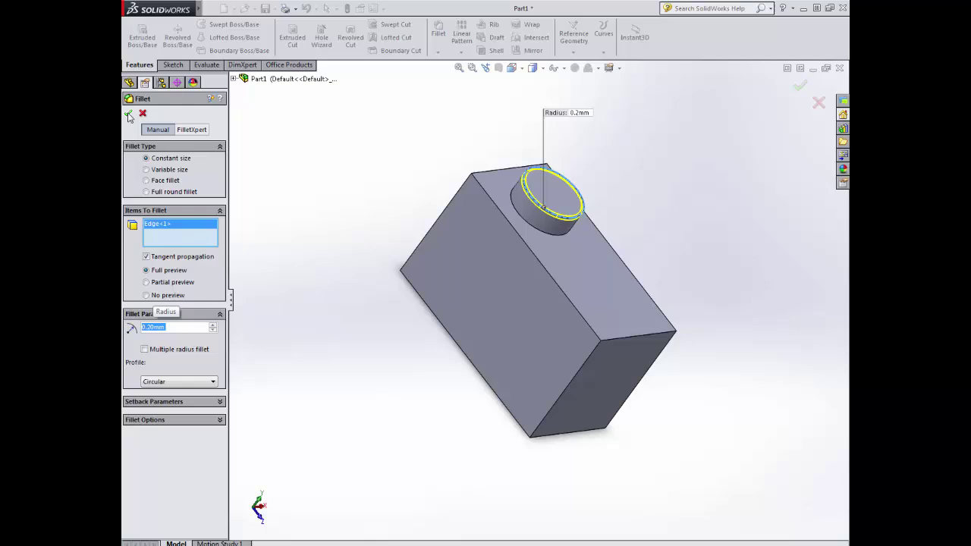
right_click(360, 254)
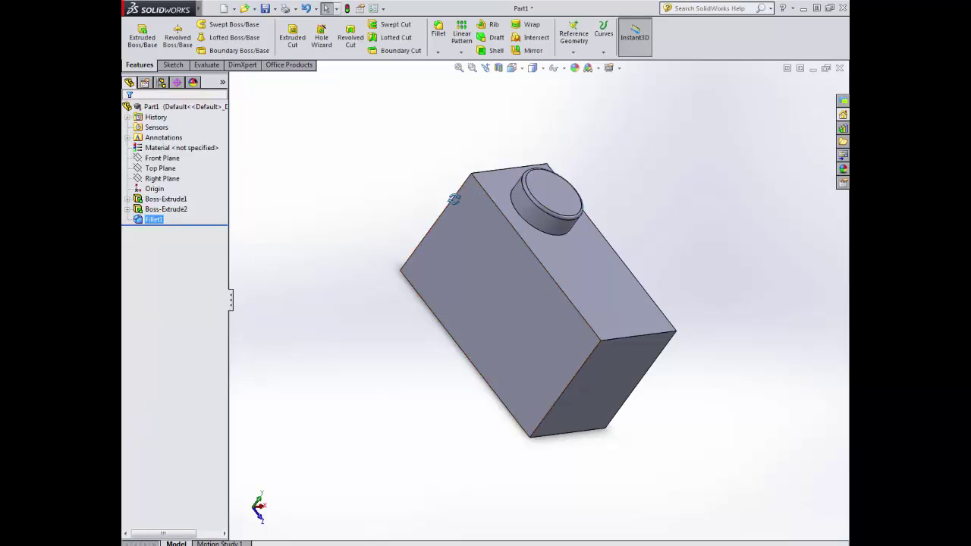
middle_click_drag(362, 253, 418, 253)
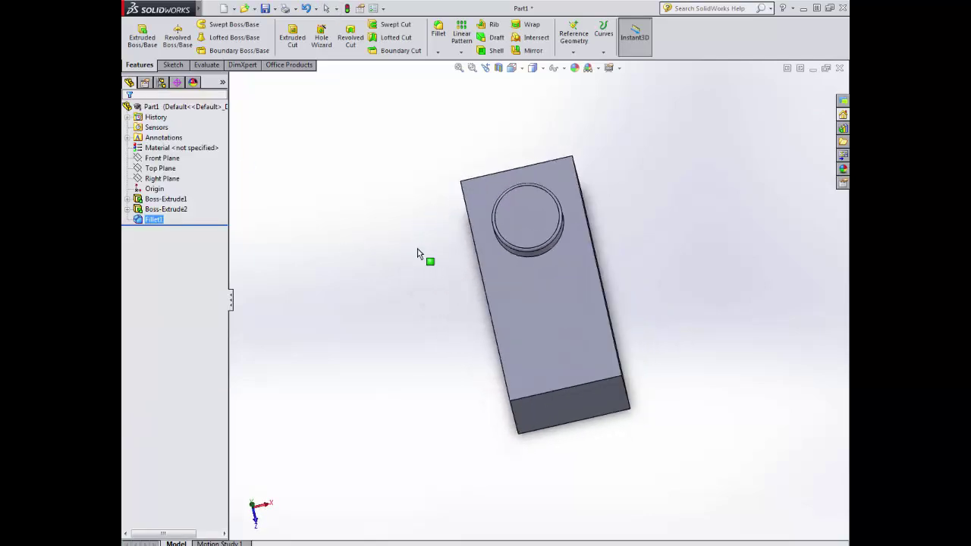
Start a new sketch on the stud's top face
left_click(173, 64)
left_click(136, 31)
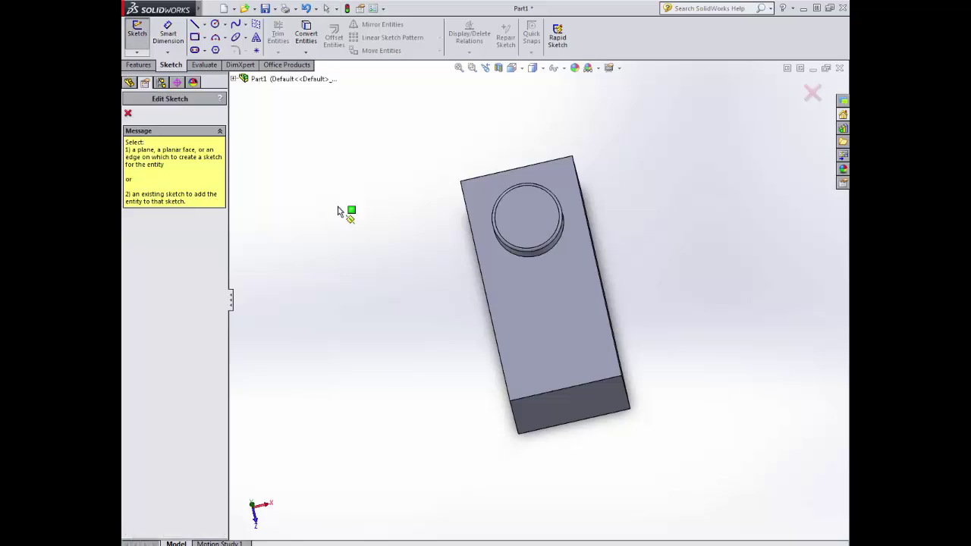
left_click(519, 215)
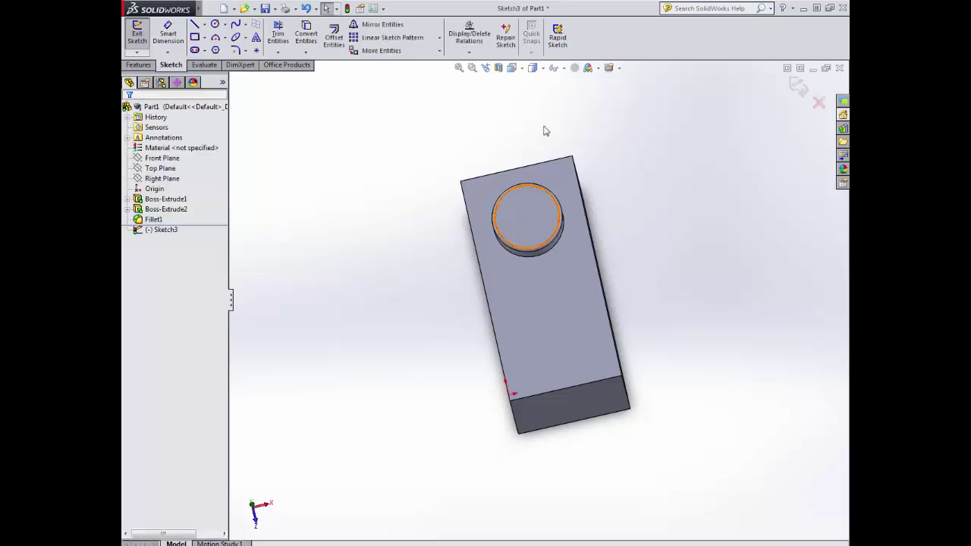
left_click(512, 68)
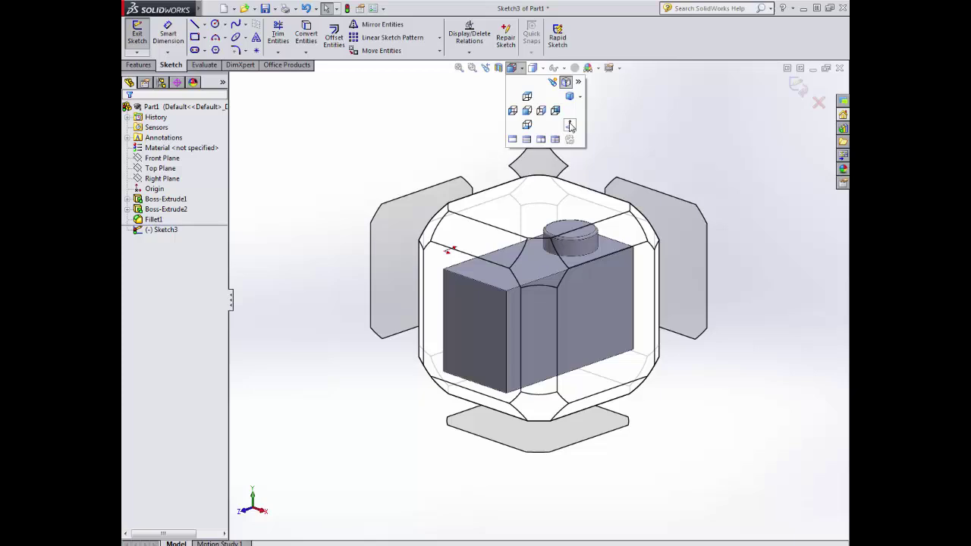
View the sketch Normal To and place 'LEGO' sketch text on the stud circle
left_click(570, 126)
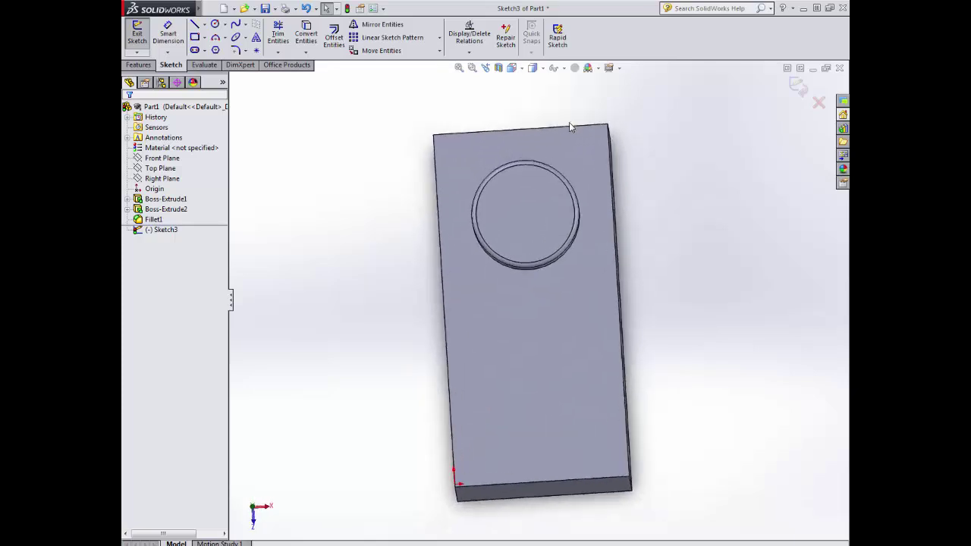
left_click(256, 41)
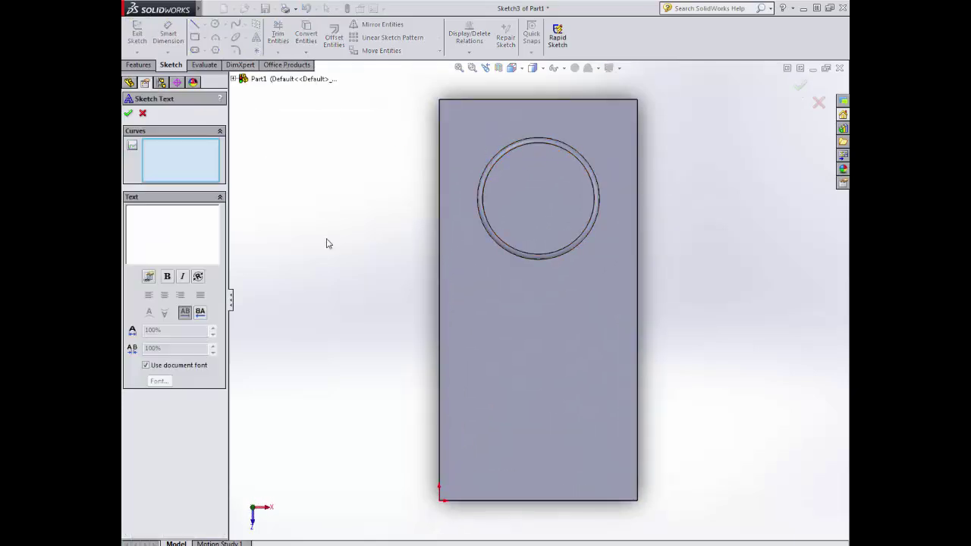
type("LEGO")
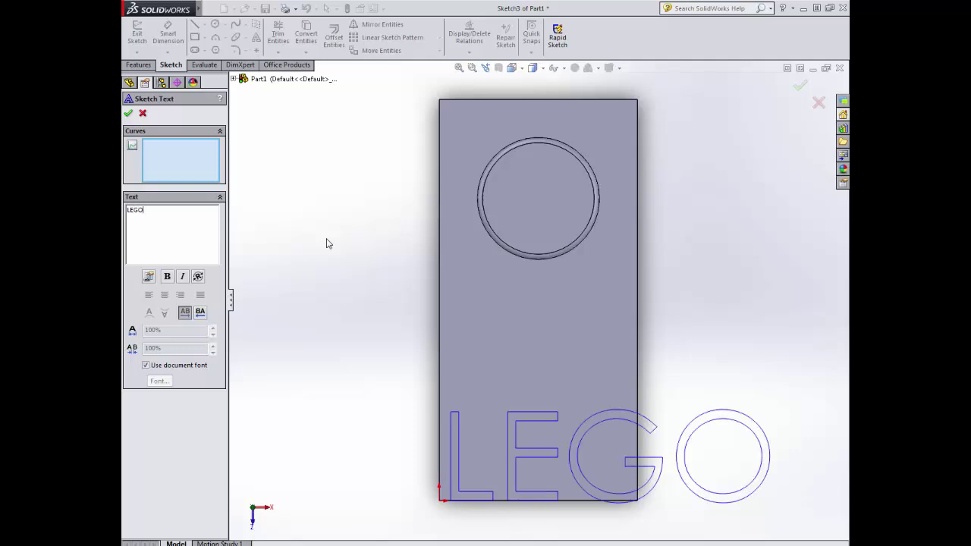
left_click(498, 217)
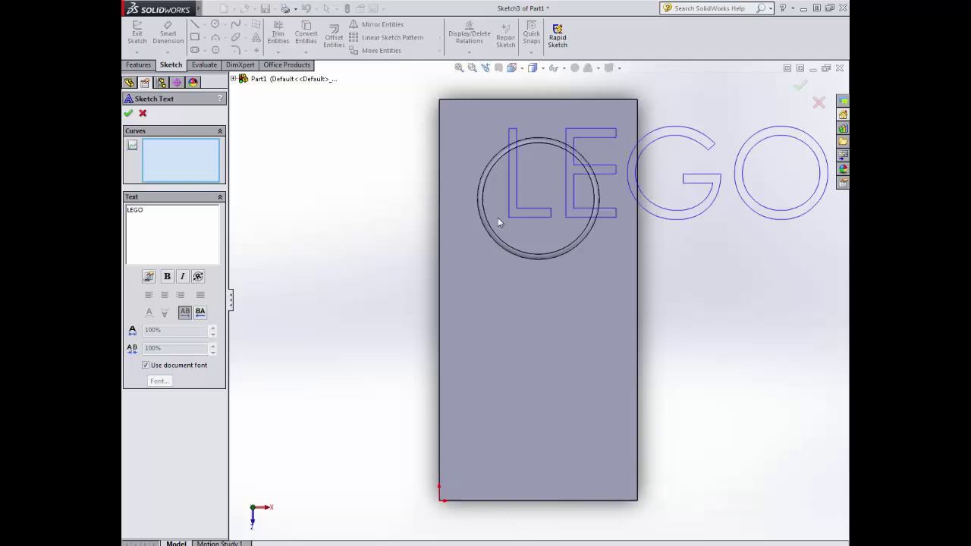
Give the LEGO text a smaller point size and italic style instead of the document font
left_click(146, 366)
left_click(160, 381)
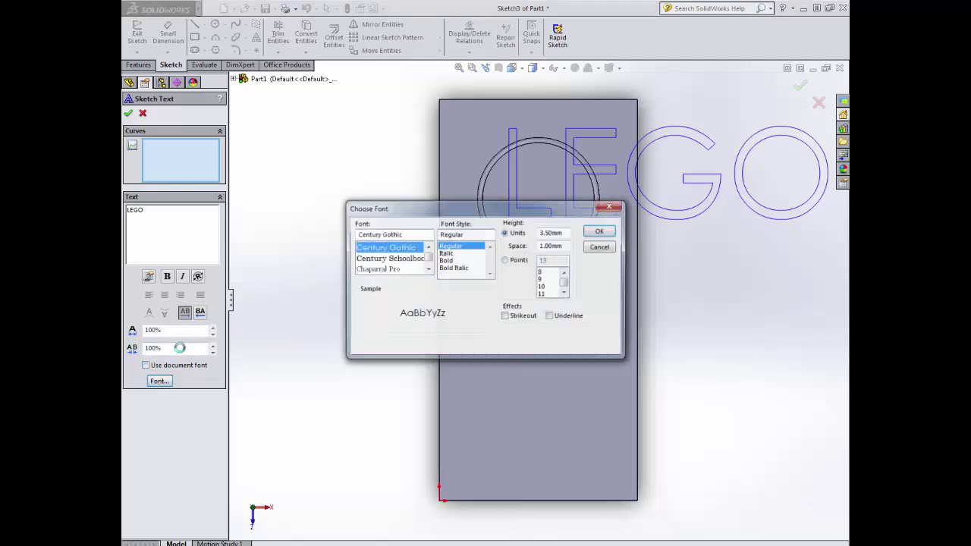
left_click(520, 262)
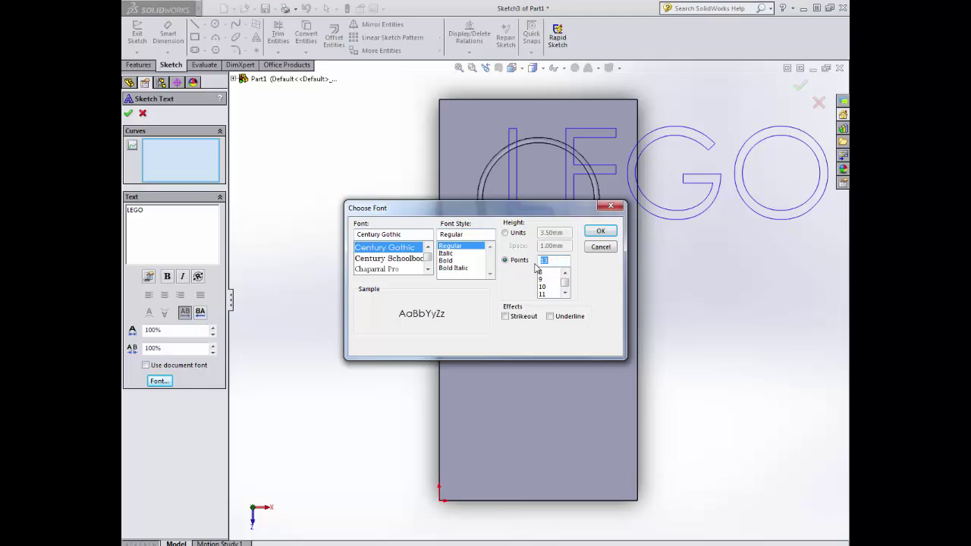
left_click(538, 271)
key("Return")
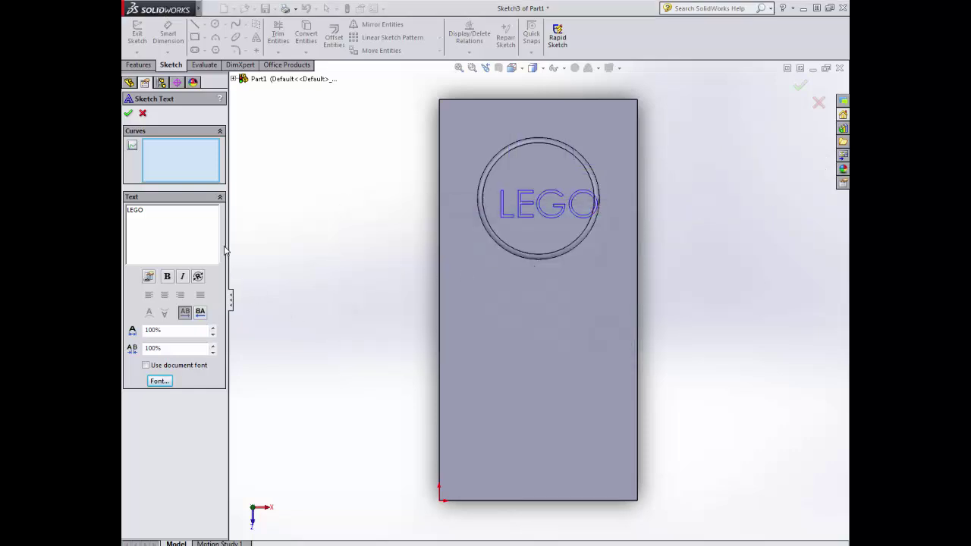
left_click_drag(160, 217, 124, 211)
left_click(182, 278)
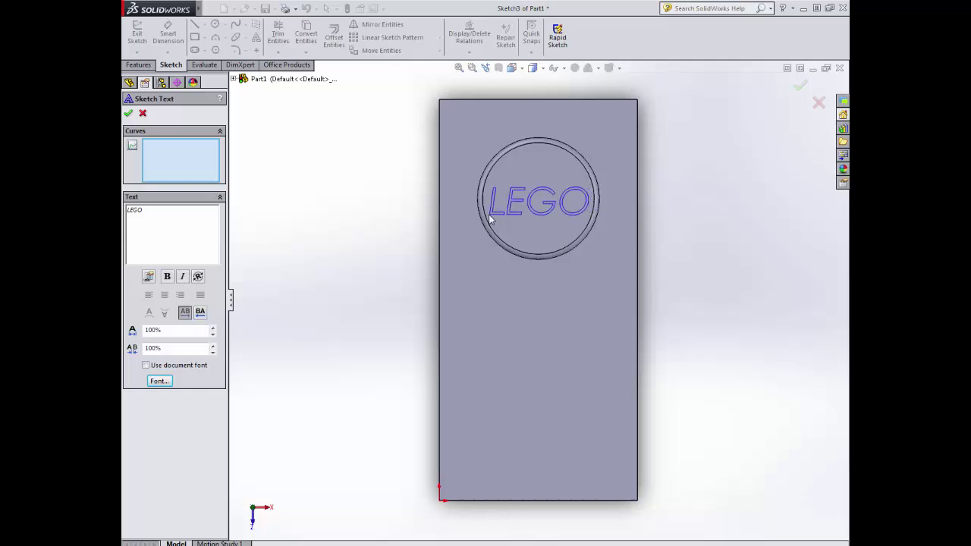
left_click(127, 114)
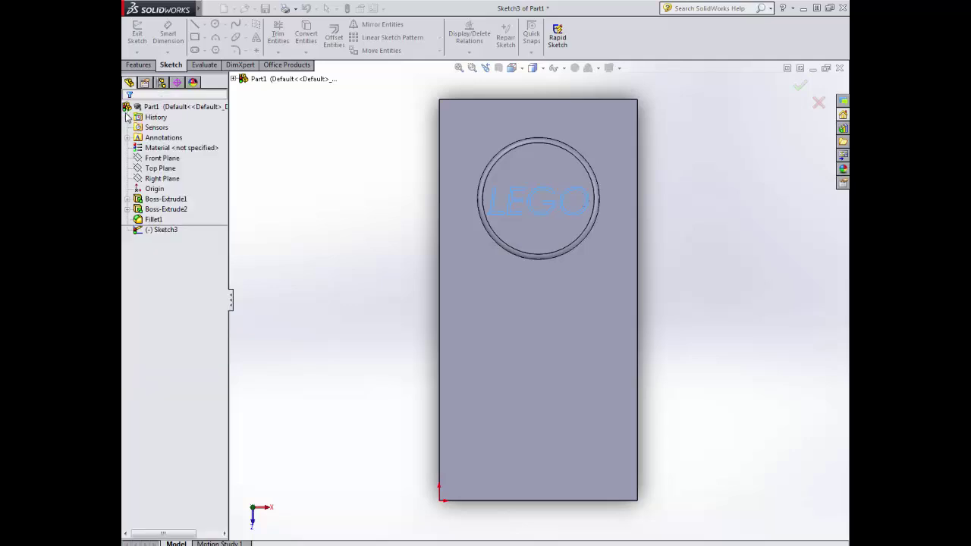
middle_click_drag(314, 221, 315, 126)
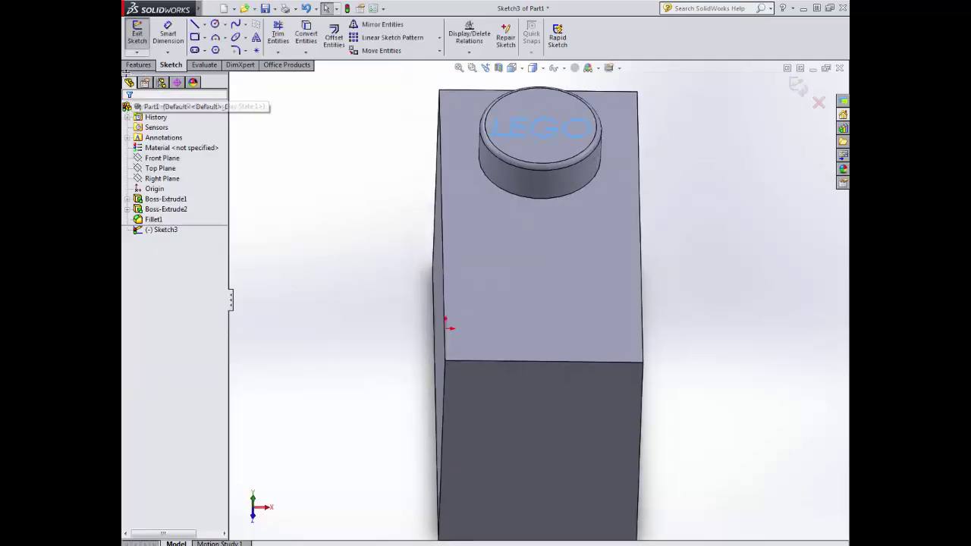
Extrude the LEGO text 0.1 mm as raised lettering on the stud
left_click(139, 64)
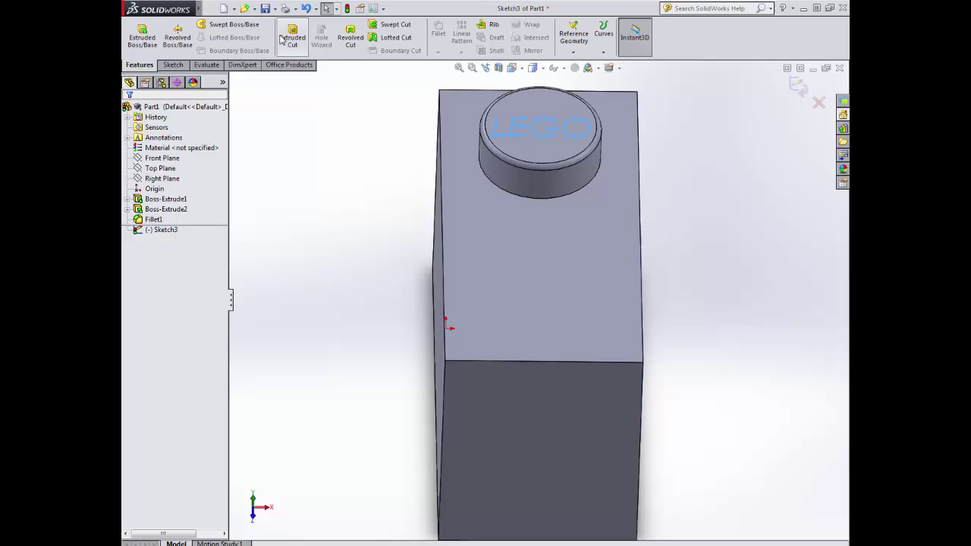
left_click(142, 36)
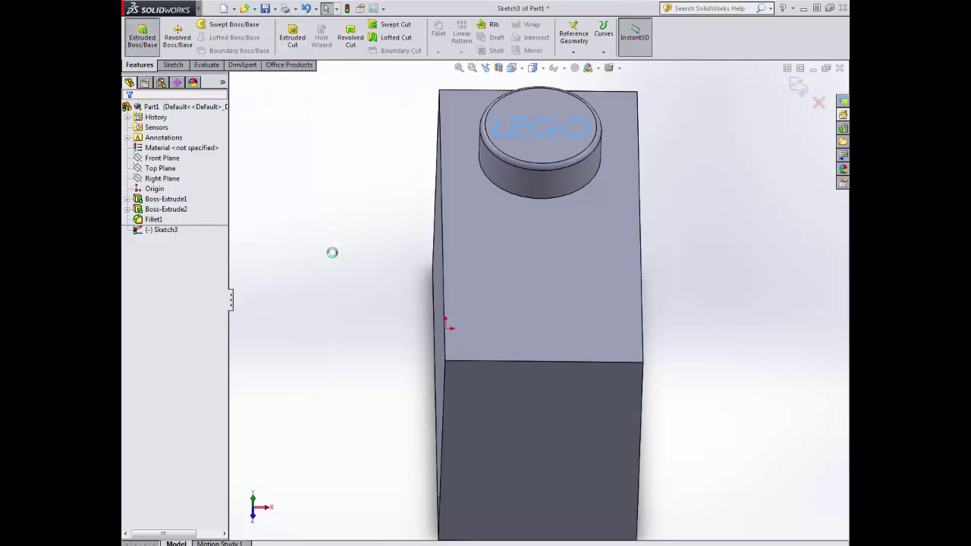
type(".1")
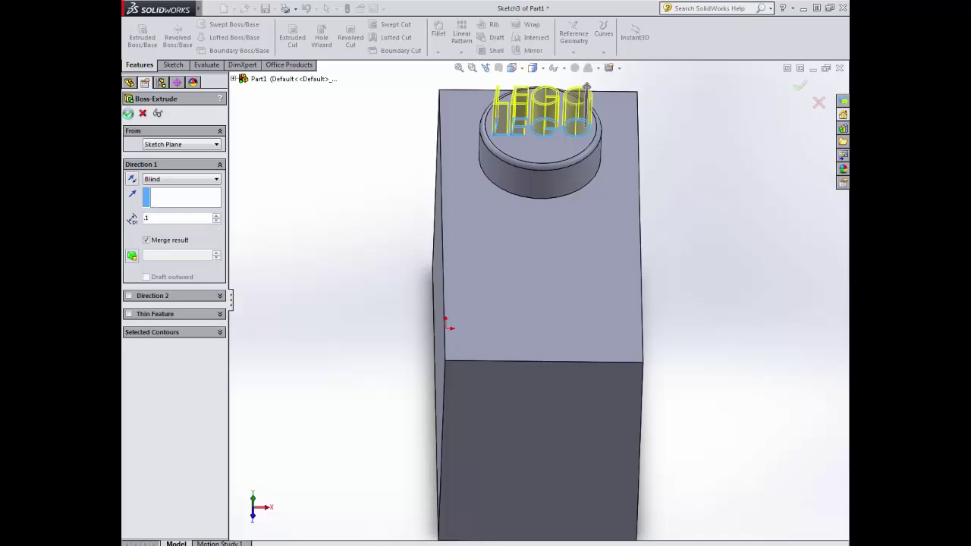
left_click(128, 113)
middle_click_drag(317, 206, 321, 293)
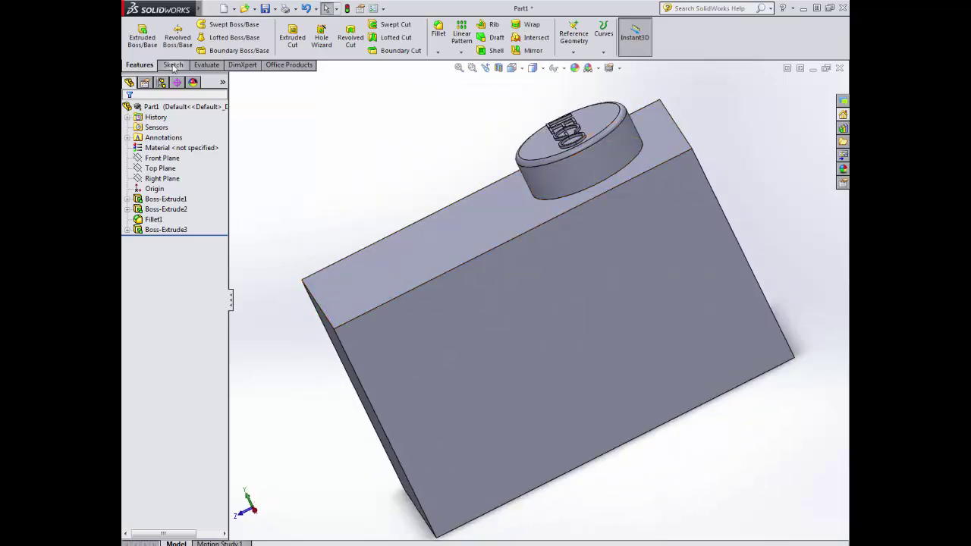
Start a chamfer on the brick's top-left edge using two separate distances
left_click(438, 54)
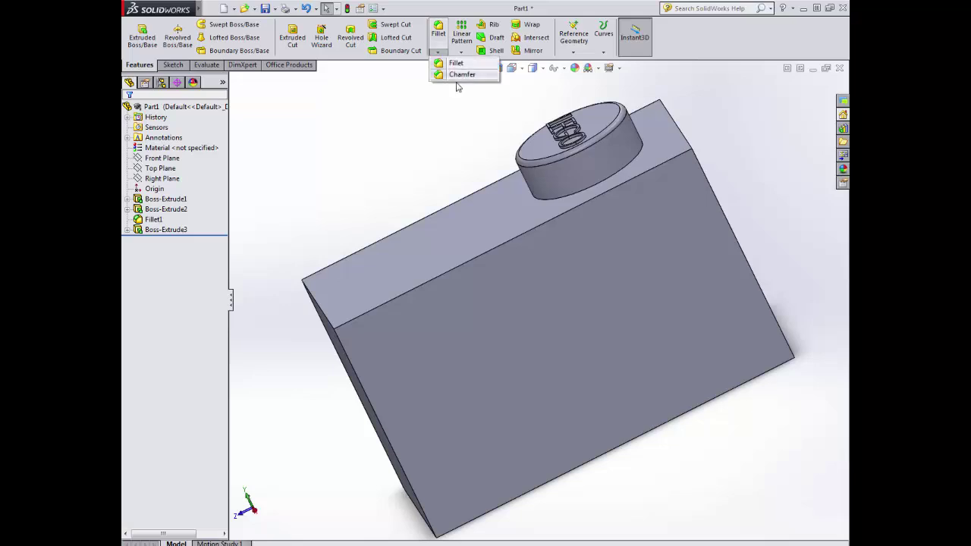
left_click(455, 76)
middle_click_drag(341, 225, 353, 278)
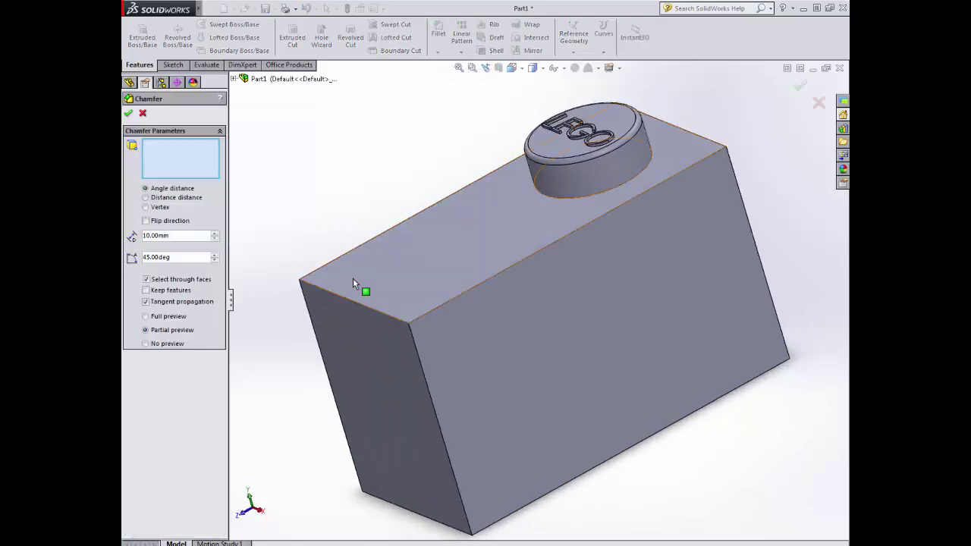
left_click(353, 303)
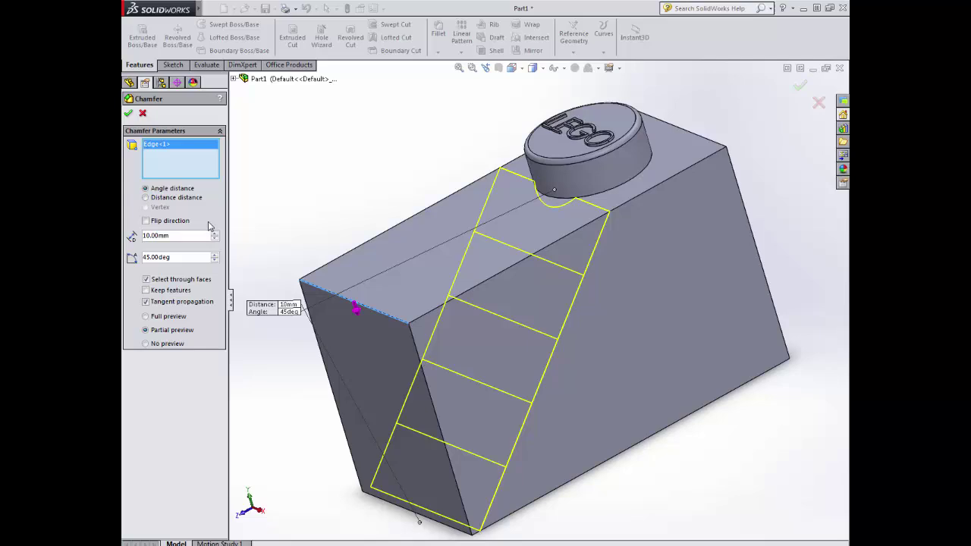
left_click(145, 198)
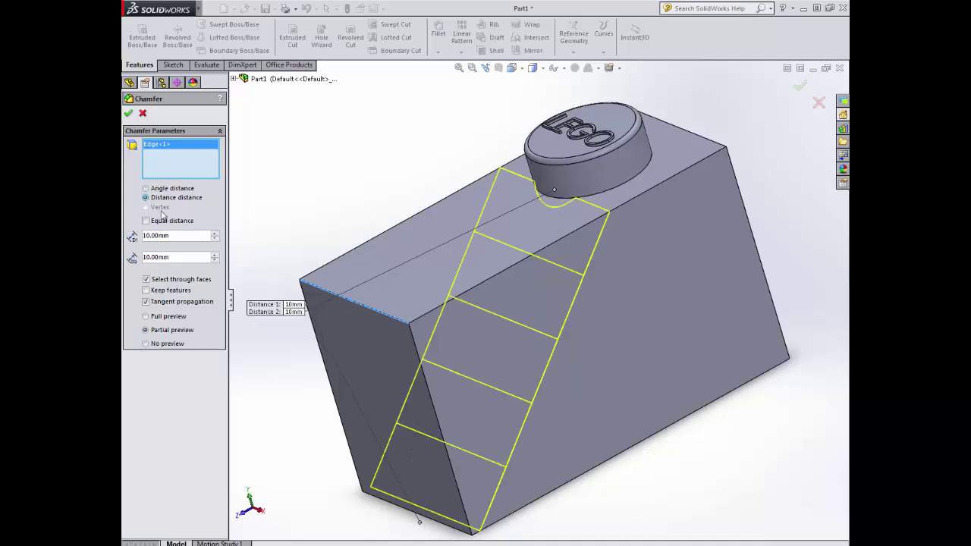
double_click(185, 237)
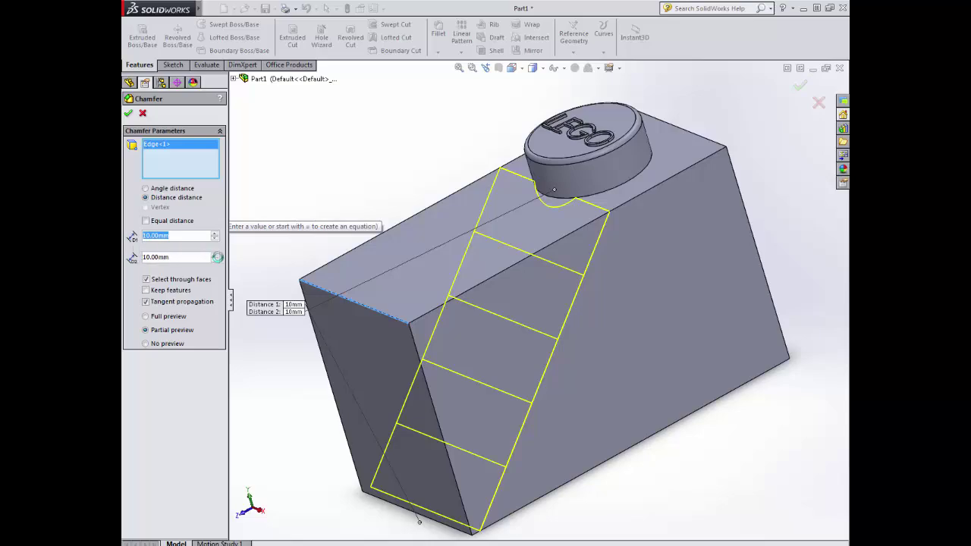
middle_click_drag(287, 290, 256, 304)
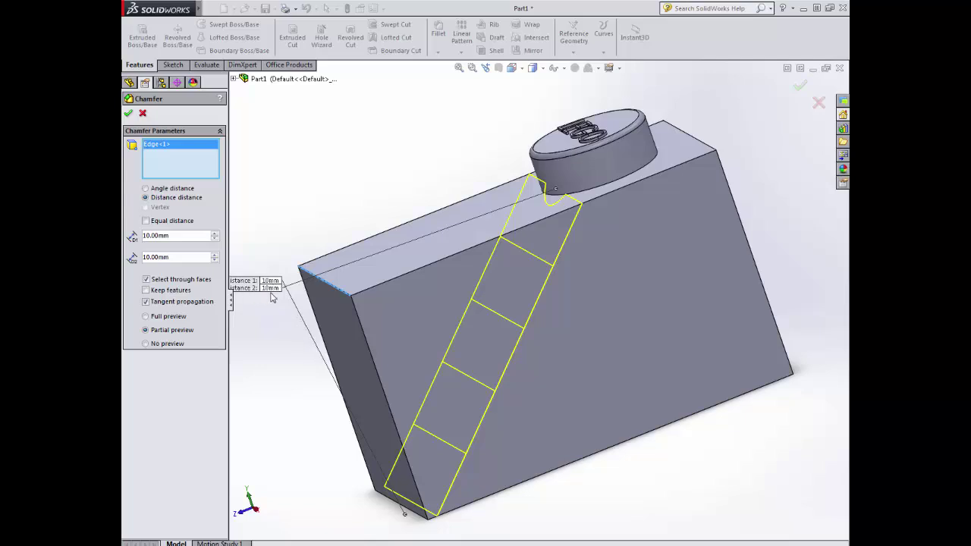
Set the chamfer distances to 7.5 mm and 8 mm and apply it
left_click(167, 257)
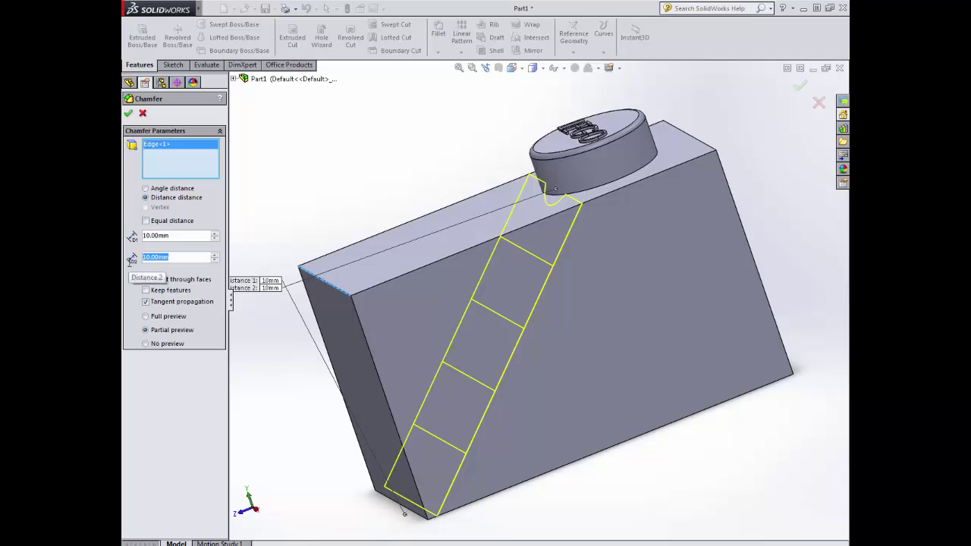
type("7.5")
key("Return")
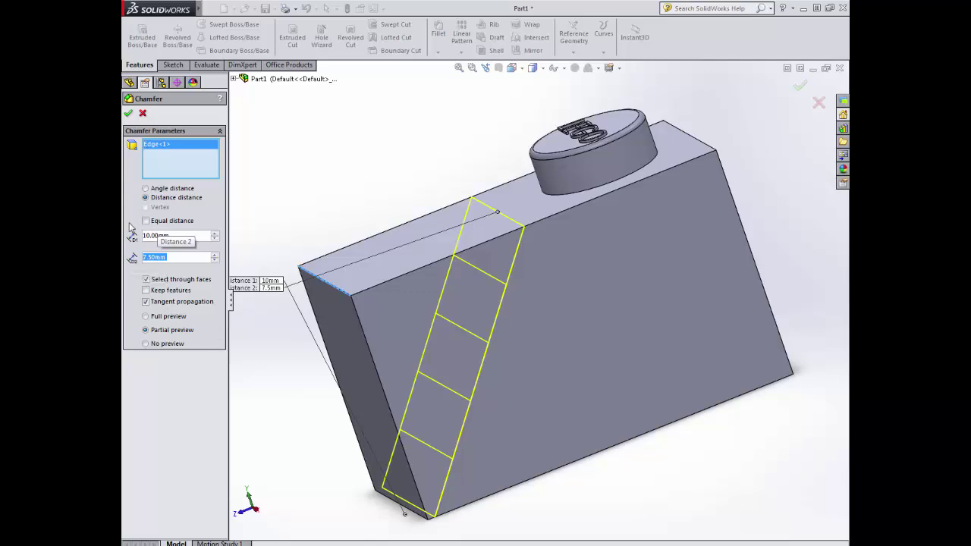
left_click_drag(195, 238, 124, 236)
type("7.5")
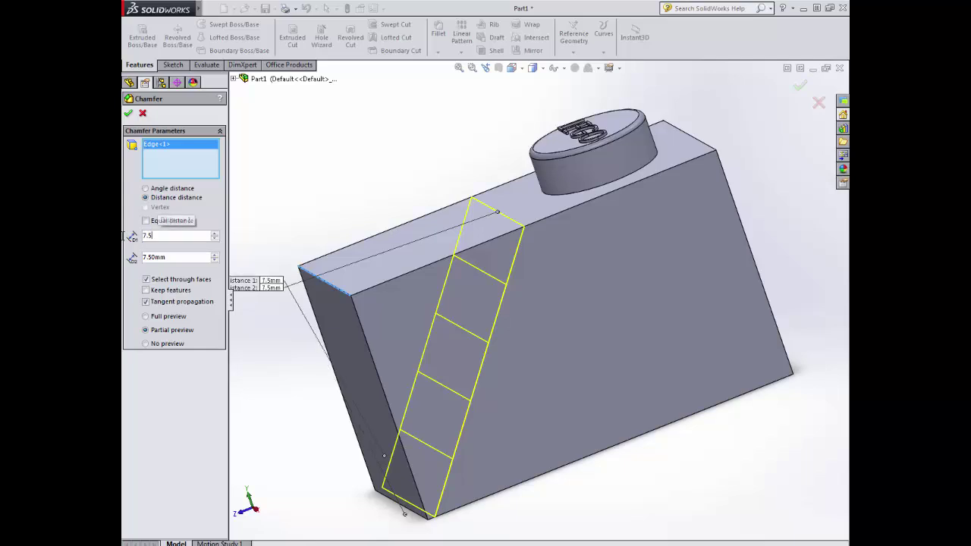
key("Return")
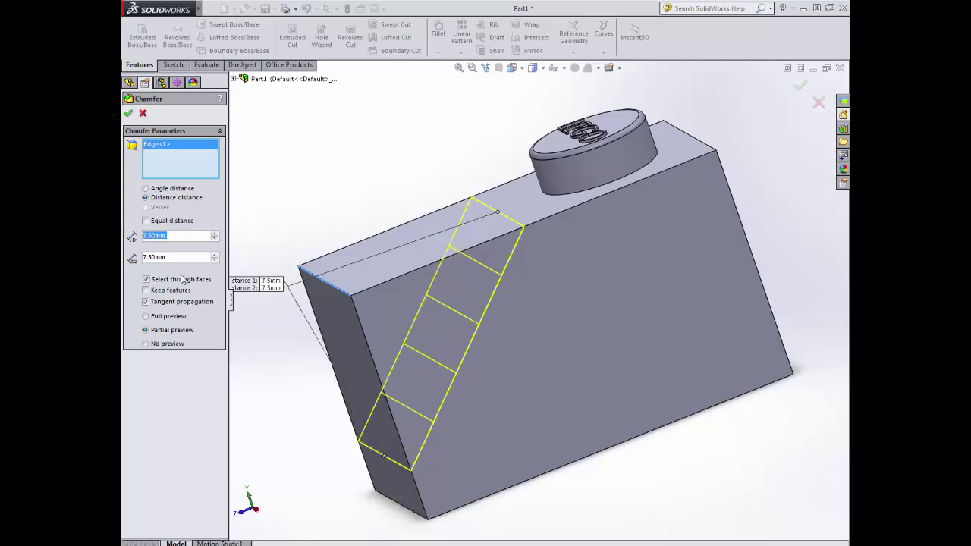
left_click_drag(179, 258, 126, 259)
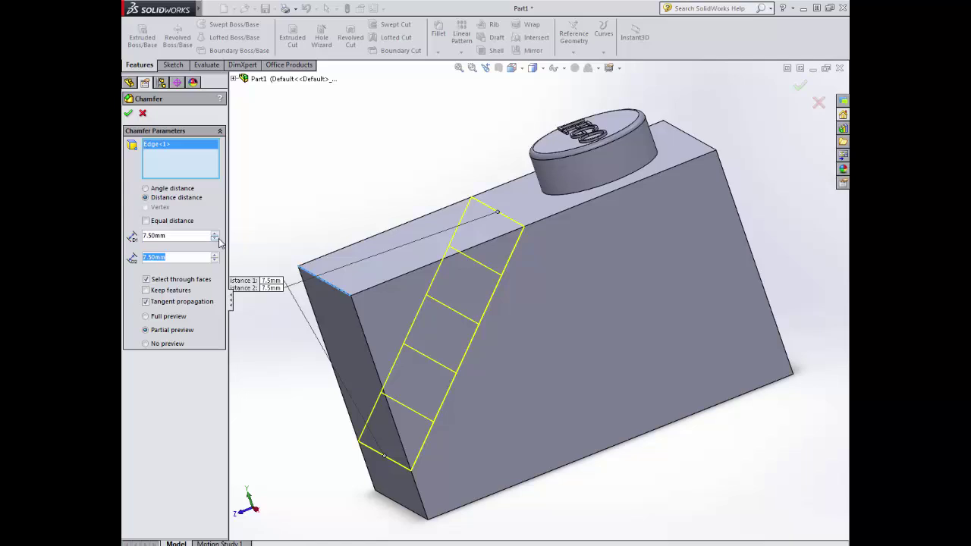
type("8")
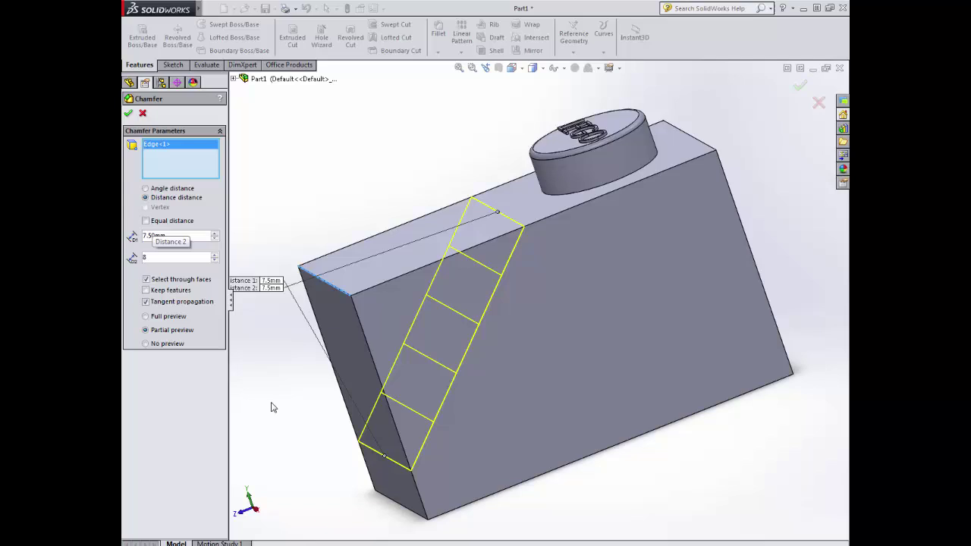
key("Return")
mouse_move(277, 410)
middle_mouse_down()
mouse_move(255, 392)
mouse_move(279, 404)
middle_mouse_up()
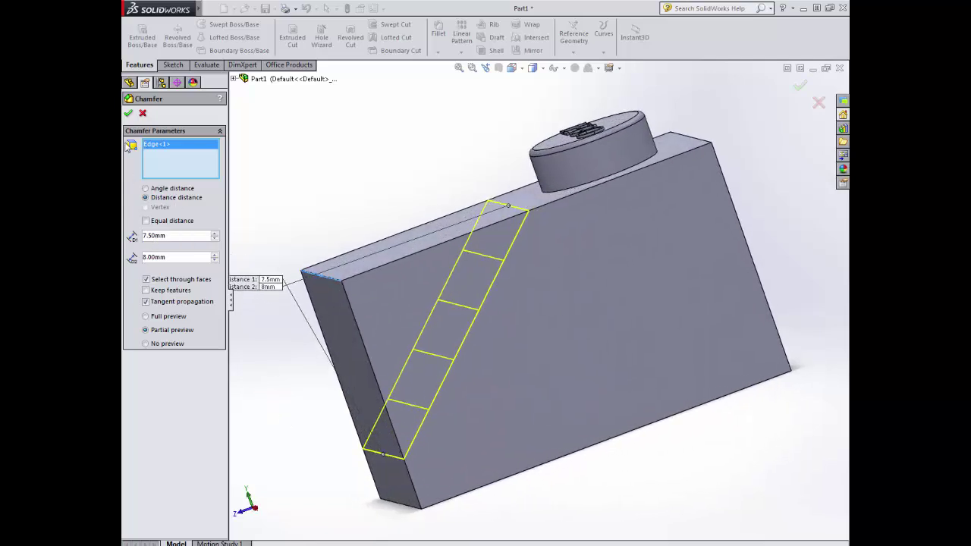
left_click(129, 114)
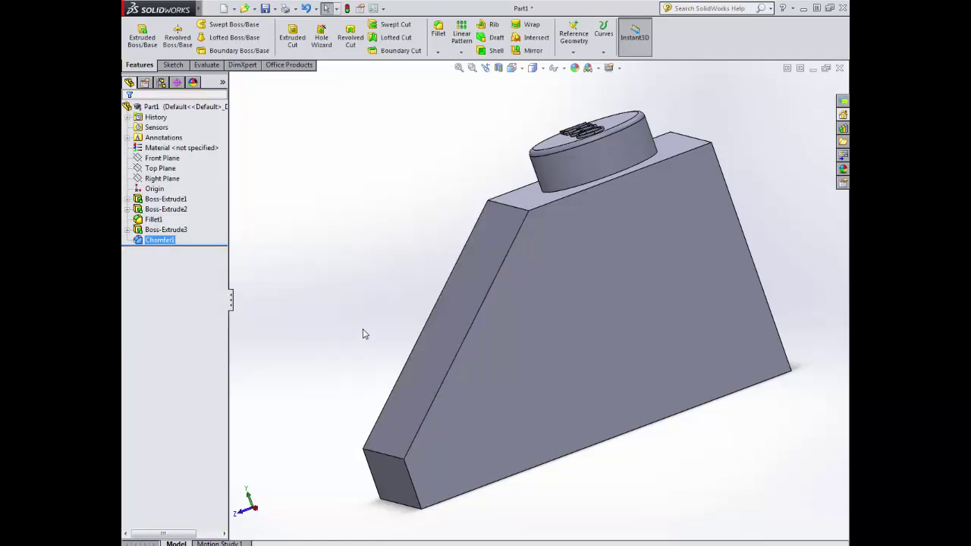
left_click(345, 301)
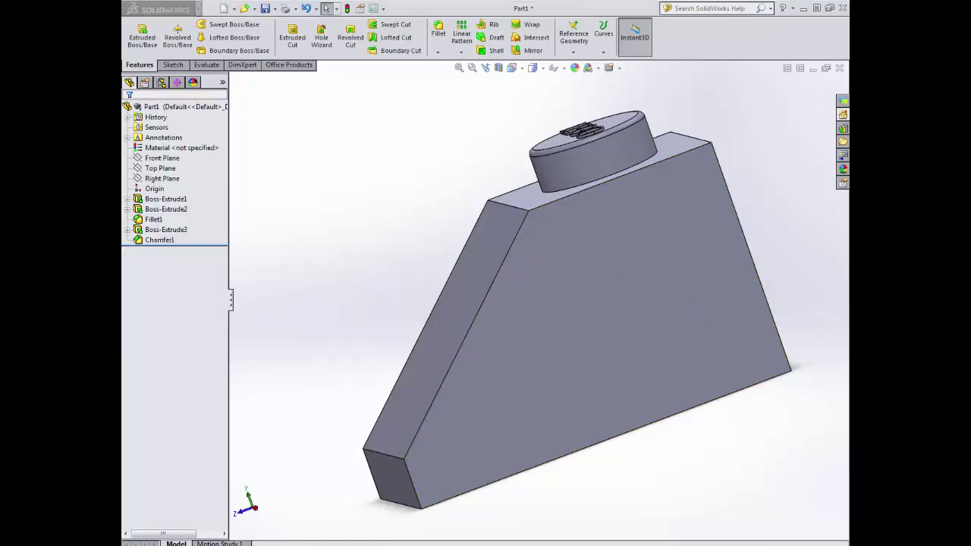
middle_click_drag(654, 469, 657, 367)
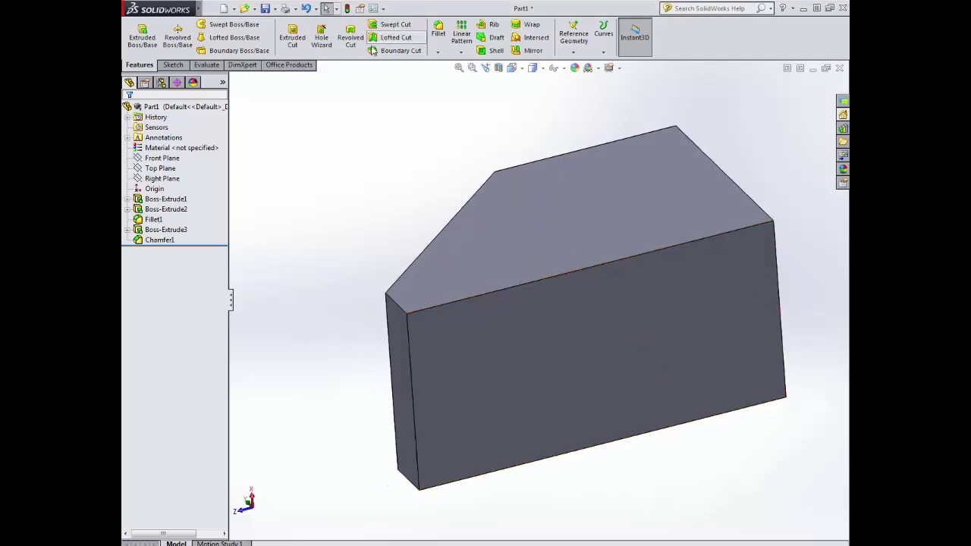
left_click(491, 50)
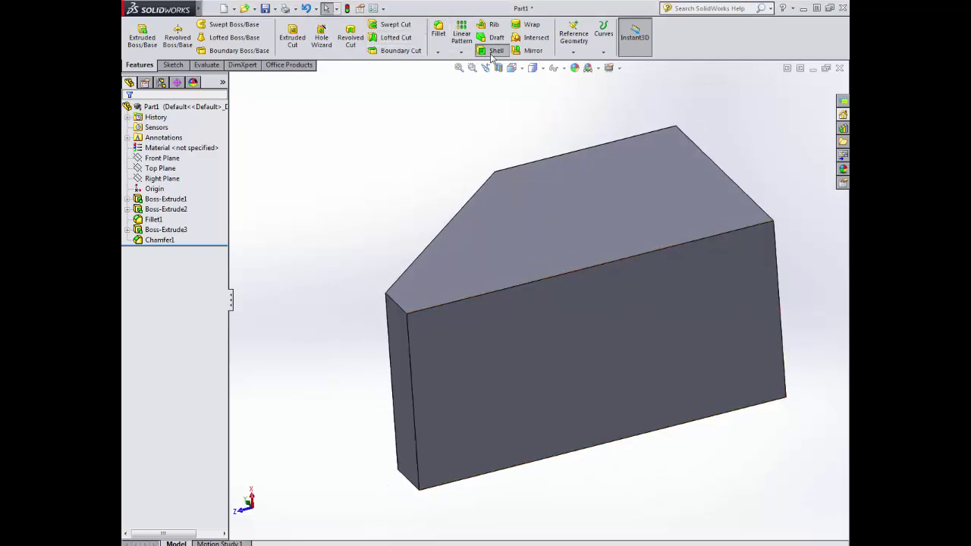
left_click(621, 328)
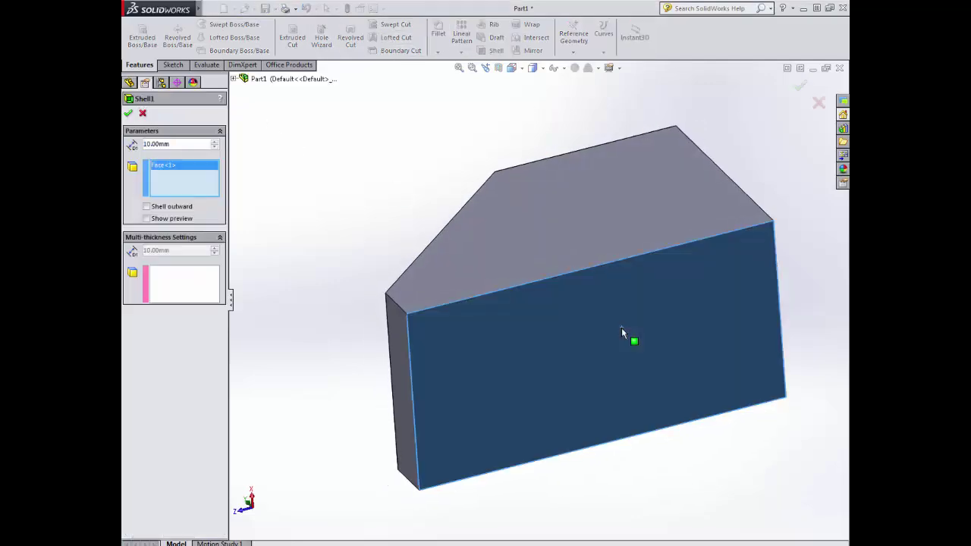
double_click(172, 142)
type("1.5")
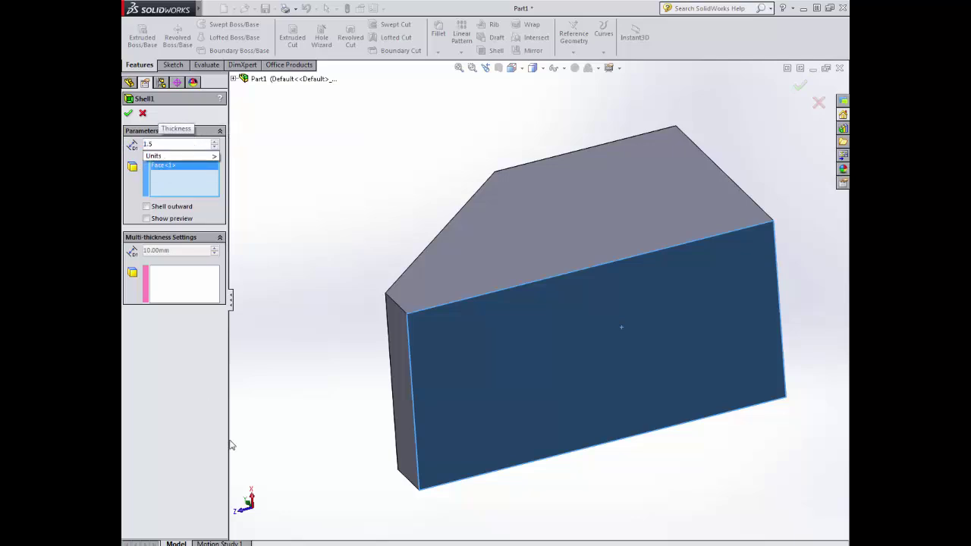
left_click(128, 114)
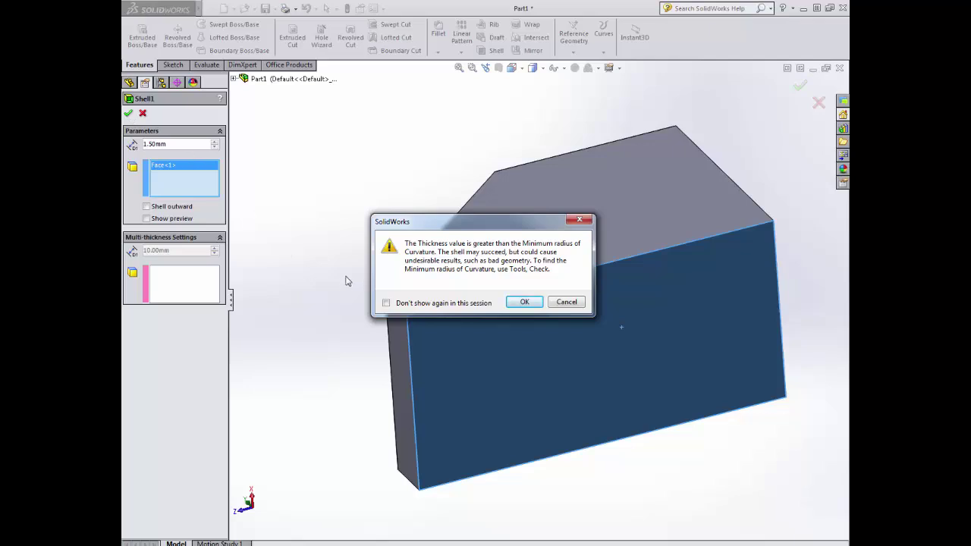
left_click(565, 302)
middle_click_drag(565, 306, 627, 195)
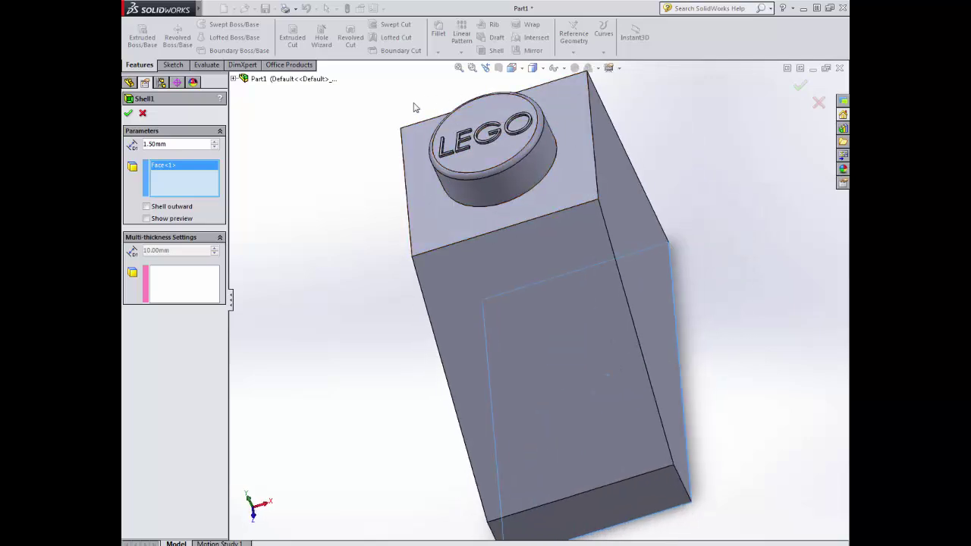
Move Boss-Extrude3 after Chamfer1 and roll the model back before the lettering
left_click(143, 114)
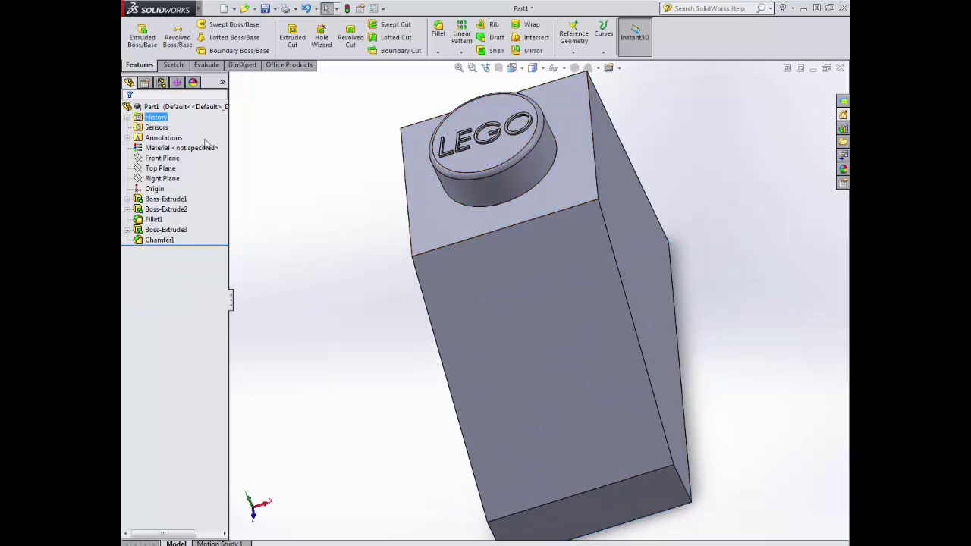
left_click(167, 230)
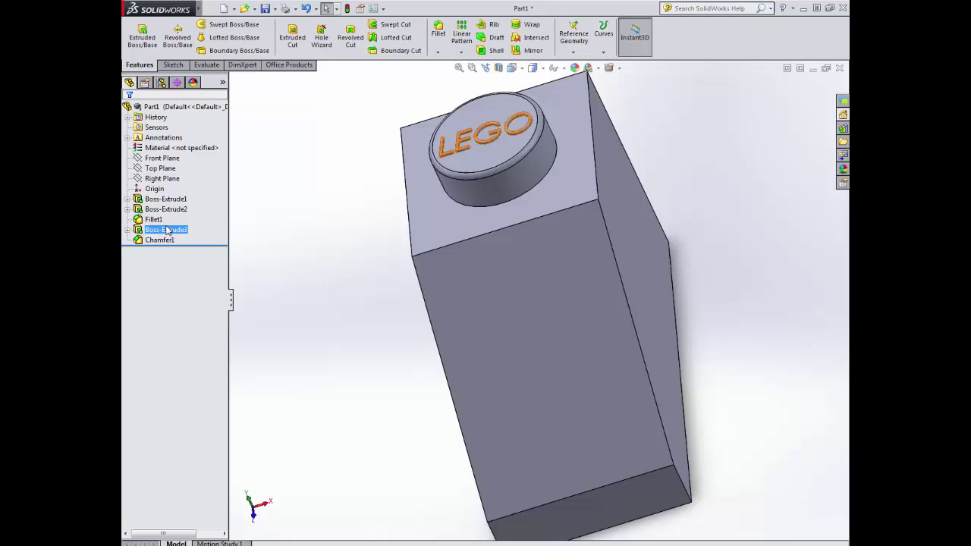
left_click(182, 241, "ctrl")
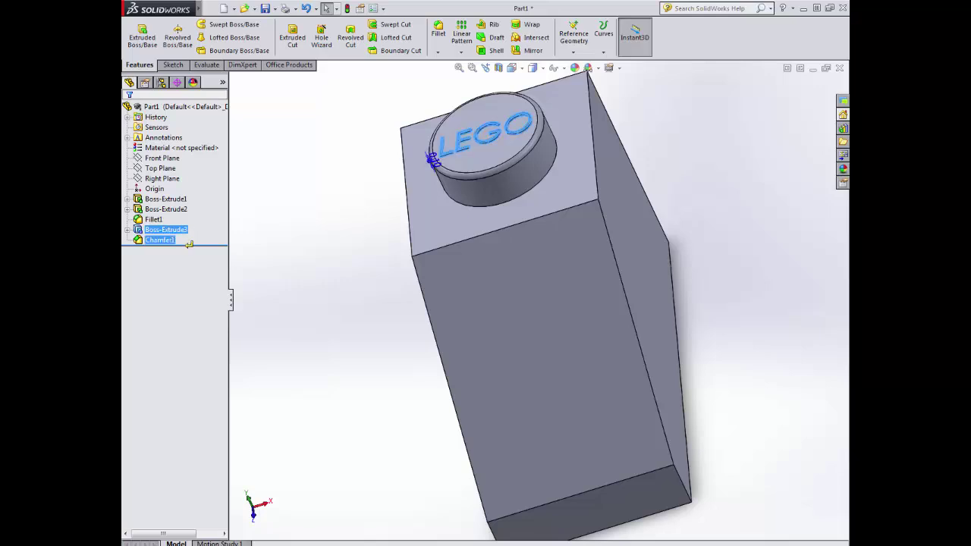
left_click_drag(189, 244, 188, 244)
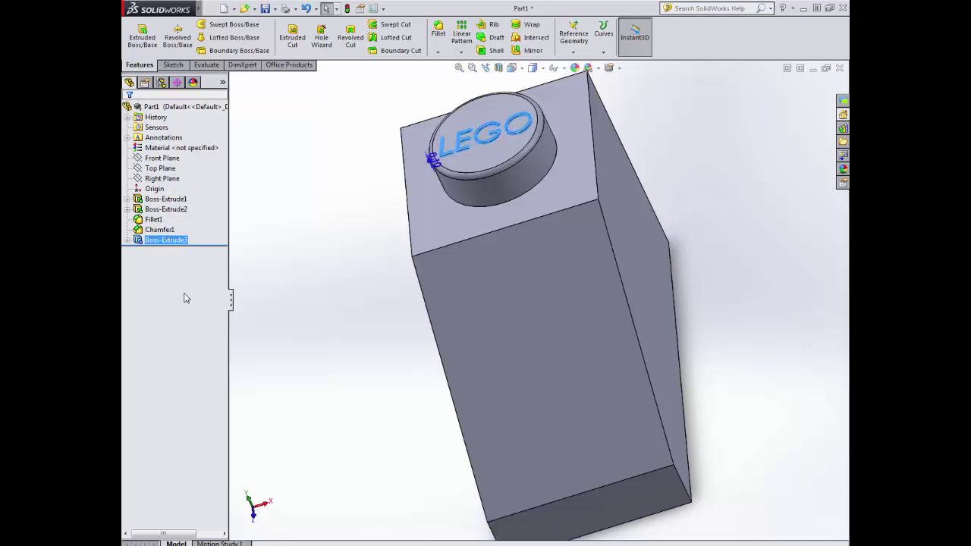
left_click(185, 241)
left_click_drag(208, 248, 213, 232)
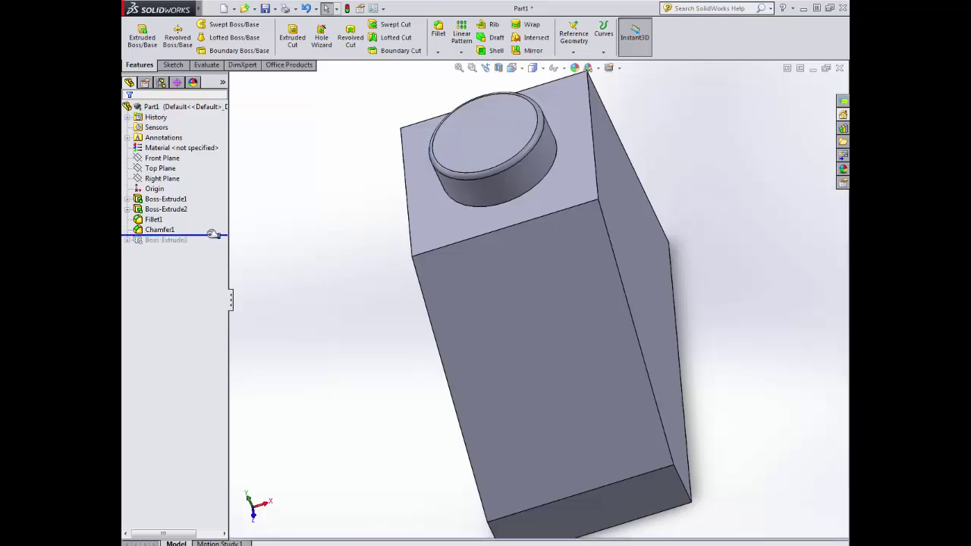
Shell the brick 1.5 mm open at the bottom face, then roll forward to restore the lettering
middle_click_drag(668, 291, 516, 251)
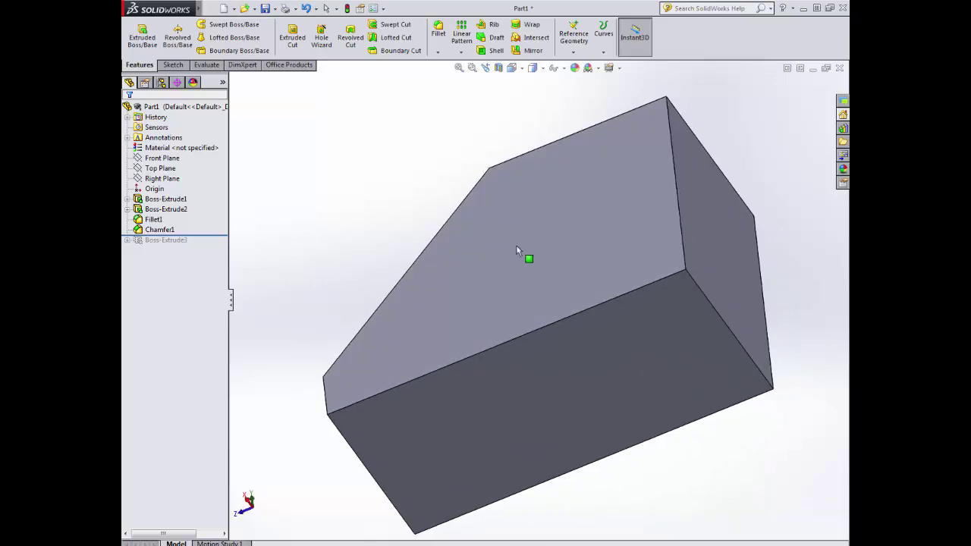
left_click(484, 55)
left_click(586, 354)
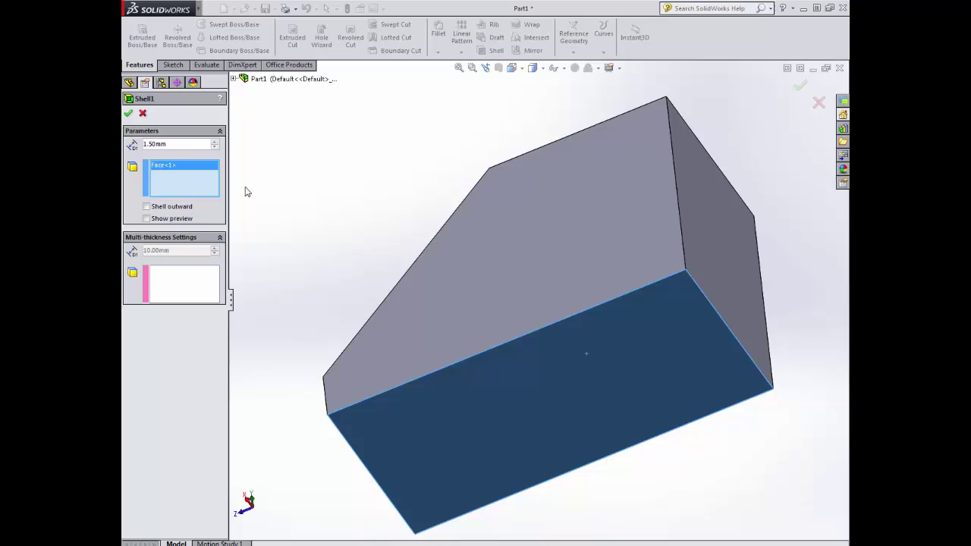
left_click(129, 114)
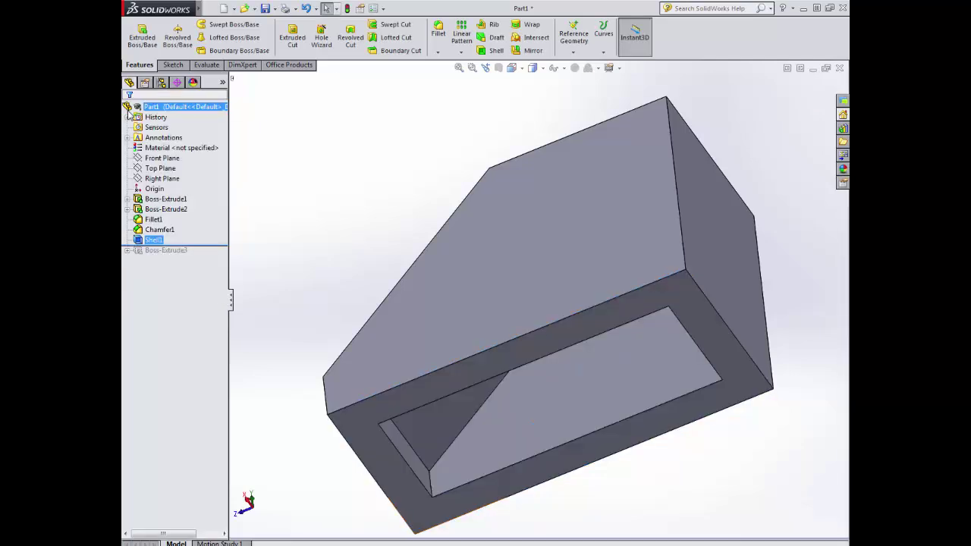
middle_click_drag(399, 249, 559, 318)
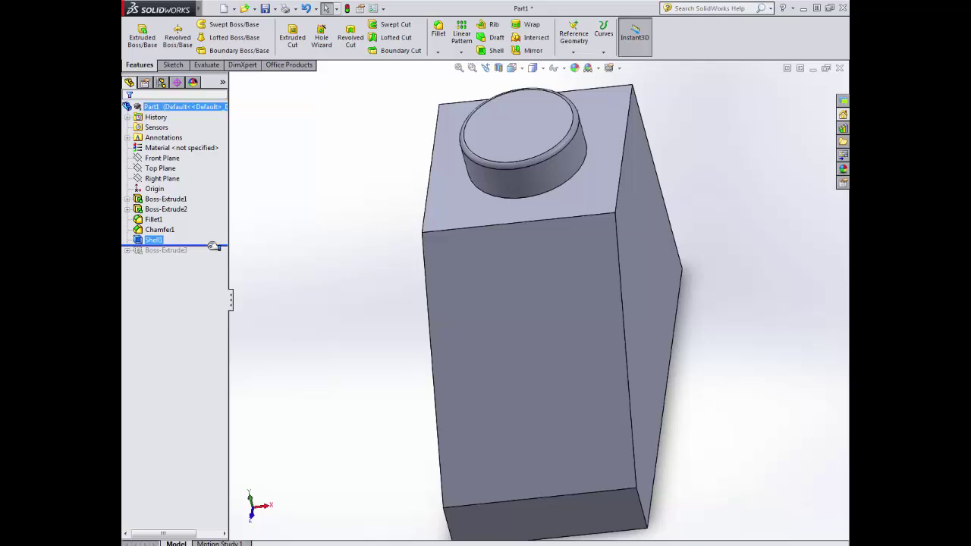
left_click_drag(213, 246, 217, 255)
mouse_move(289, 259)
middle_mouse_down()
mouse_move(386, 253)
mouse_move(429, 223)
mouse_move(382, 242)
mouse_move(328, 308)
mouse_move(359, 206)
mouse_move(353, 198)
middle_mouse_up()
Start a new sketch on the brick's underside face and switch to Bottom view
left_click(177, 67)
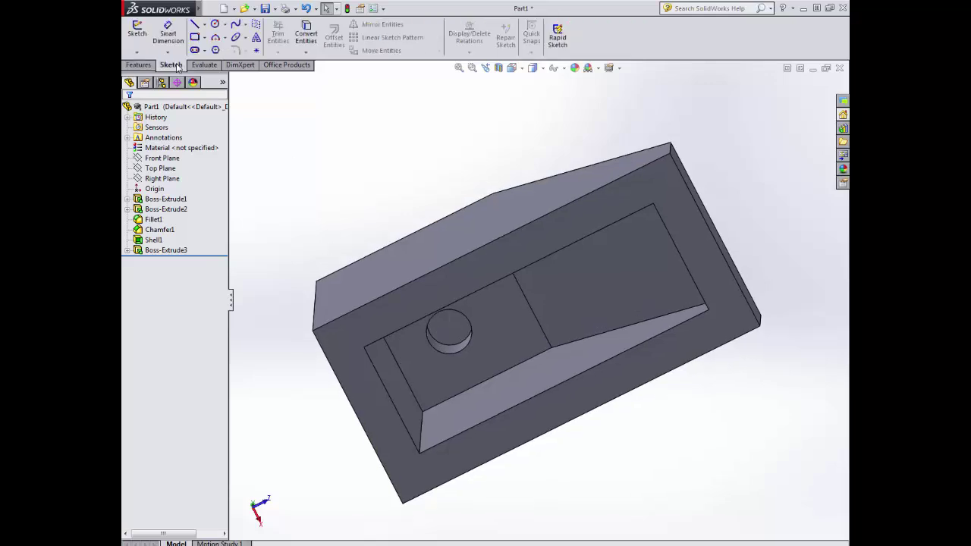
left_click(137, 34)
left_click(467, 272)
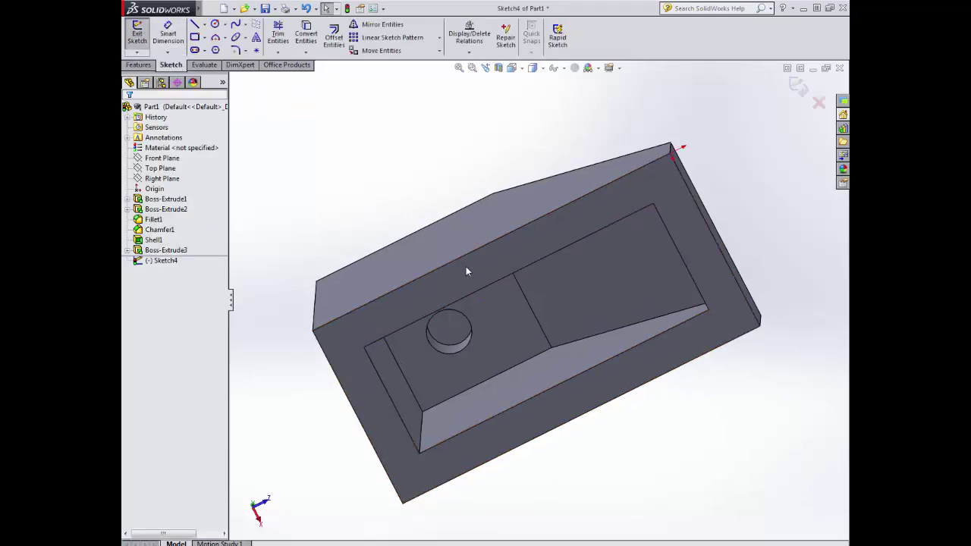
left_click(512, 68)
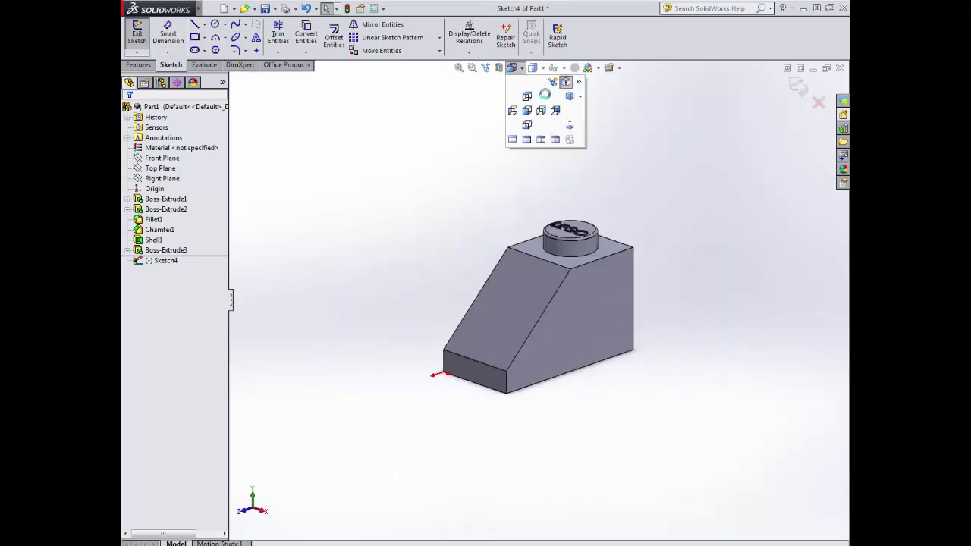
left_click(567, 127)
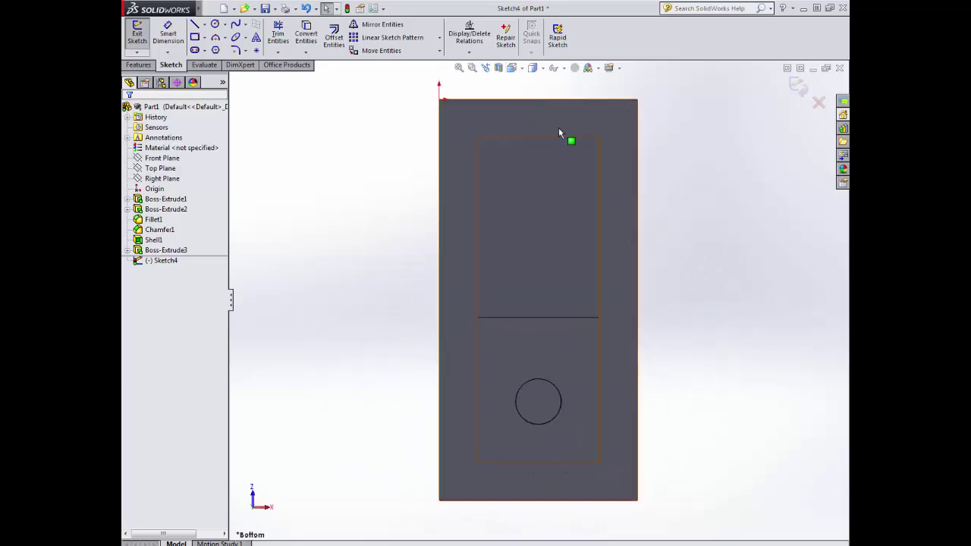
Draw a vertical centerline down from the top edge midpoint and dimension it 8 mm
left_click(204, 24)
left_click(219, 50)
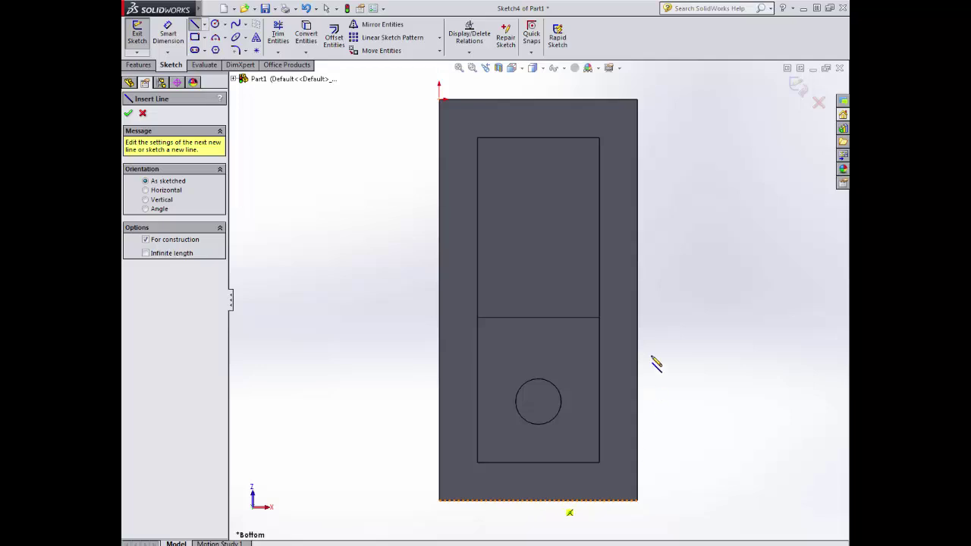
left_click(538, 100)
left_click(538, 277)
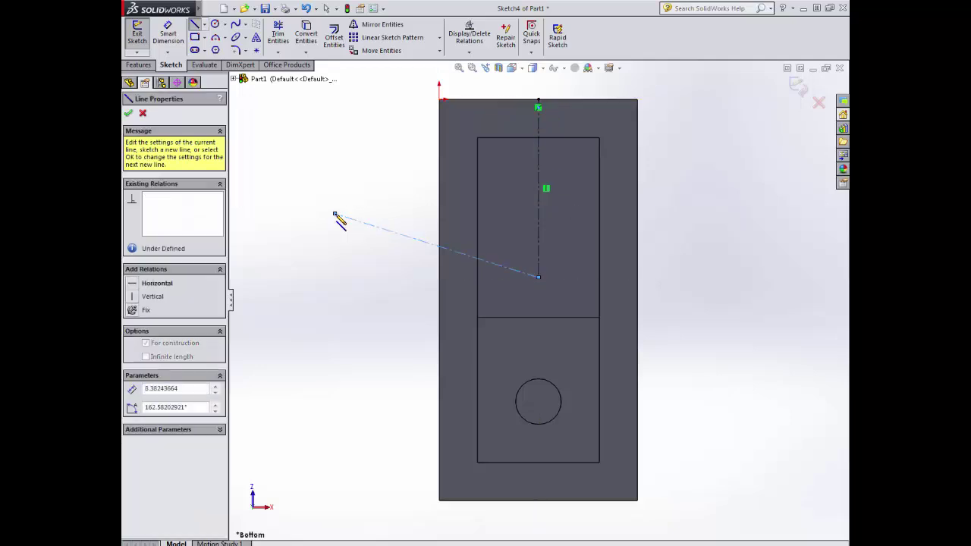
key("Escape")
key("Escape")
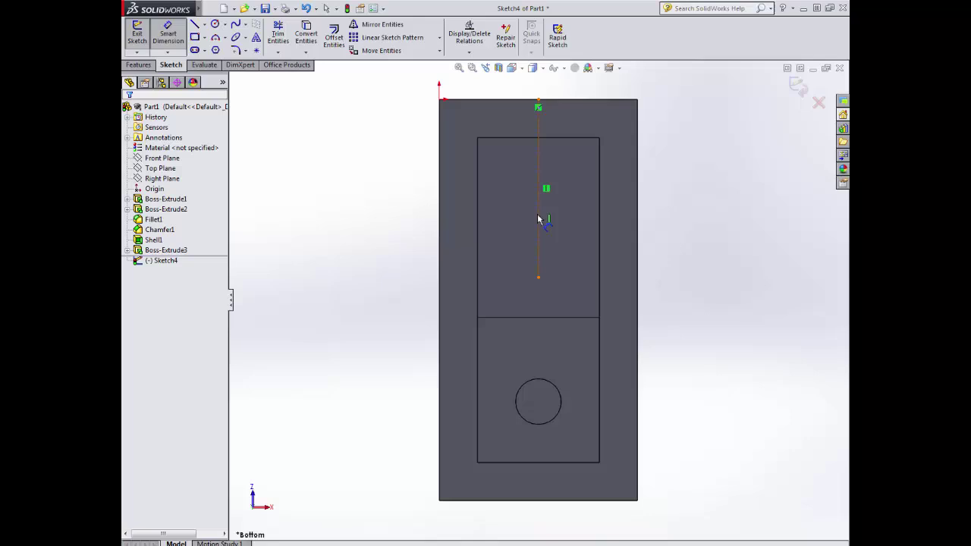
left_click(538, 220)
left_click(387, 213)
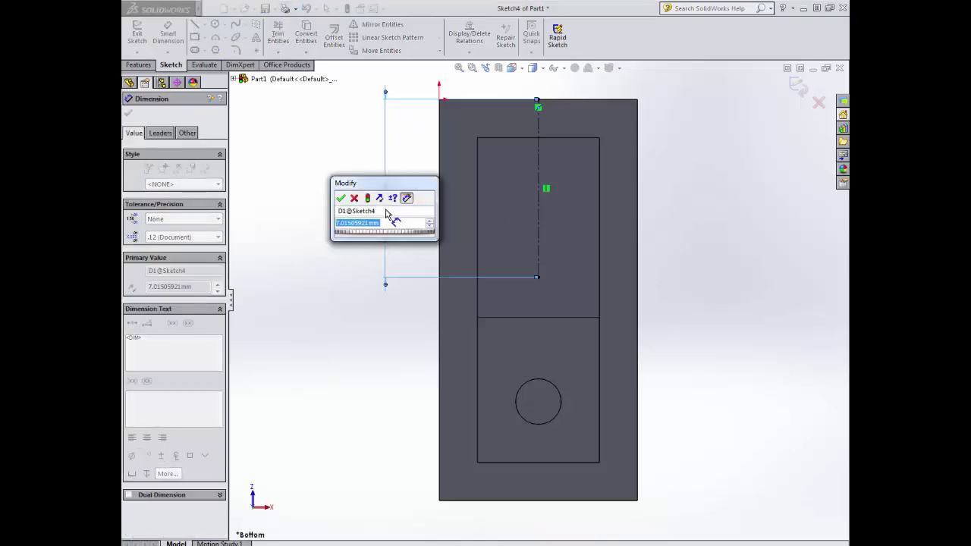
type("8")
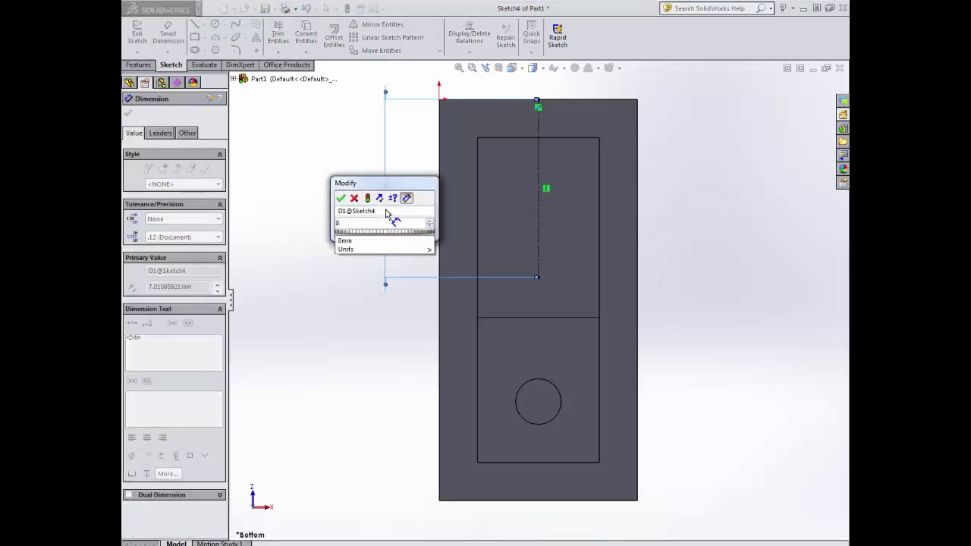
key("Return")
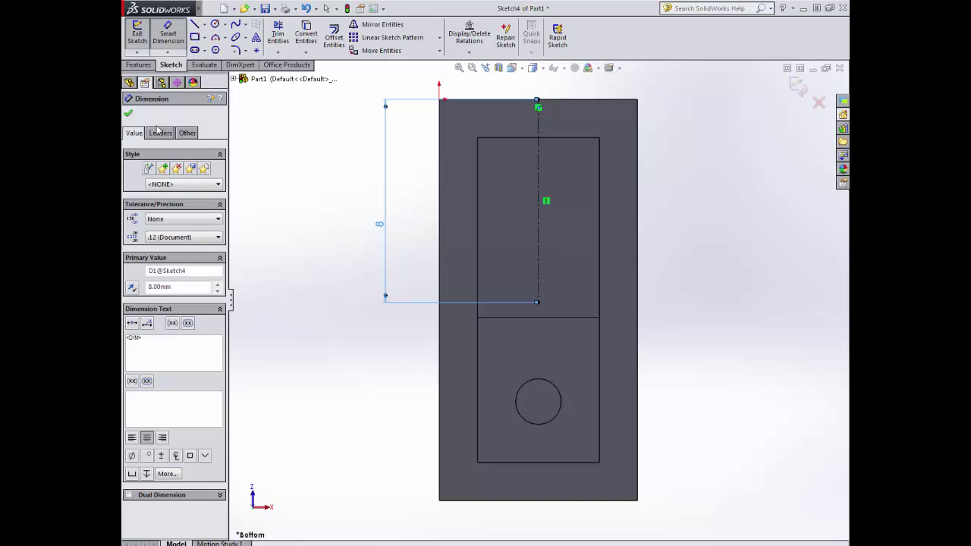
key("Escape")
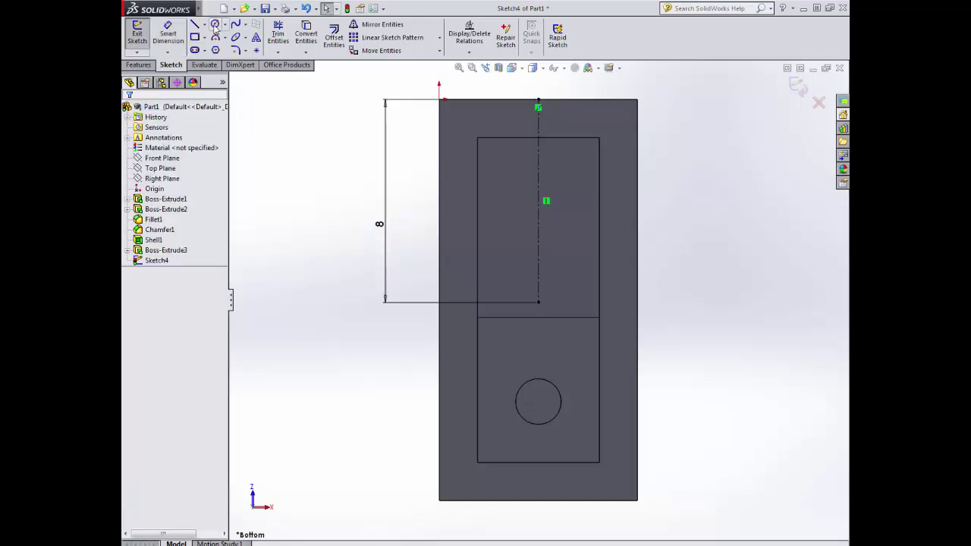
Draw a circle of radius 1.6 centred on the centerline's lower end
left_click(214, 24)
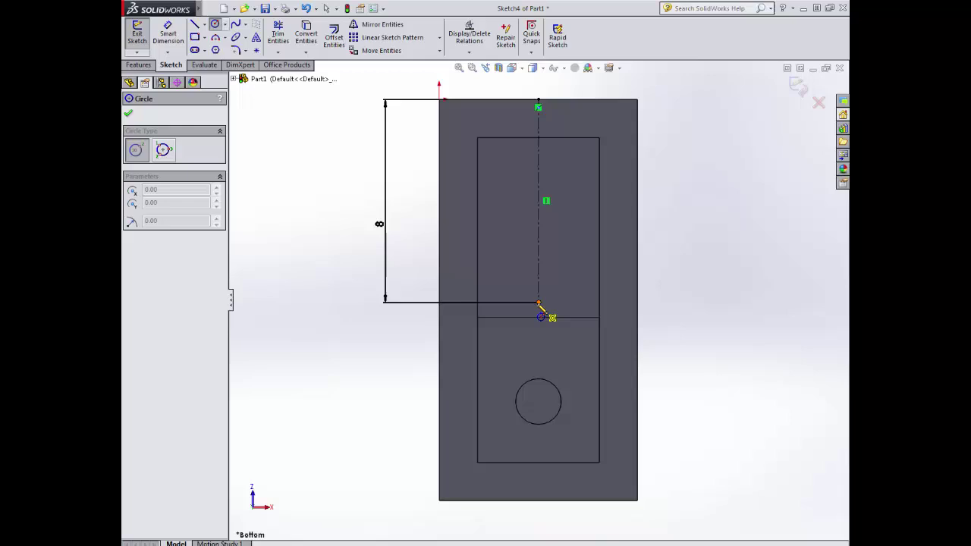
left_click(538, 303)
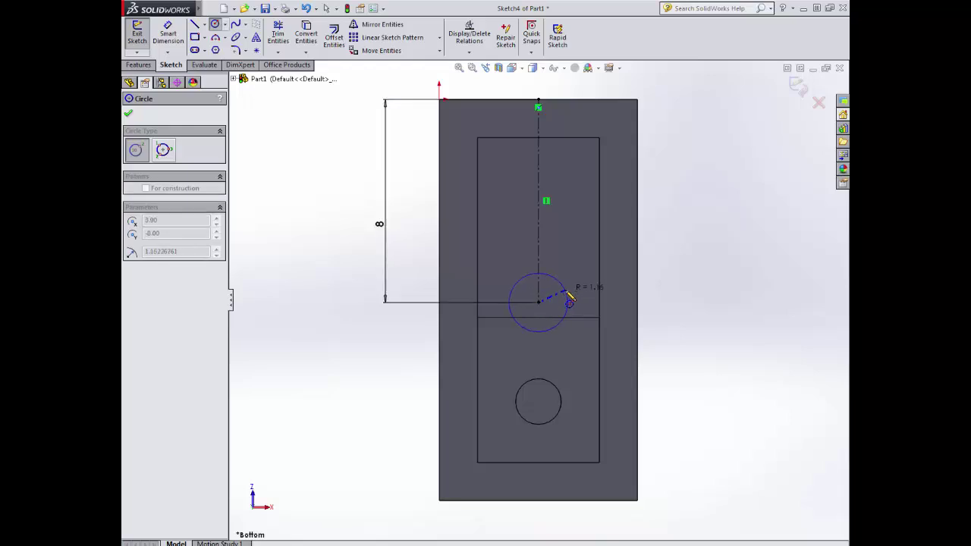
left_click(570, 299)
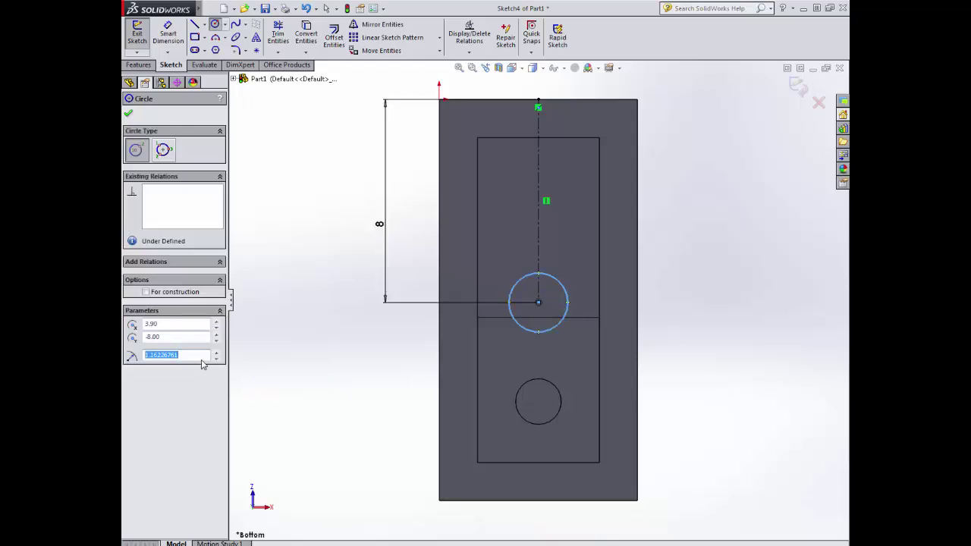
type("1")
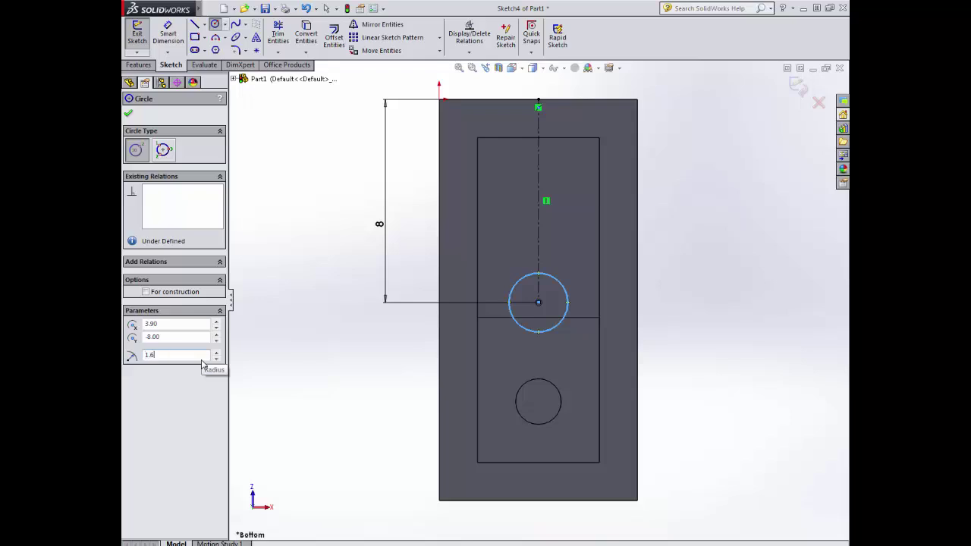
type(".6")
key("Return")
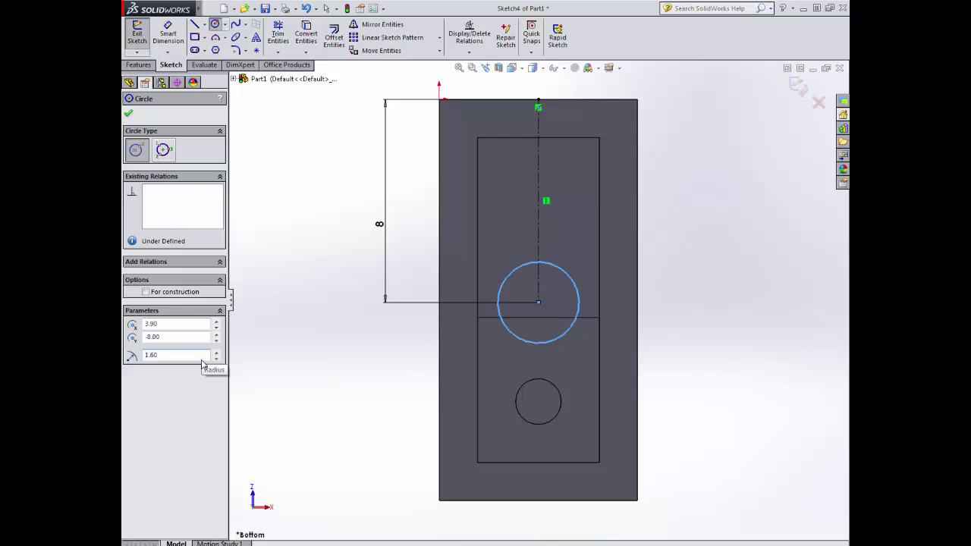
left_click(129, 113)
Extrude the radius-1.6 circle 8.10 mm as a tube post inside the hollow brick
middle_click_drag(388, 218, 303, 266)
left_click(139, 64)
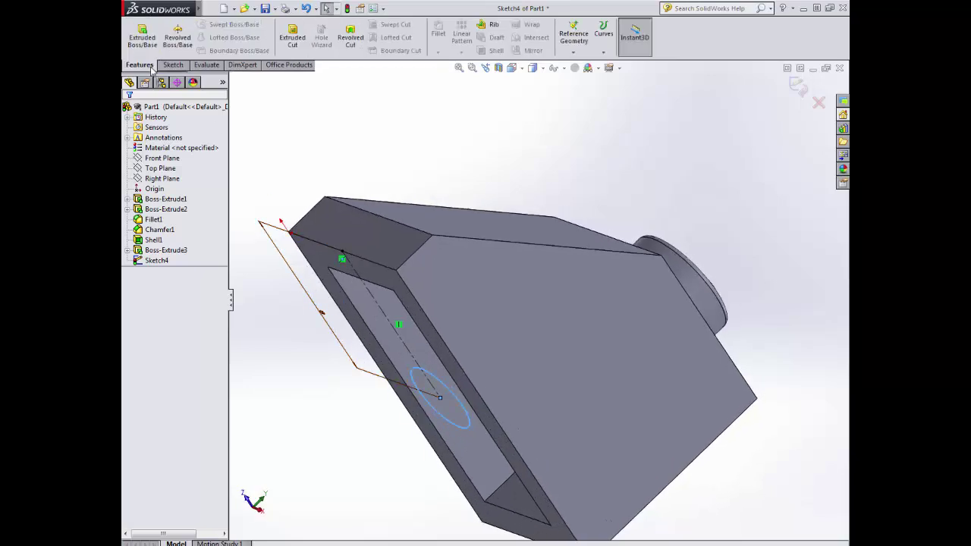
left_click(142, 36)
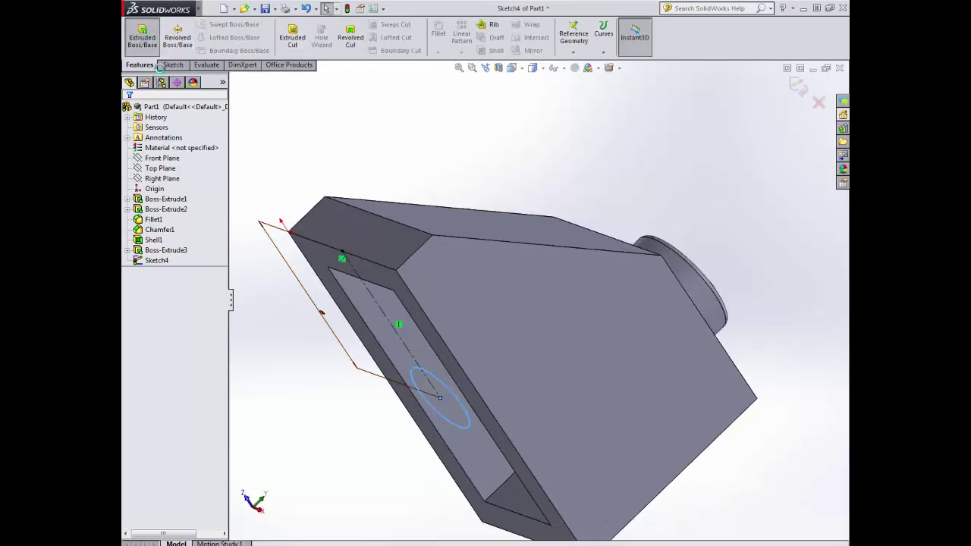
left_click_drag(394, 353, 572, 218)
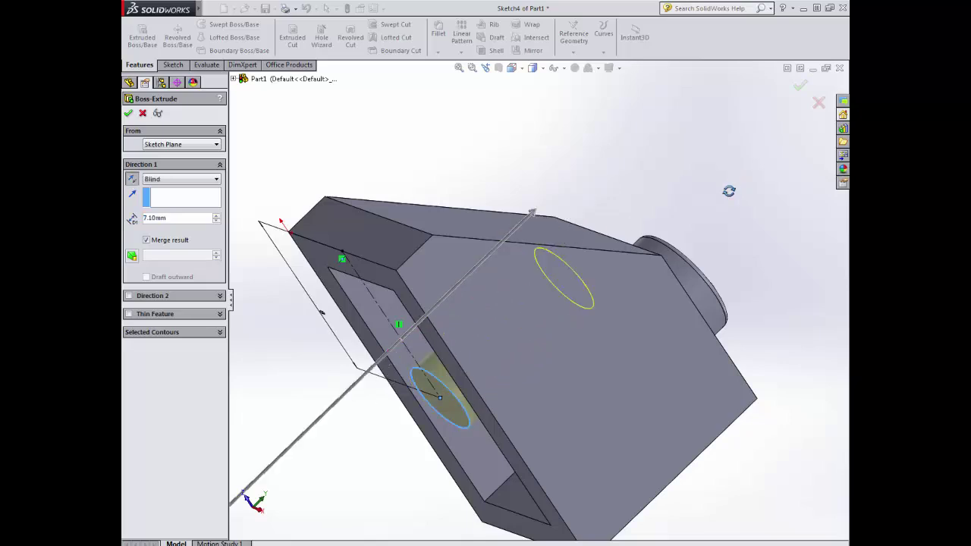
middle_click_drag(730, 190, 700, 195)
left_click_drag(518, 220, 535, 201)
left_click(128, 114)
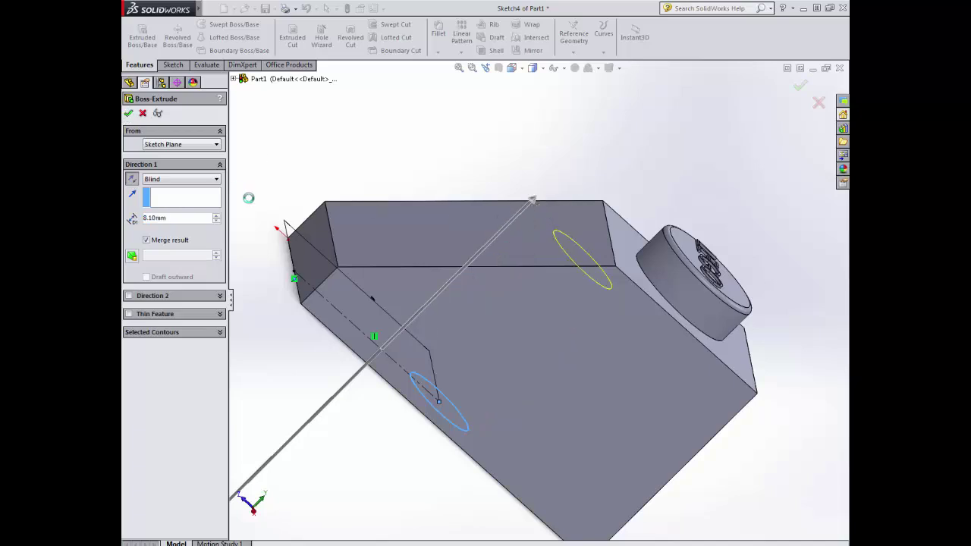
middle_click_drag(281, 221, 447, 262)
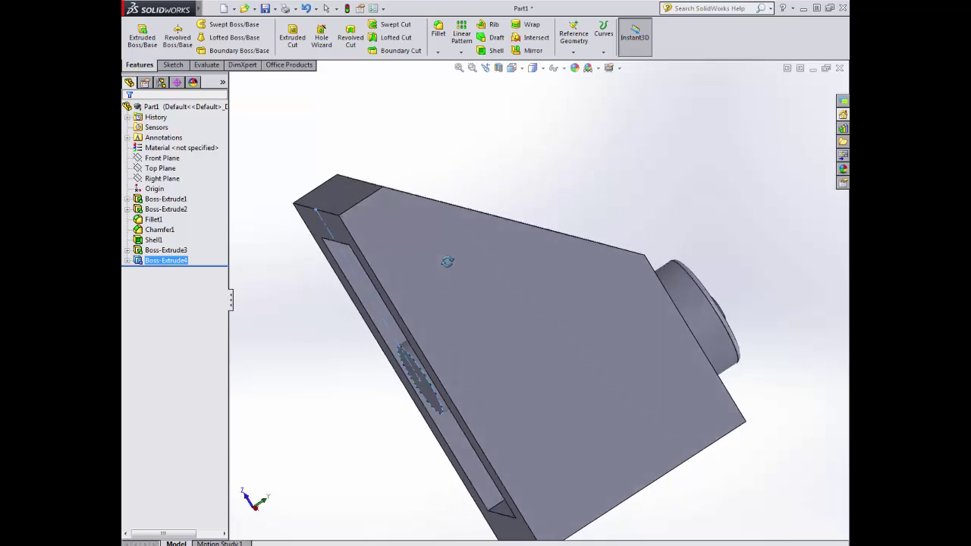
left_click(499, 71)
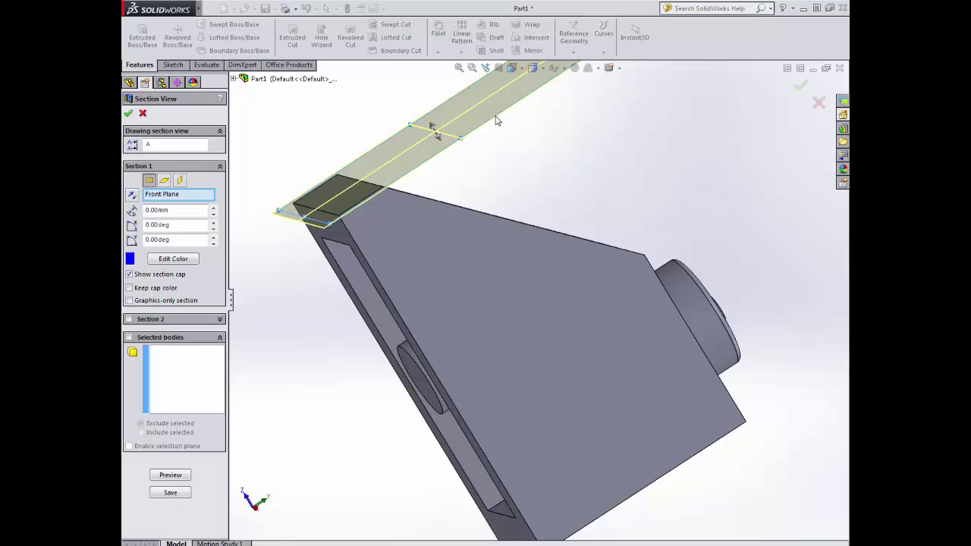
middle_click_drag(495, 119, 336, 227)
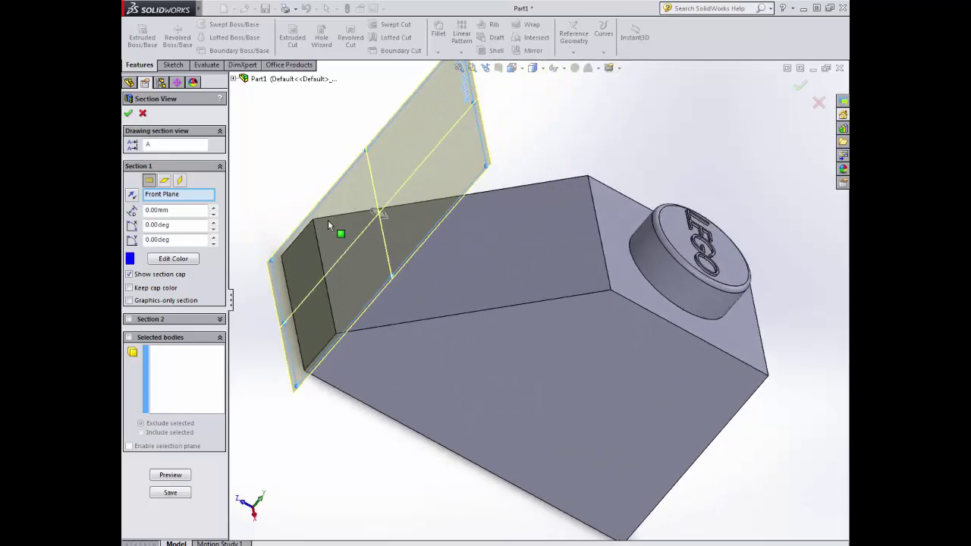
left_click(164, 181)
left_click(180, 180)
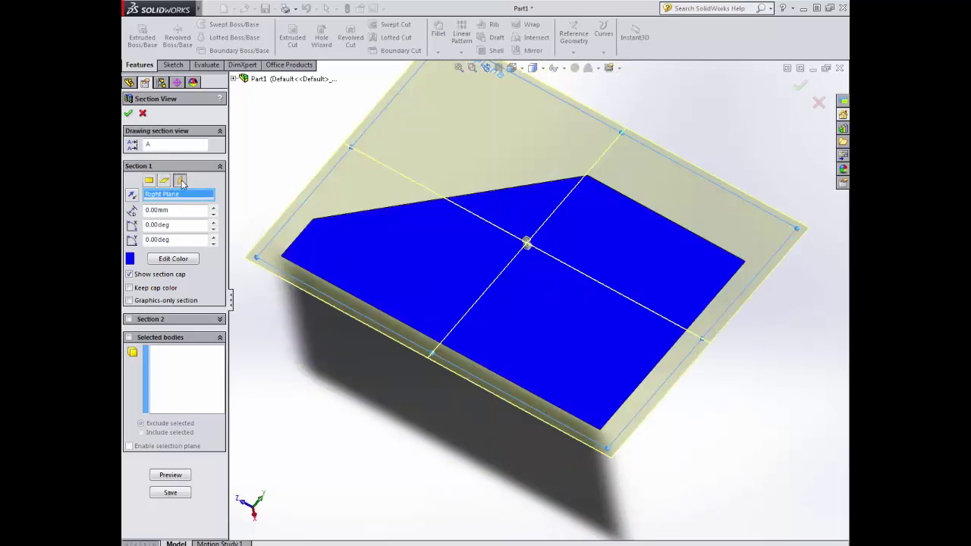
left_click_drag(526, 245, 531, 296)
middle_click_drag(535, 289, 608, 189)
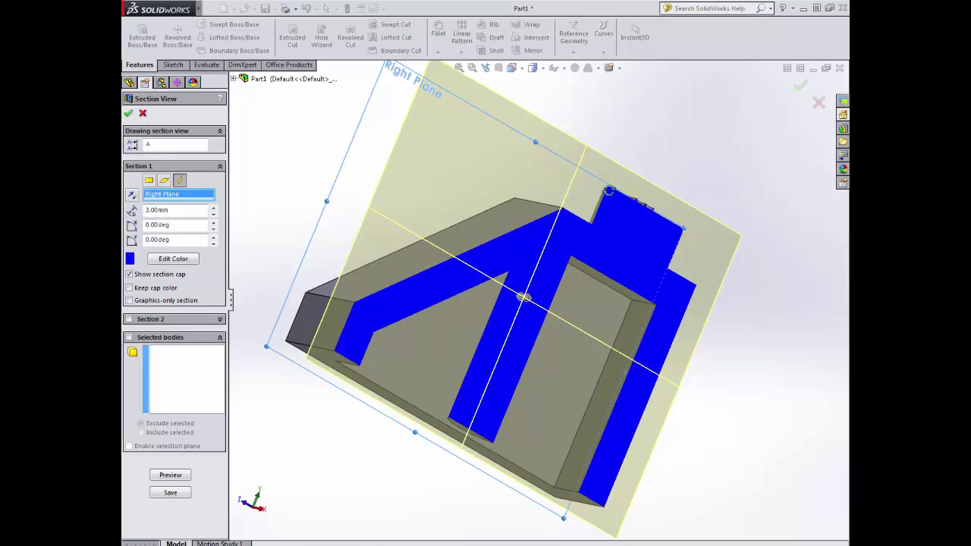
Close the section view and orbit around to the brick's large flat side
left_click(142, 114)
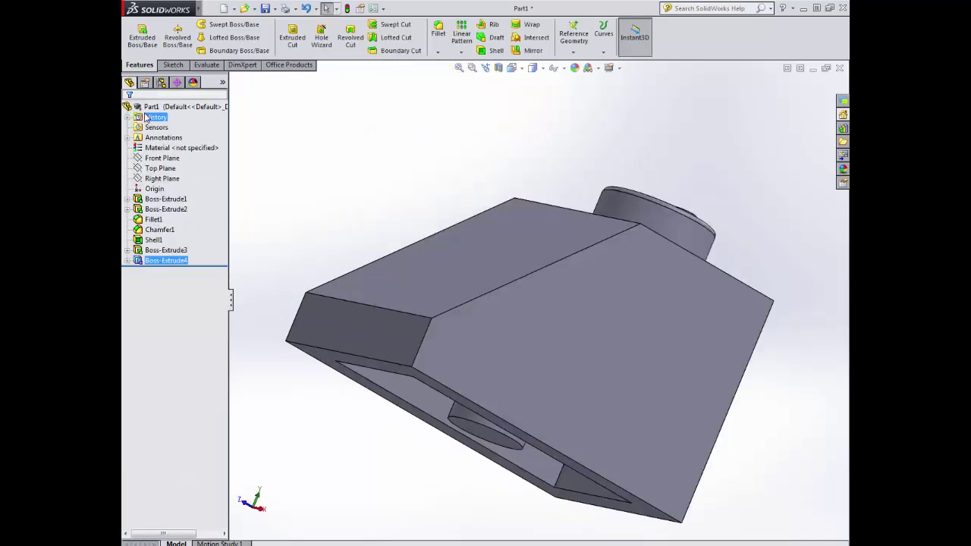
middle_click_drag(373, 259, 524, 169)
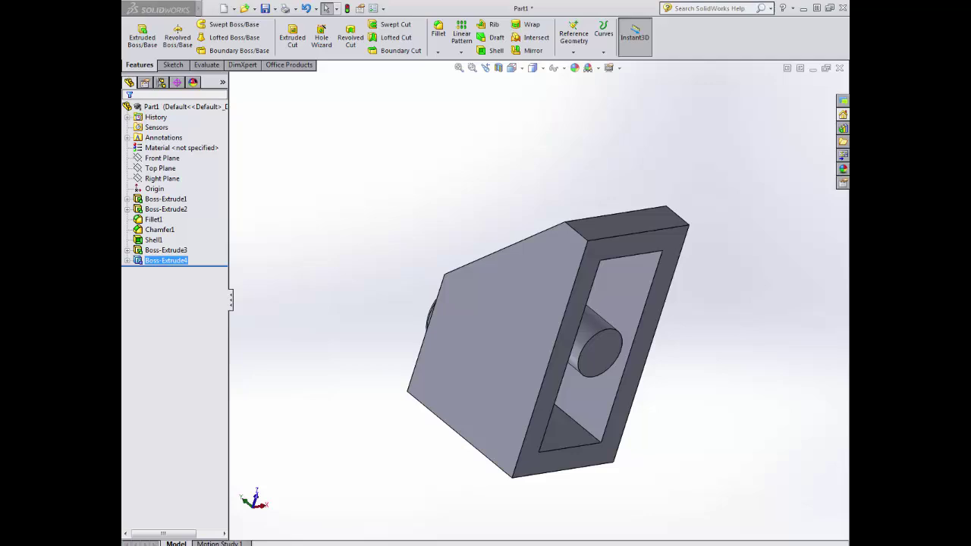
middle_click_drag(703, 315, 606, 350)
mouse_move(529, 207)
middle_mouse_down()
mouse_move(544, 194)
mouse_move(505, 202)
mouse_move(511, 208)
middle_mouse_up()
View the large side face Normal To and zoom to fit the whole part
left_click(174, 66)
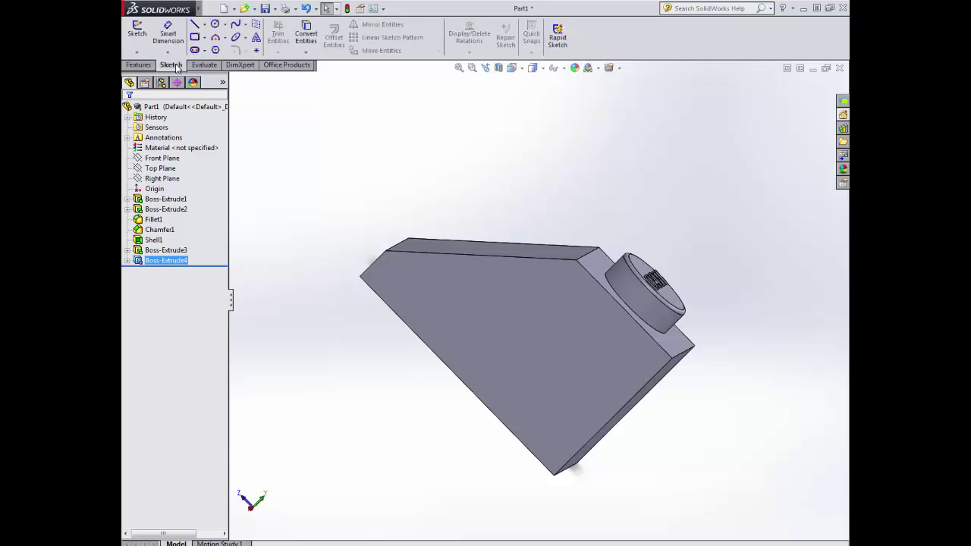
left_click(519, 315)
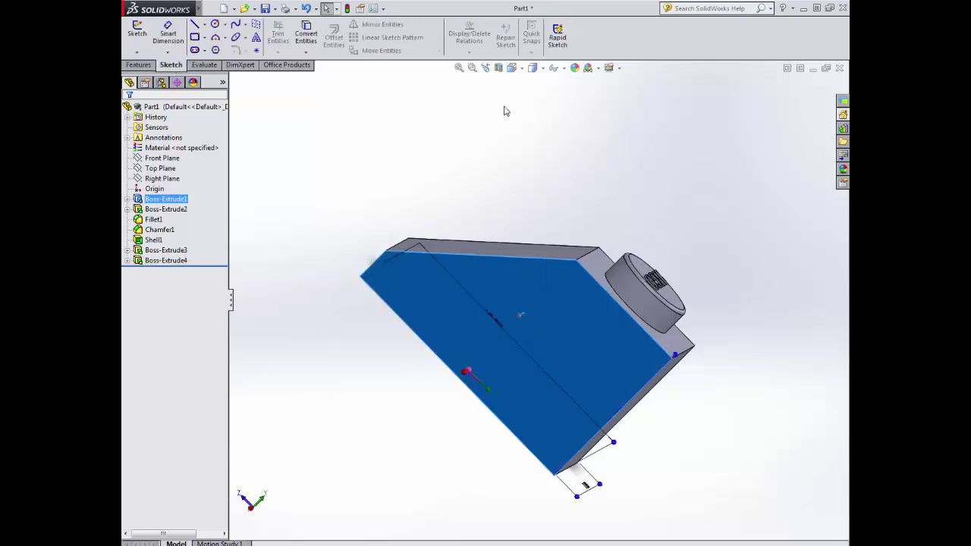
left_click(511, 67)
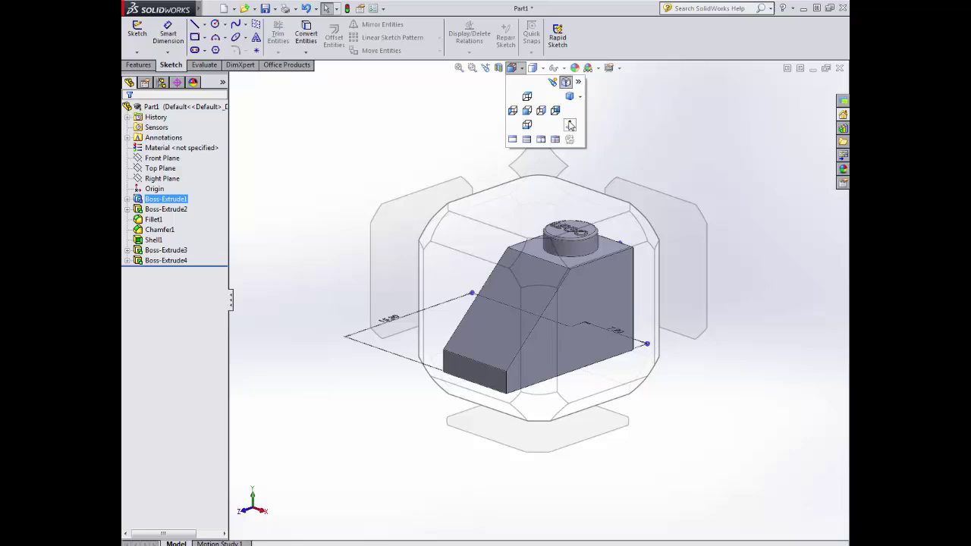
left_click(569, 124)
key("f")
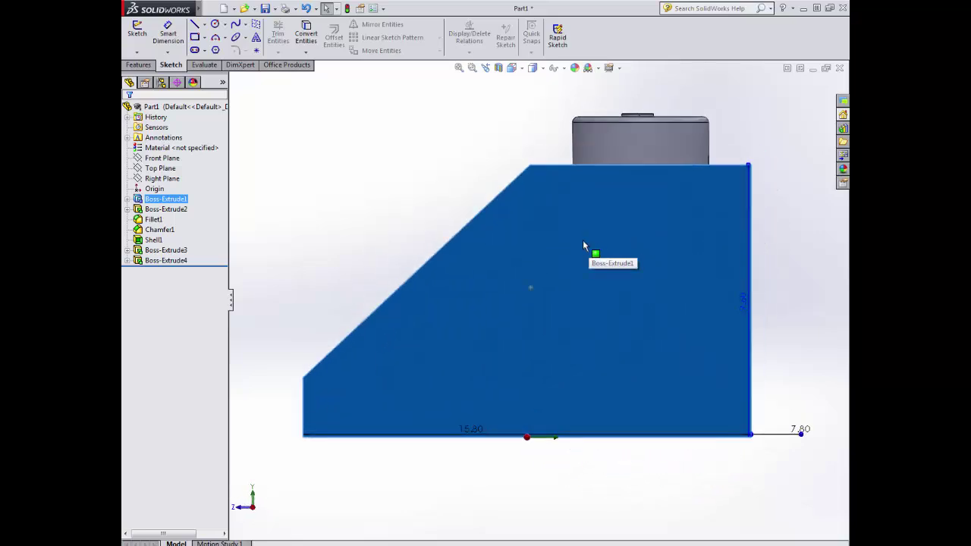
left_click(419, 219)
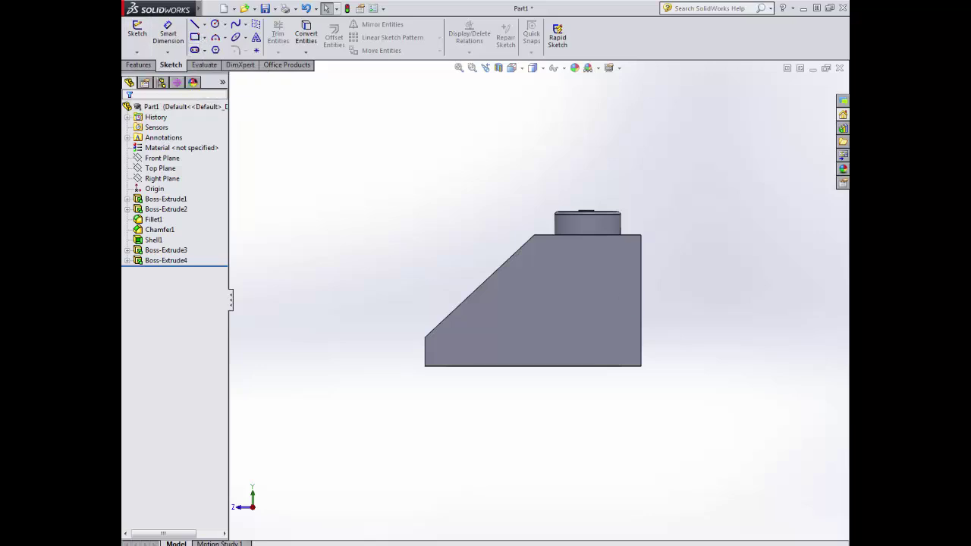
Sketch a horizontal centerline from the side face's lower-left corner and dimension it 8 mm
left_click(205, 25)
left_click(220, 35)
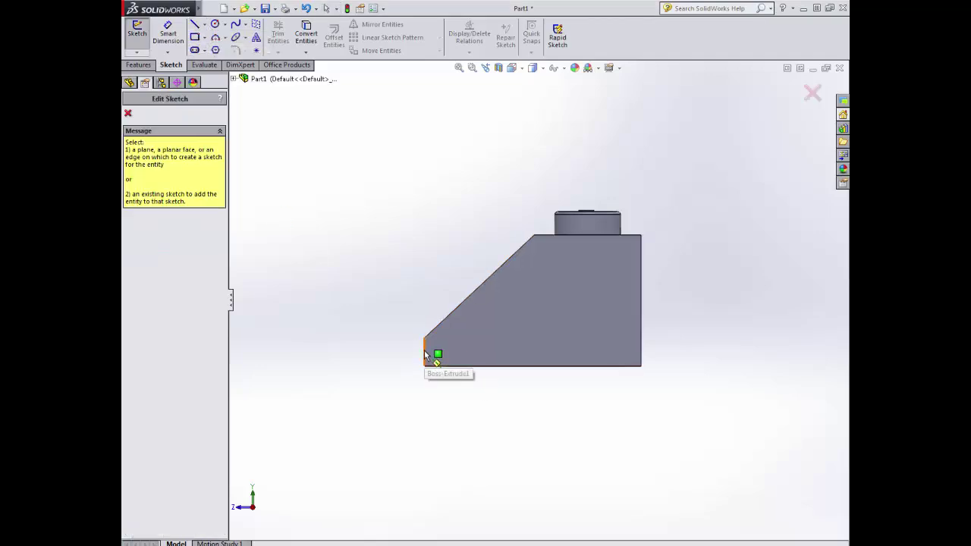
left_click(425, 354)
left_click(426, 351)
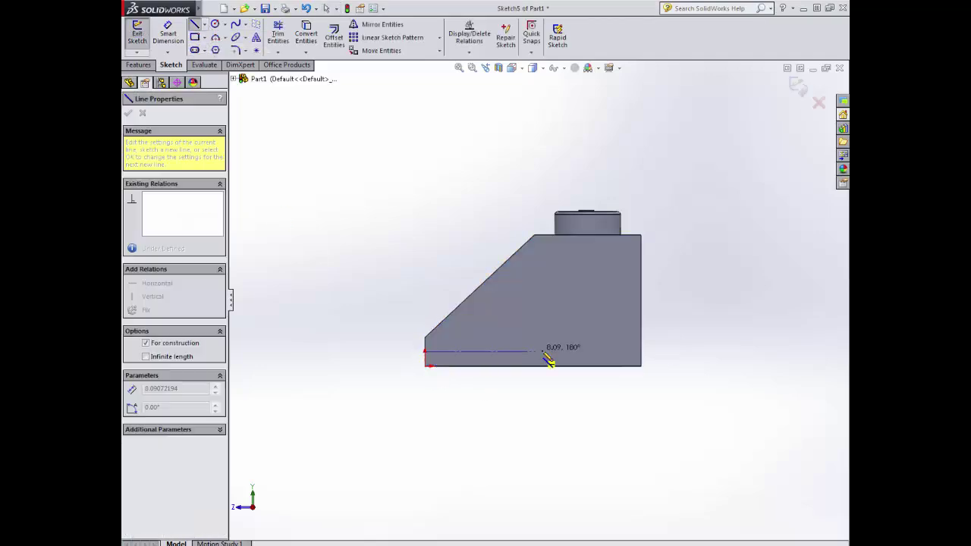
left_click(541, 351)
key("Escape")
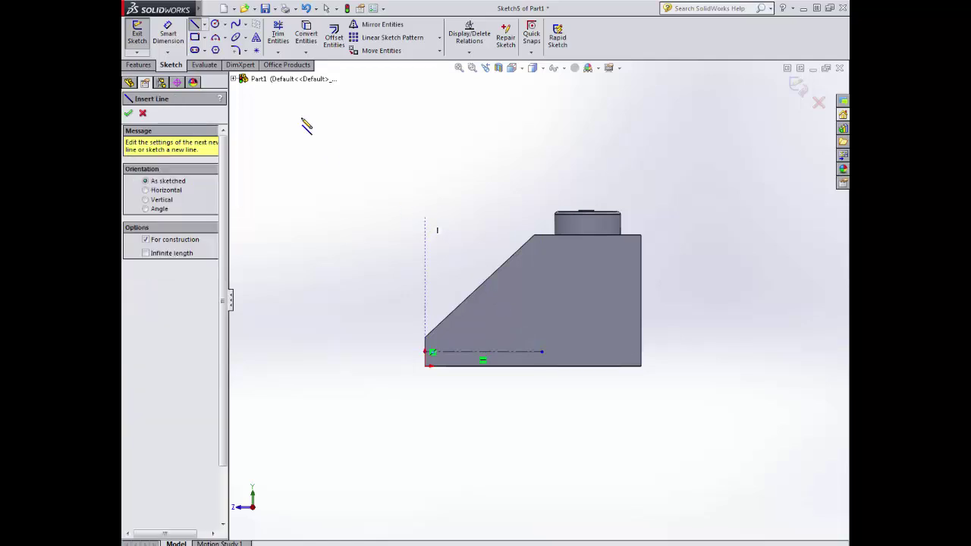
left_click(167, 34)
left_click(470, 351)
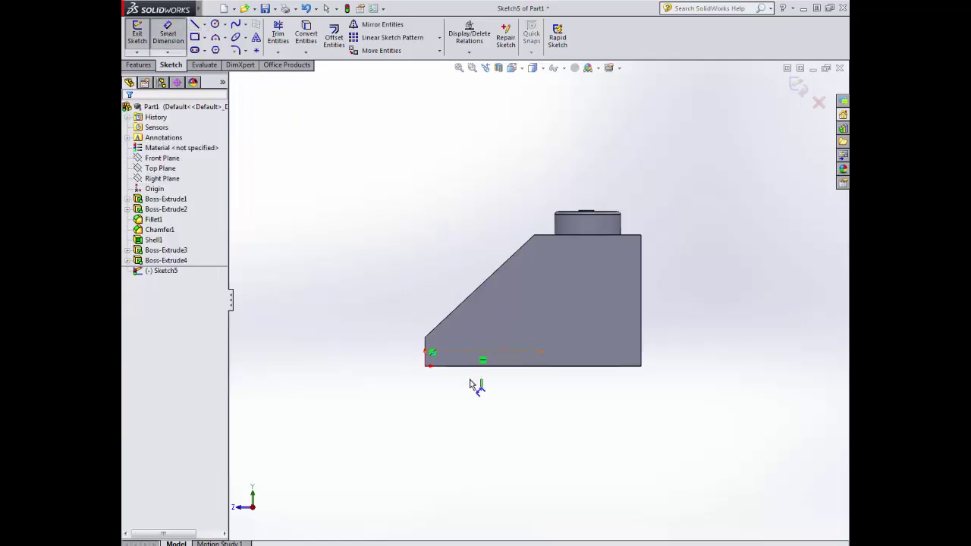
left_click(473, 421)
type("8.00mm")
key("Return")
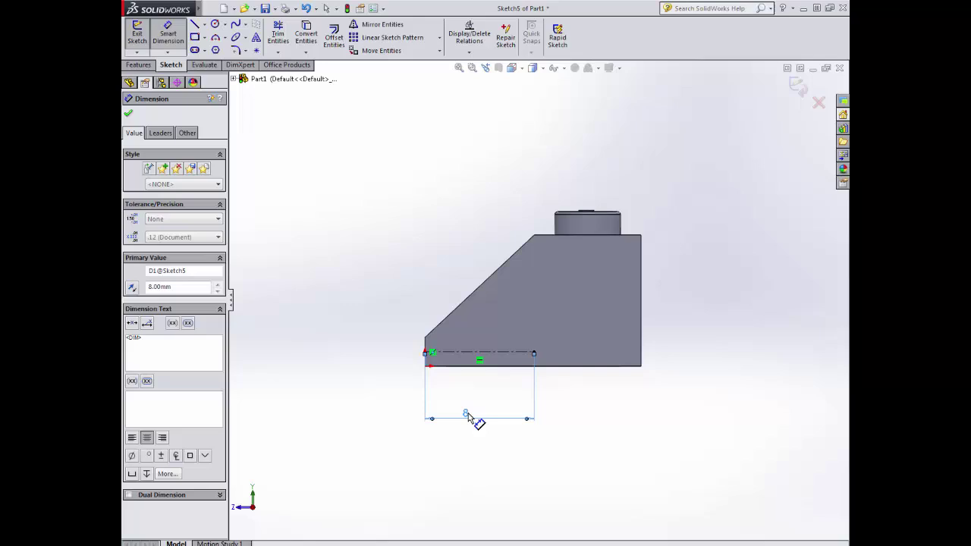
Draw a vertical construction line from the bottom edge at the centerline's end up near the top
middle_click_drag(473, 412, 470, 368)
left_click(513, 67)
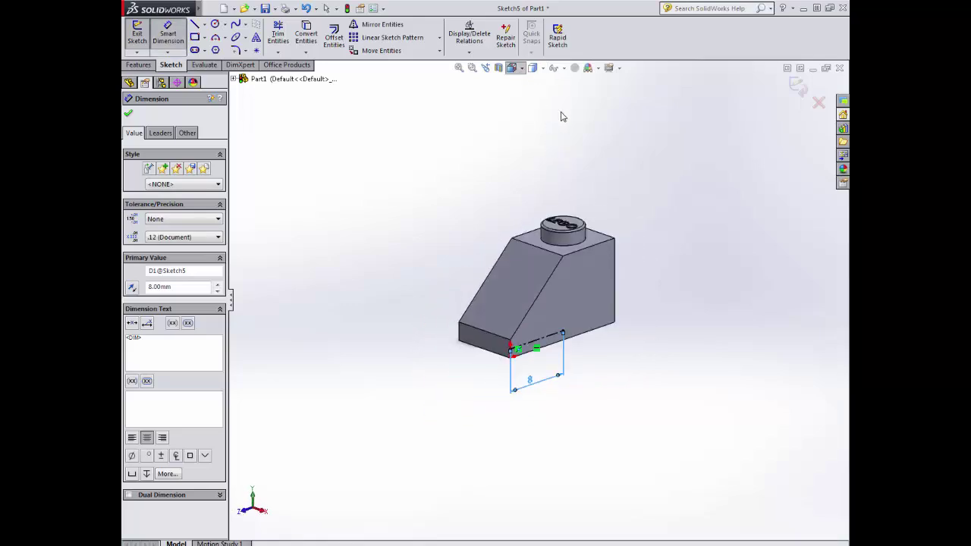
left_click(565, 114)
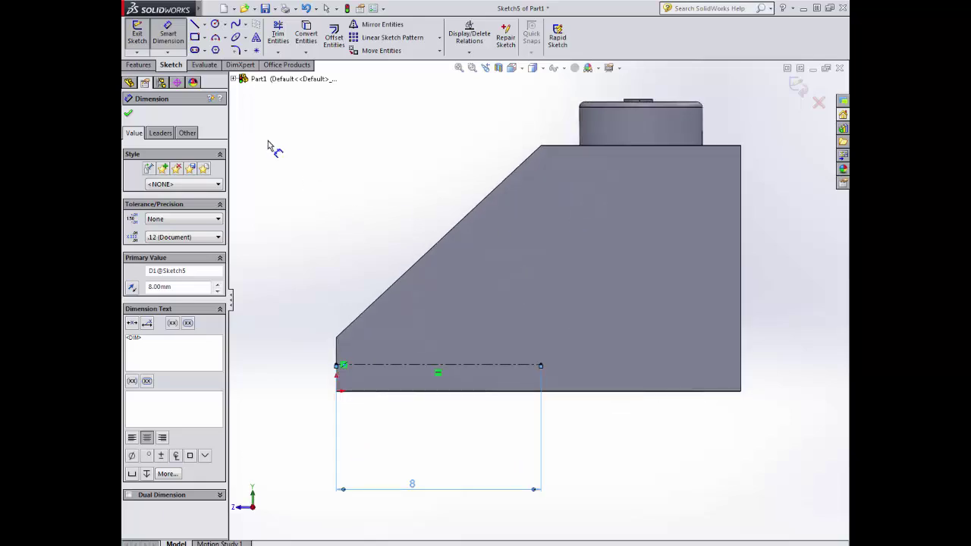
left_click(195, 25)
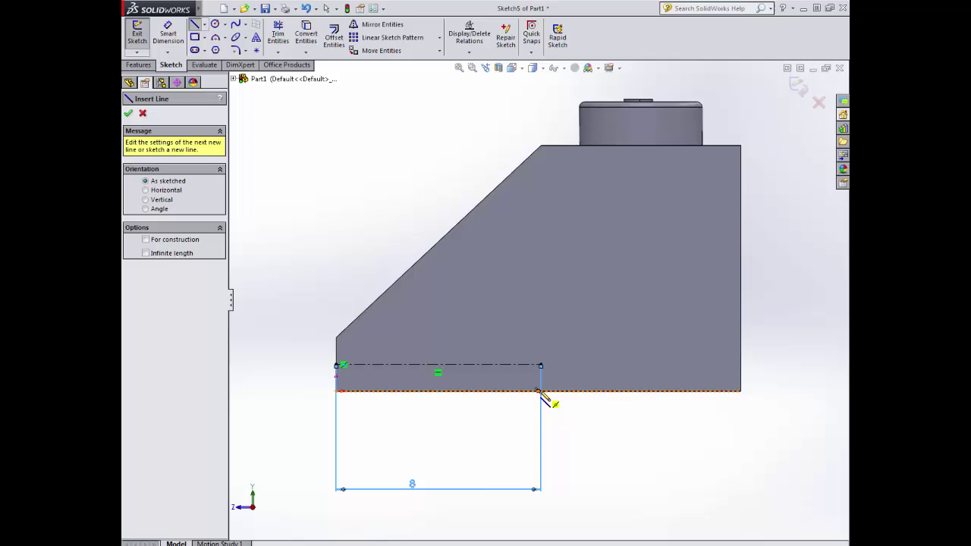
scroll(543, 391, "down", 5)
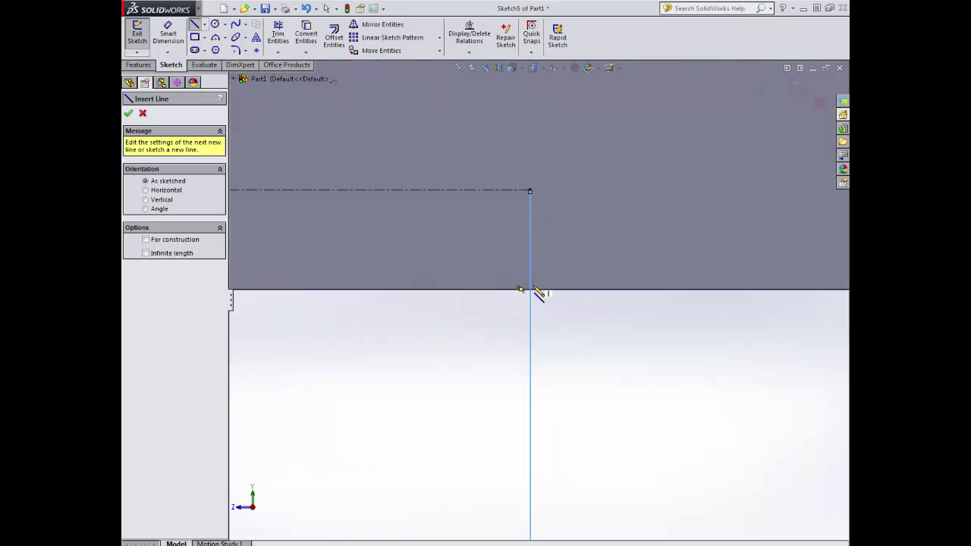
left_click(533, 291)
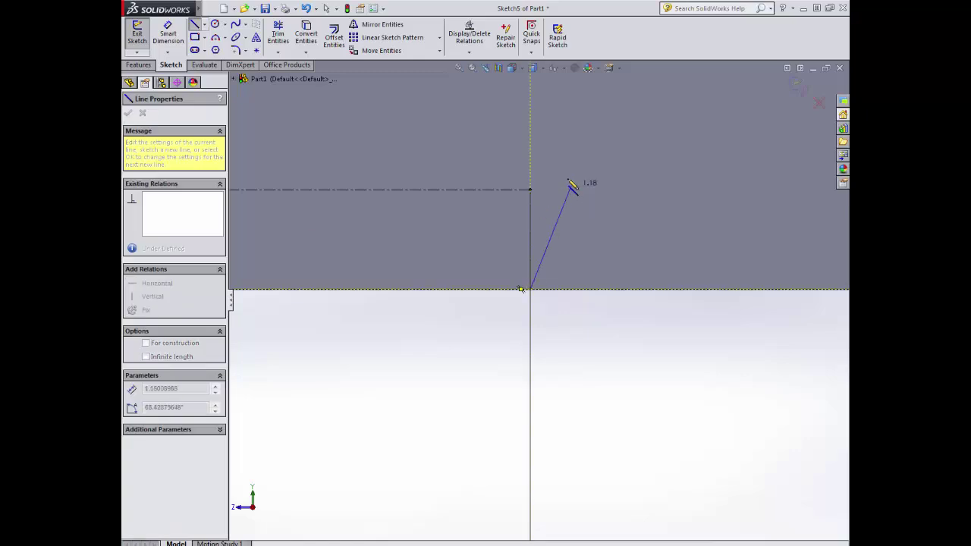
scroll(568, 184, "up", 4)
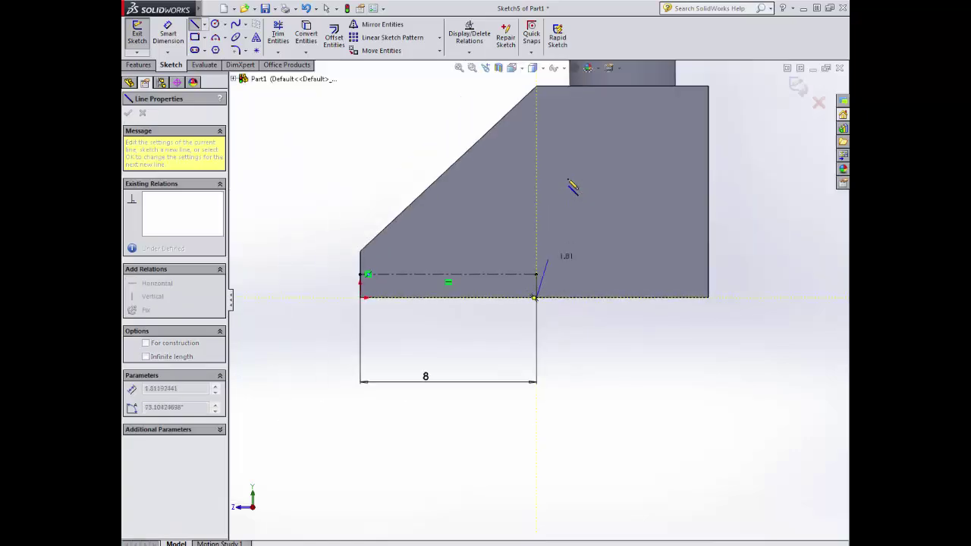
left_click(531, 145)
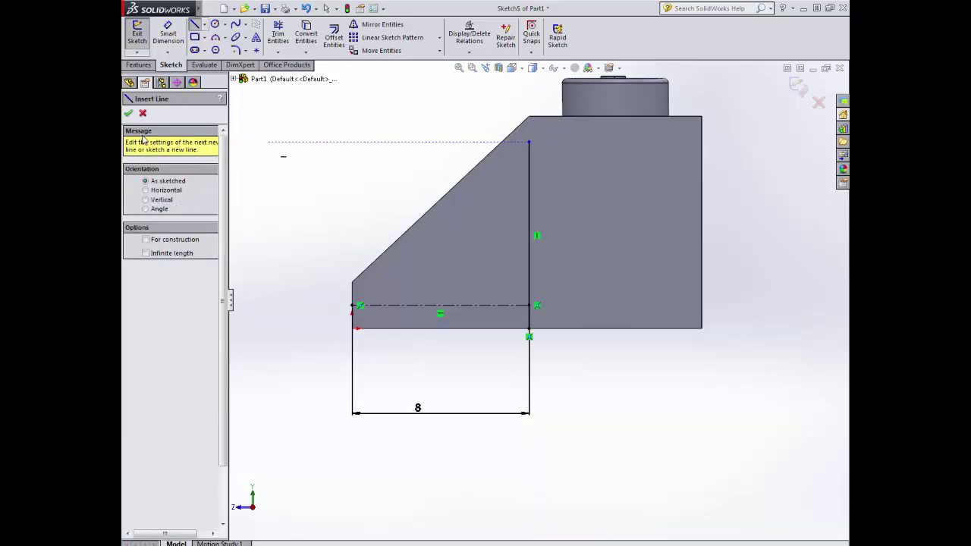
left_click(128, 114)
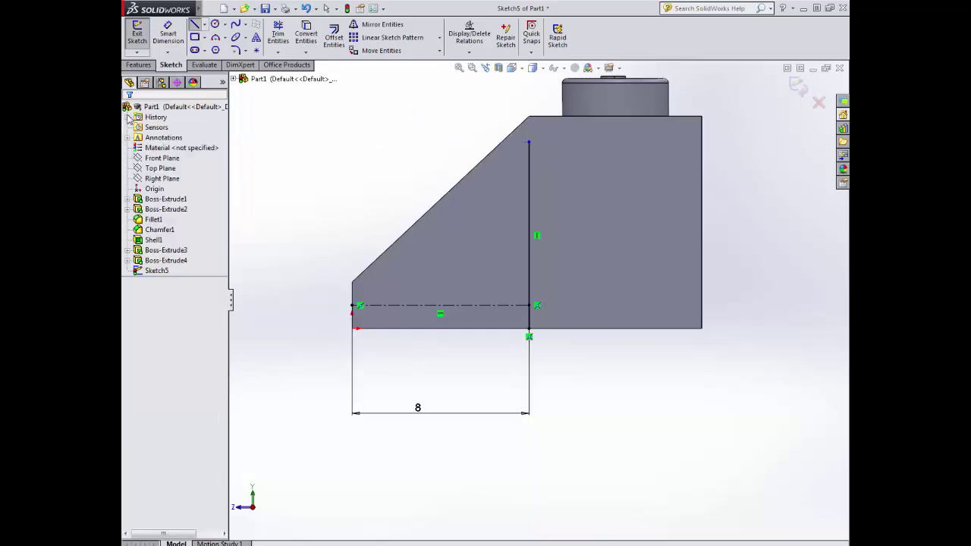
left_click(529, 177)
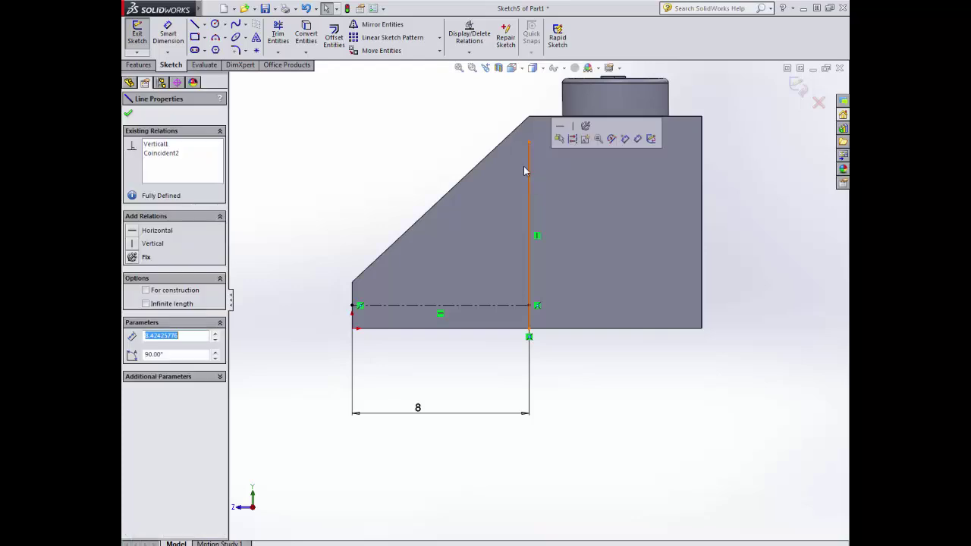
left_click(146, 290)
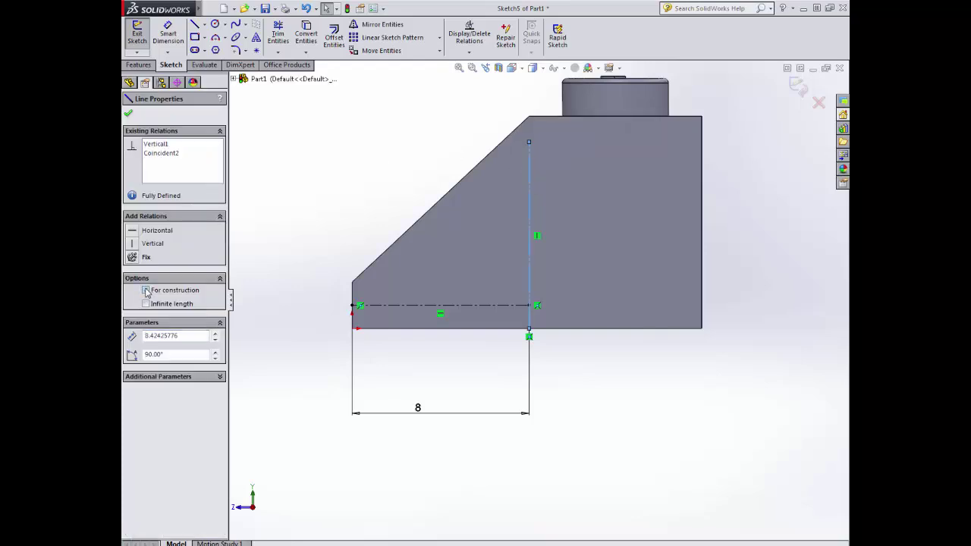
left_click(317, 206)
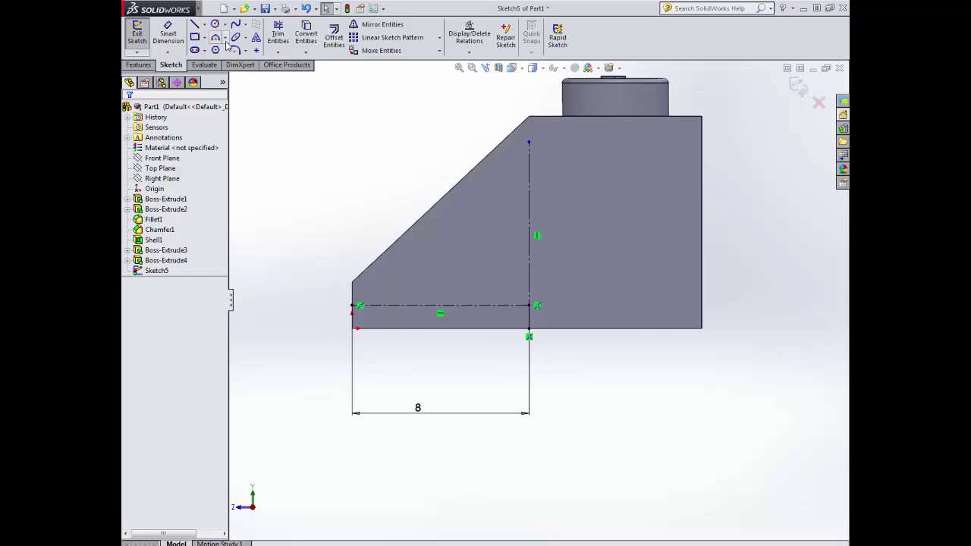
Offset the vertical construction line 0.35 mm bi-directionally, creating two parallel lines
left_click(334, 35)
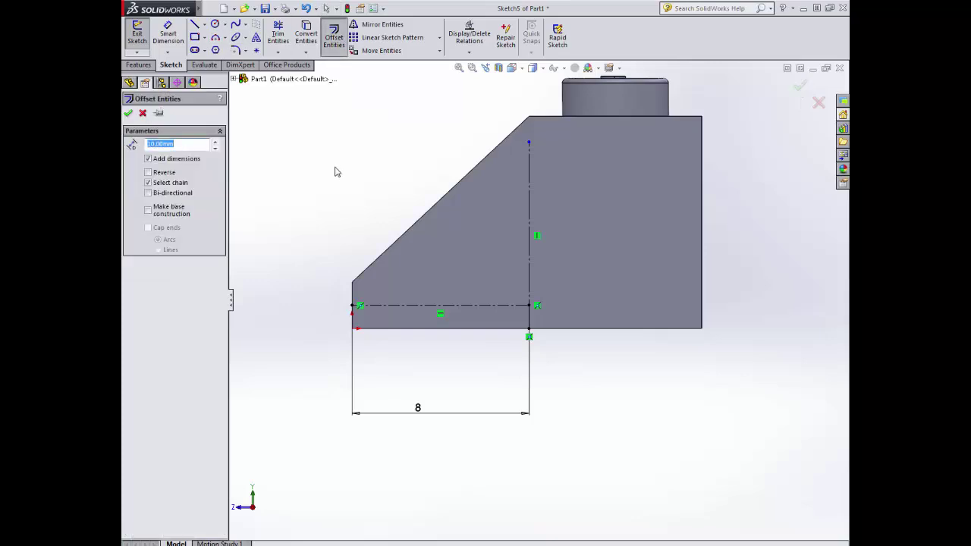
left_click(530, 199)
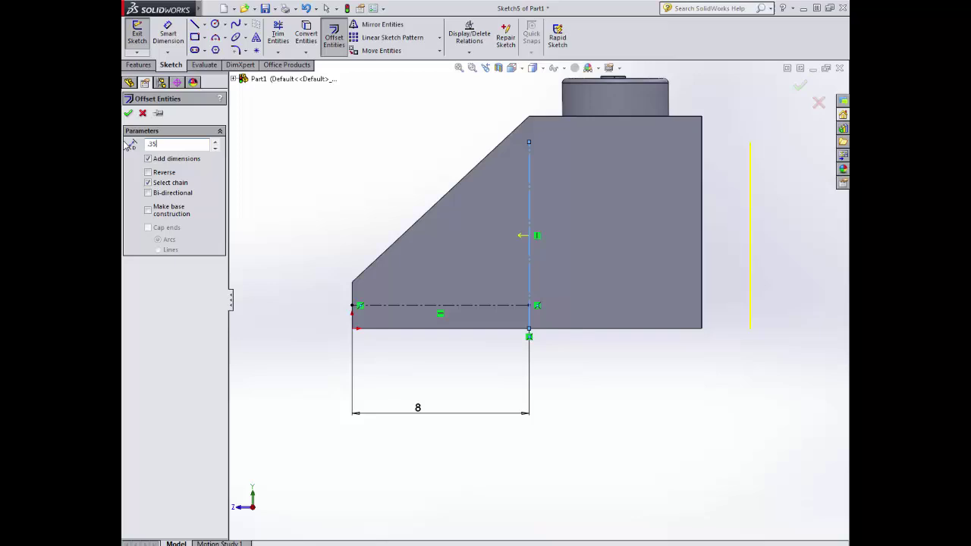
key("Return")
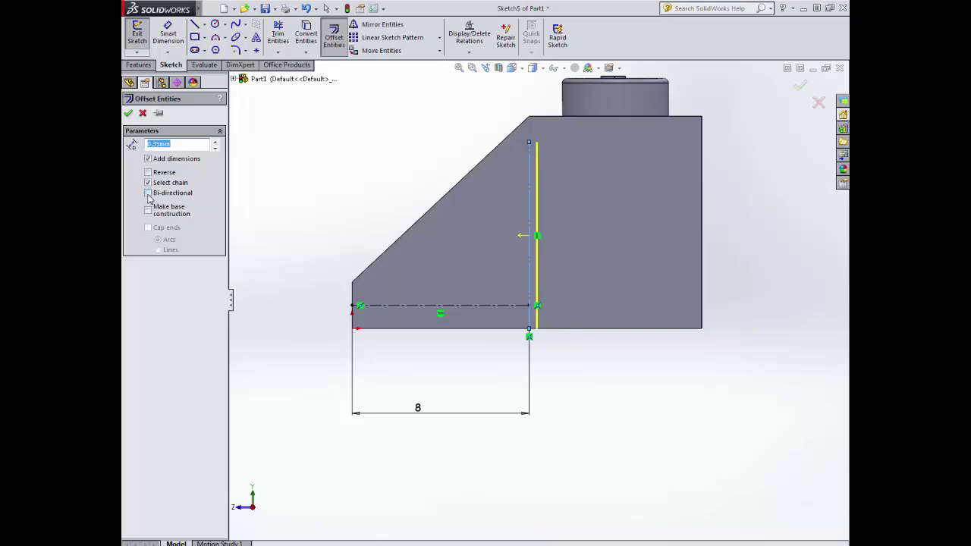
left_click(147, 193)
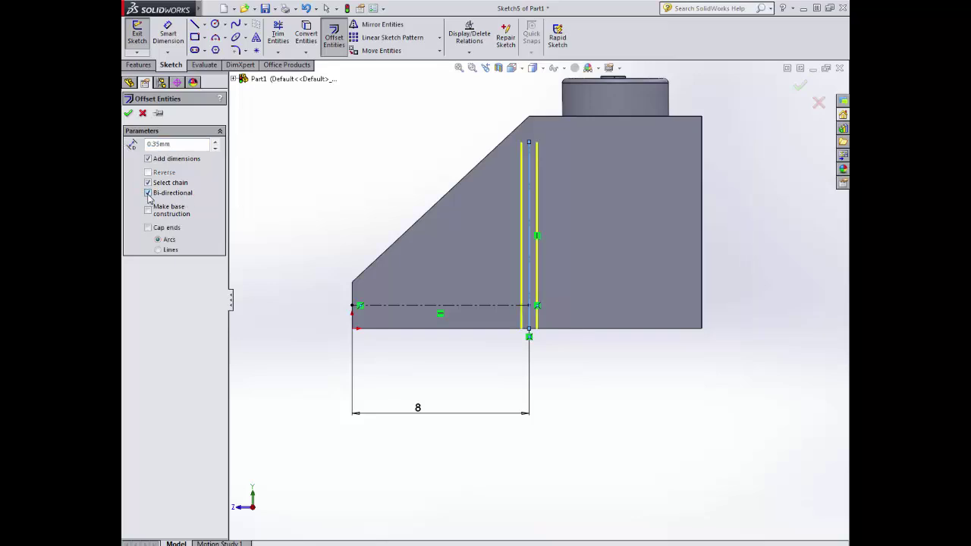
left_click(128, 114)
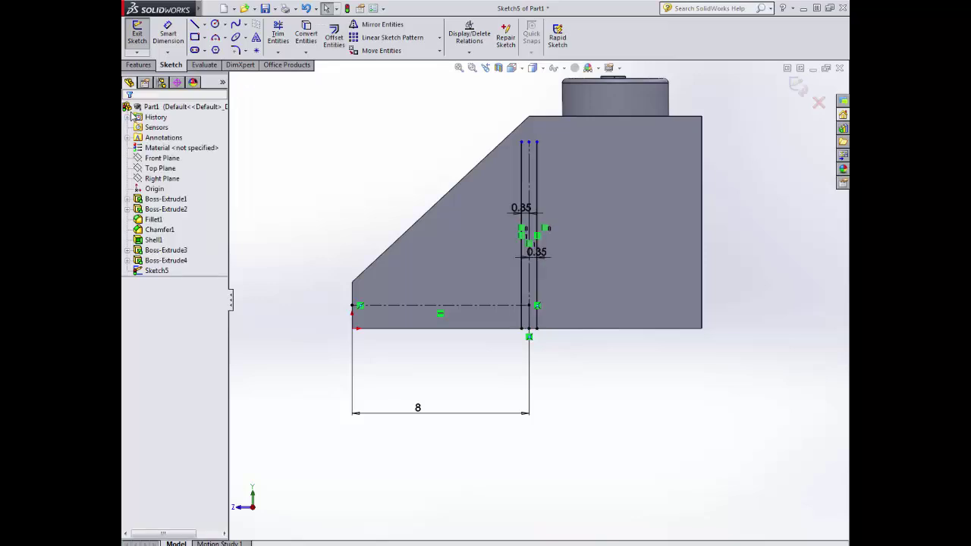
Cap the two offset lines with a short horizontal line at the top, then return to Front view
left_click(199, 28)
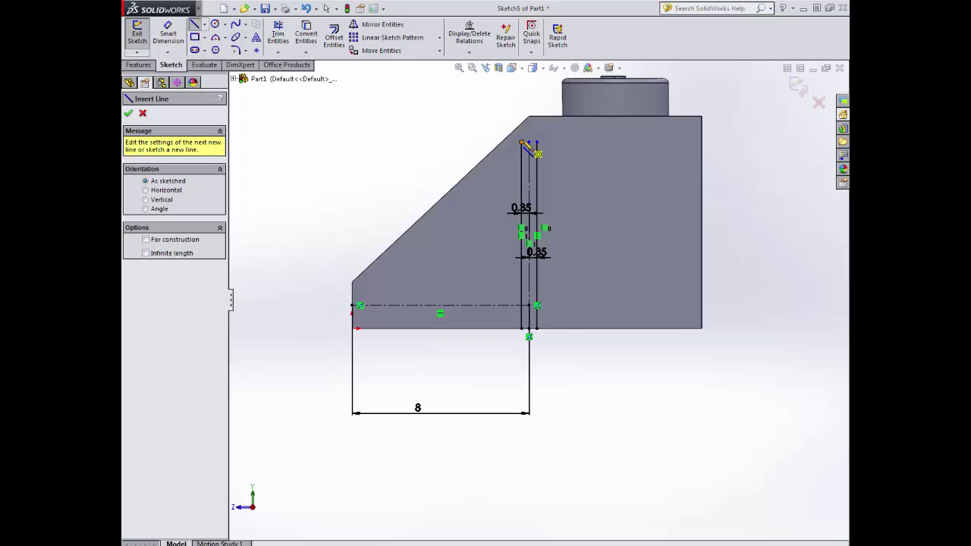
left_click(521, 141)
left_click(536, 141)
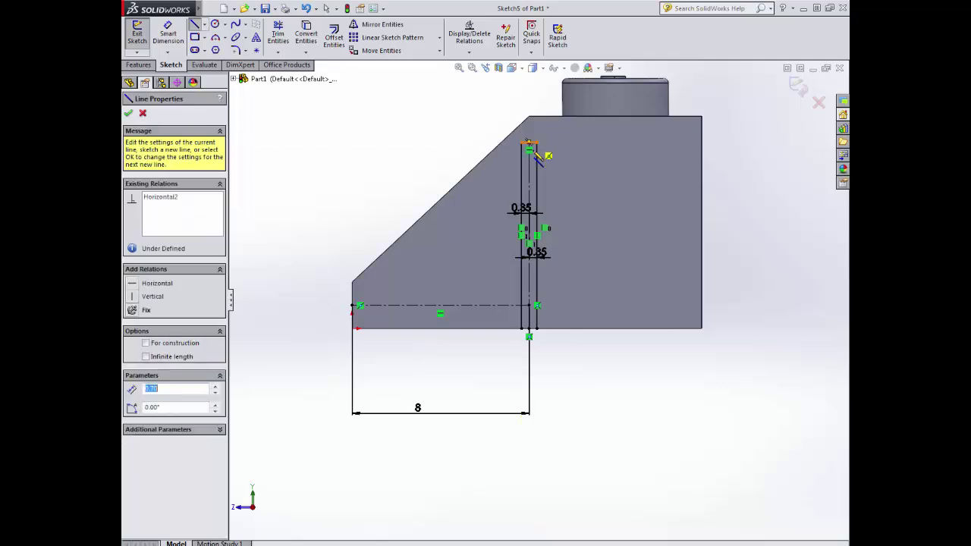
left_click(130, 114)
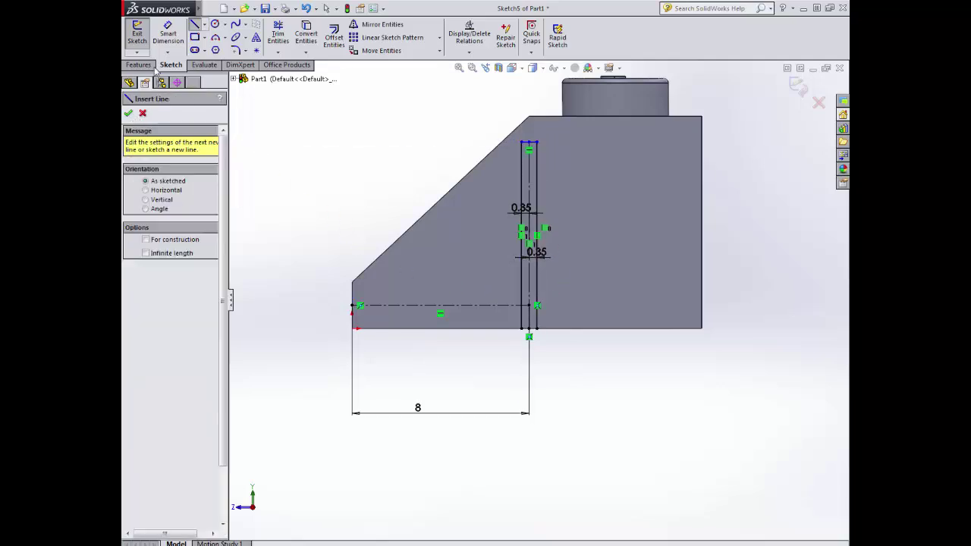
scroll(608, 357, "down", 1)
scroll(608, 358, "down", 2)
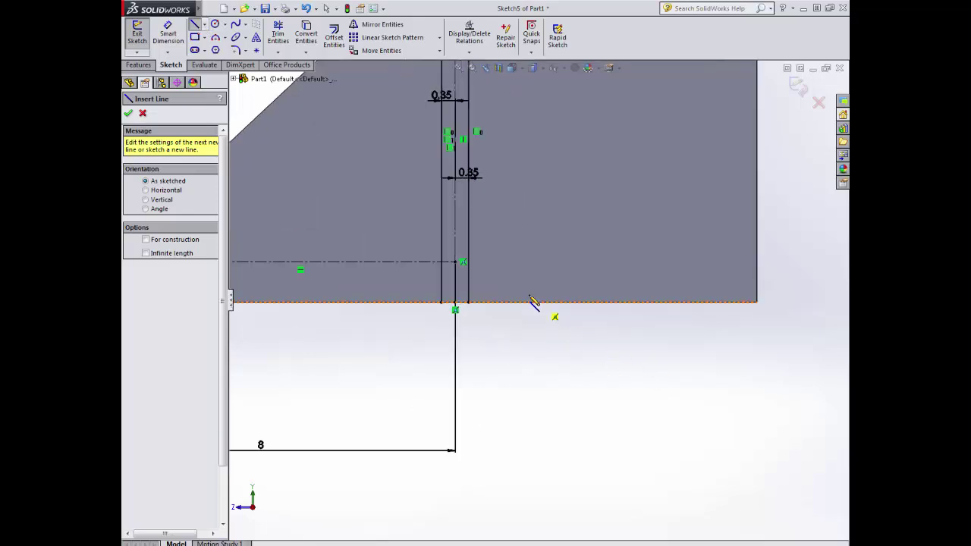
middle_click_drag(579, 351, 524, 273)
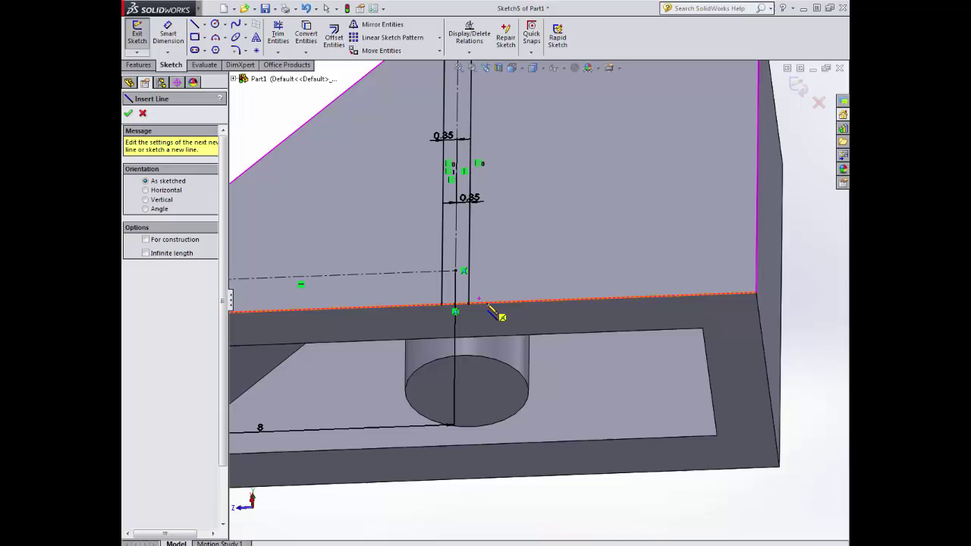
scroll(523, 320, "up", 3)
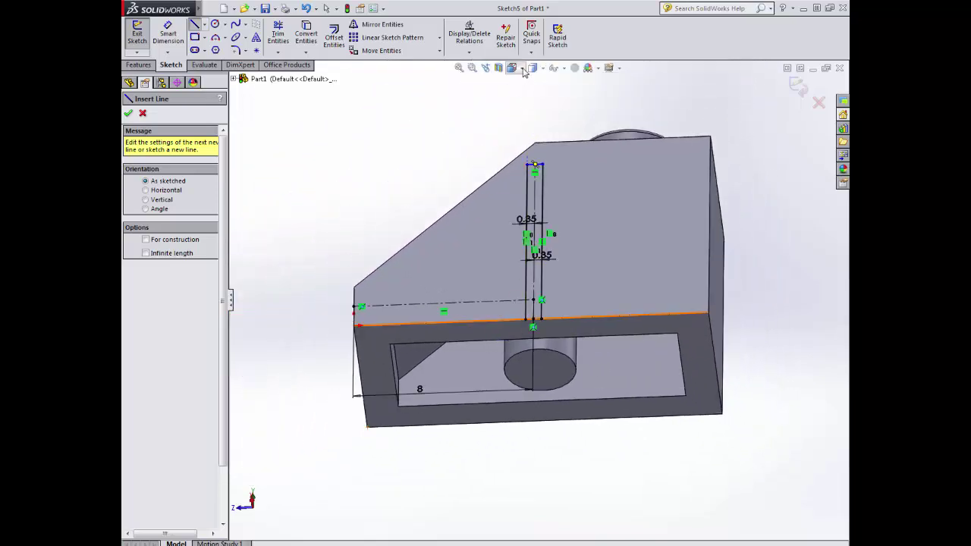
left_click(520, 72)
left_click(521, 68)
left_click(567, 130)
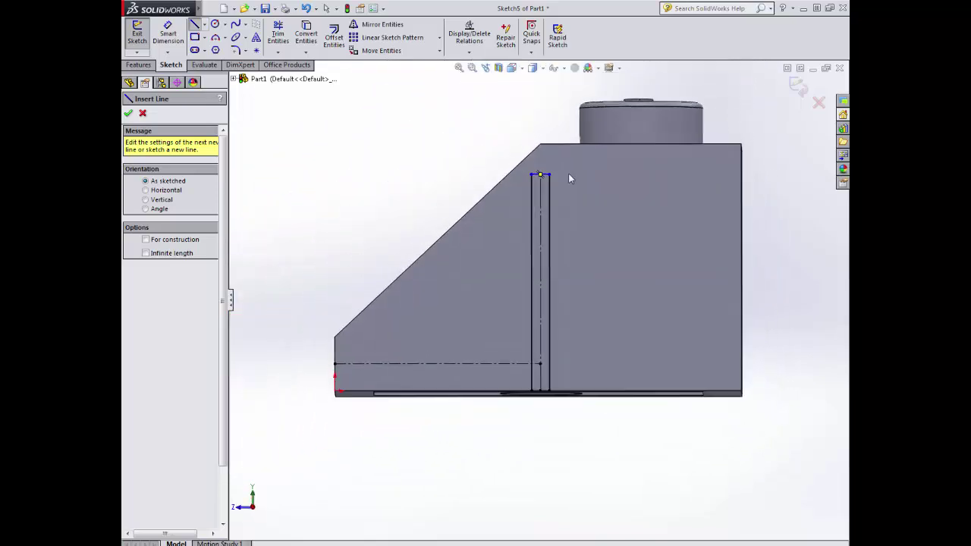
Draw a 2 mm vertical centerline up from the bottom edge right of the web
left_click(204, 25)
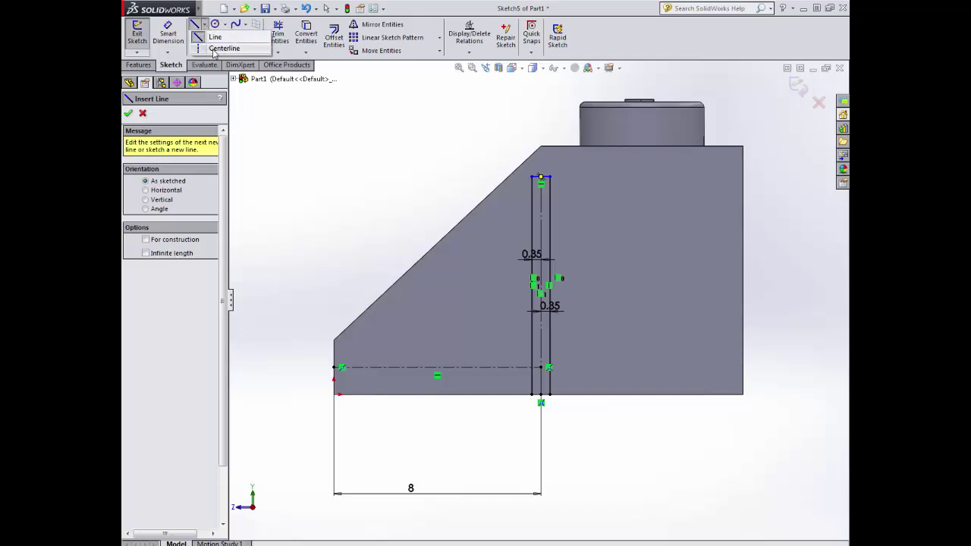
left_click(221, 47)
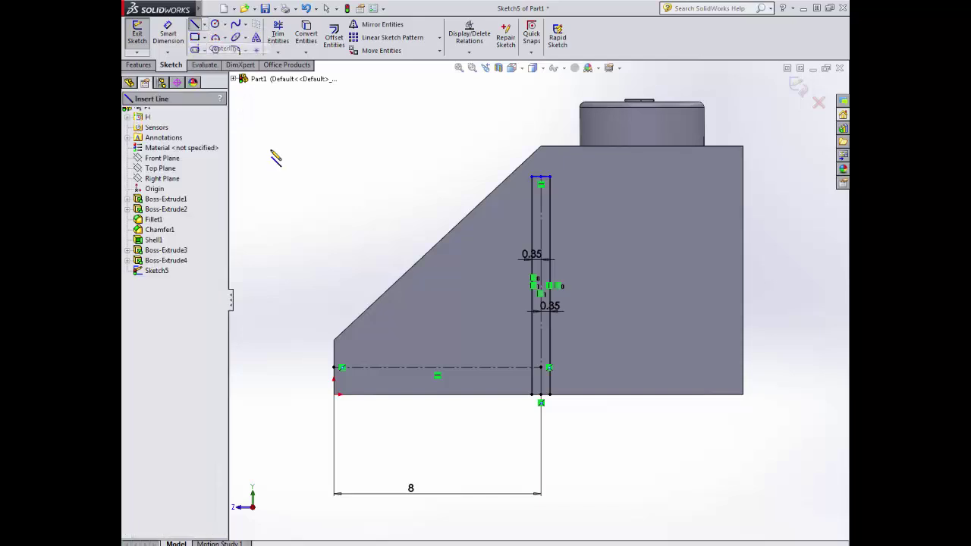
left_click(567, 394)
left_click(567, 338)
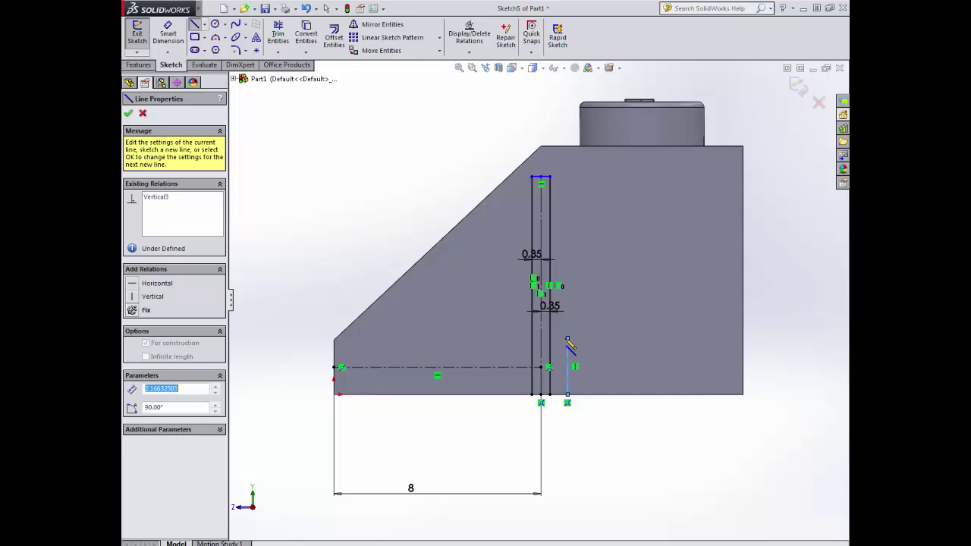
key("Escape")
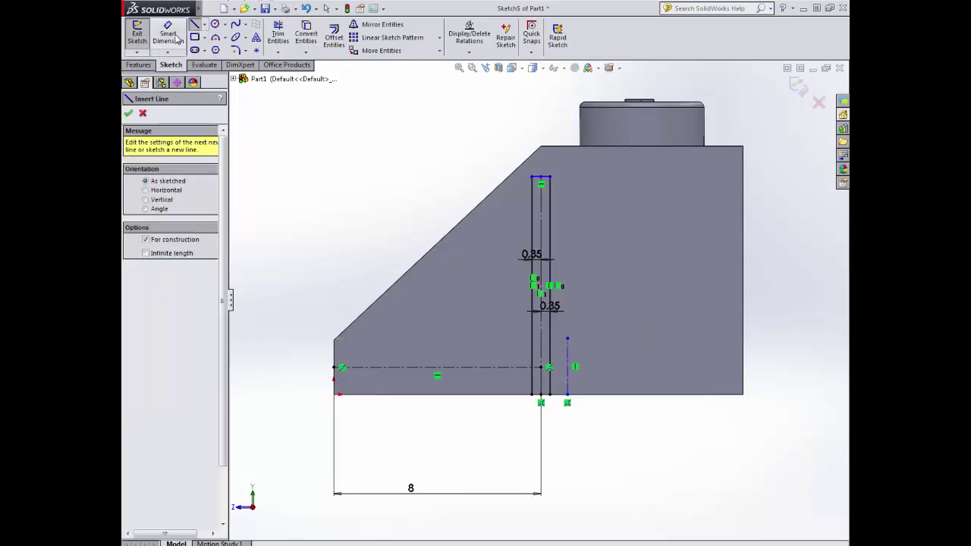
key("Escape")
left_click(568, 370)
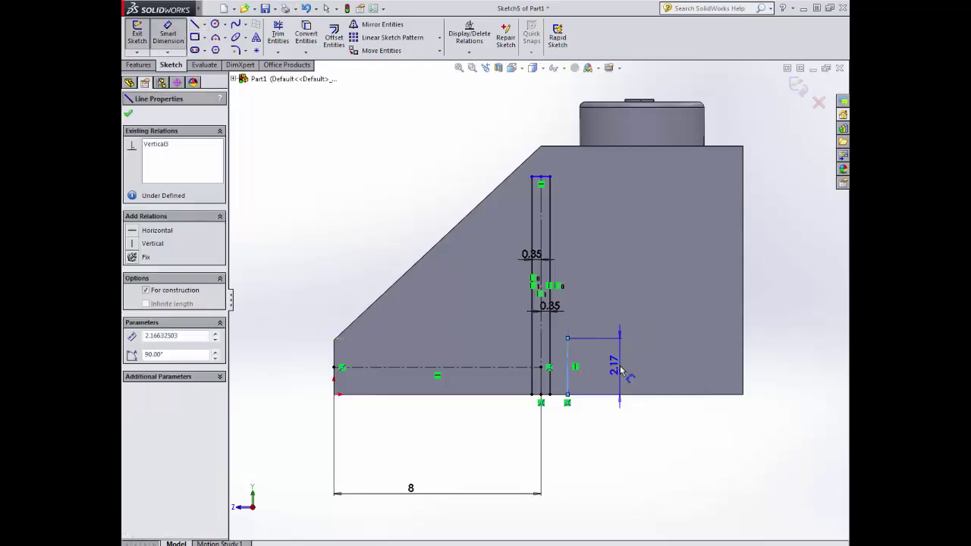
left_click(620, 370)
type("2")
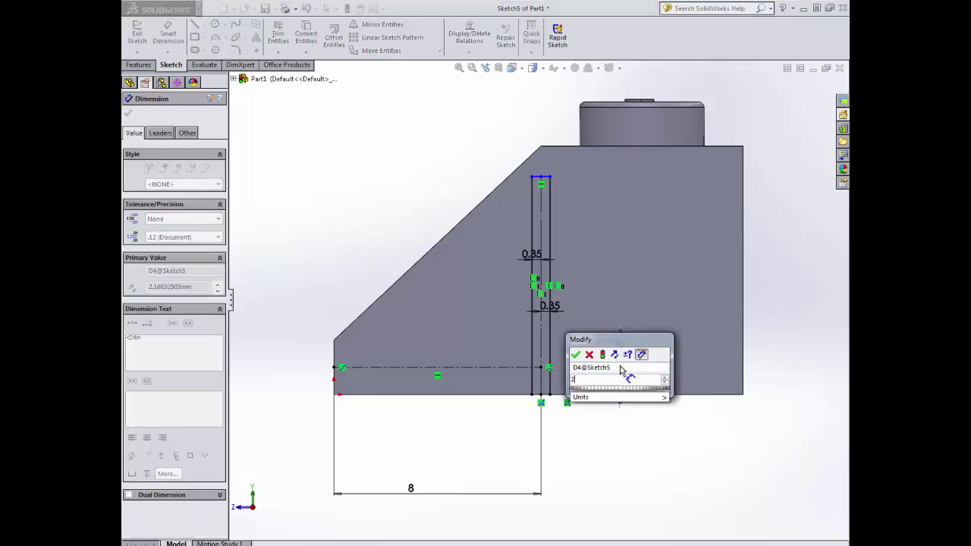
key("Return")
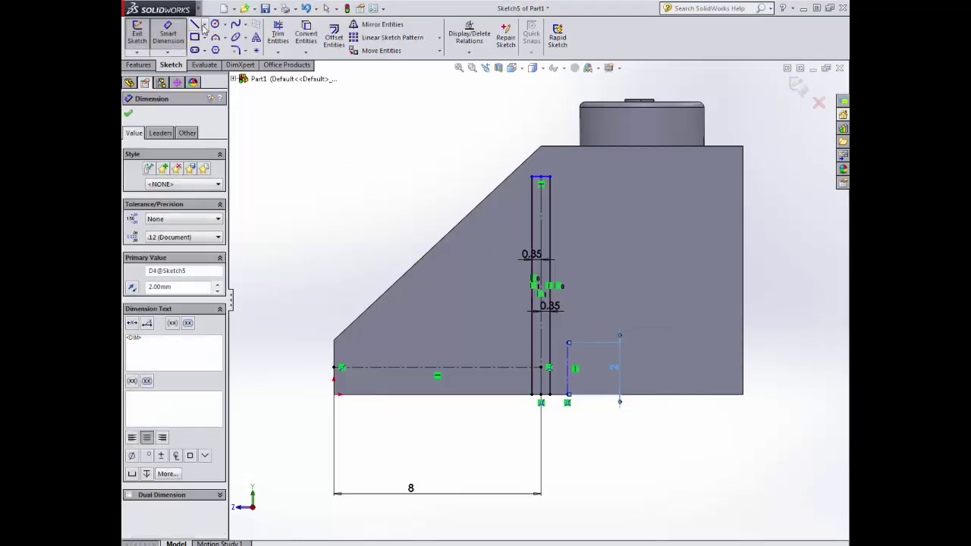
Draw a horizontal line from the rectangle's top-left corner to the web's left line
left_click(194, 26)
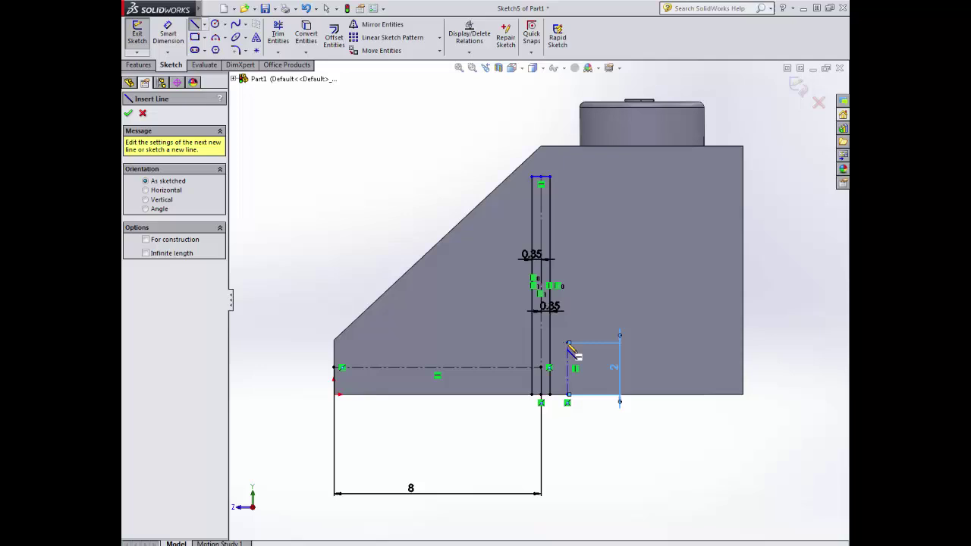
scroll(550, 344, "up", 3)
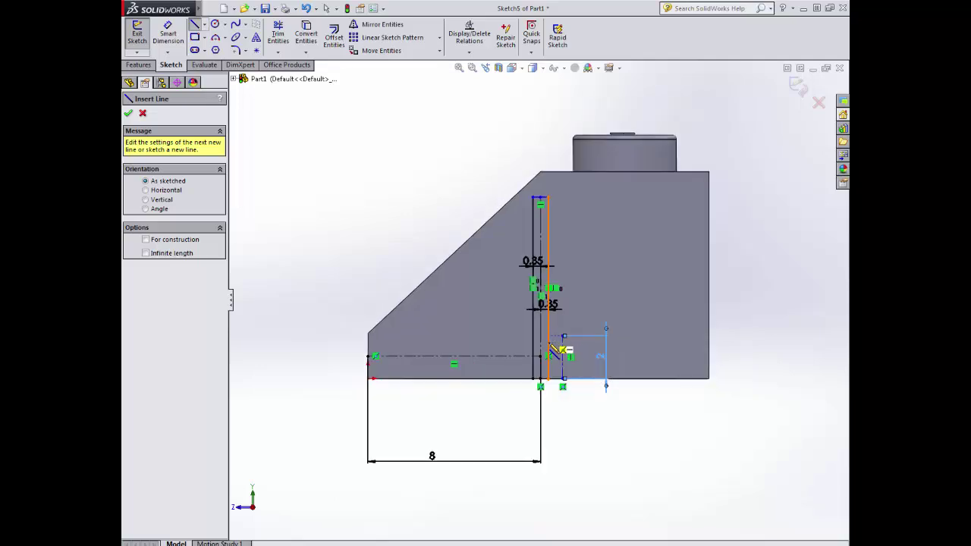
scroll(531, 304, "down", 6)
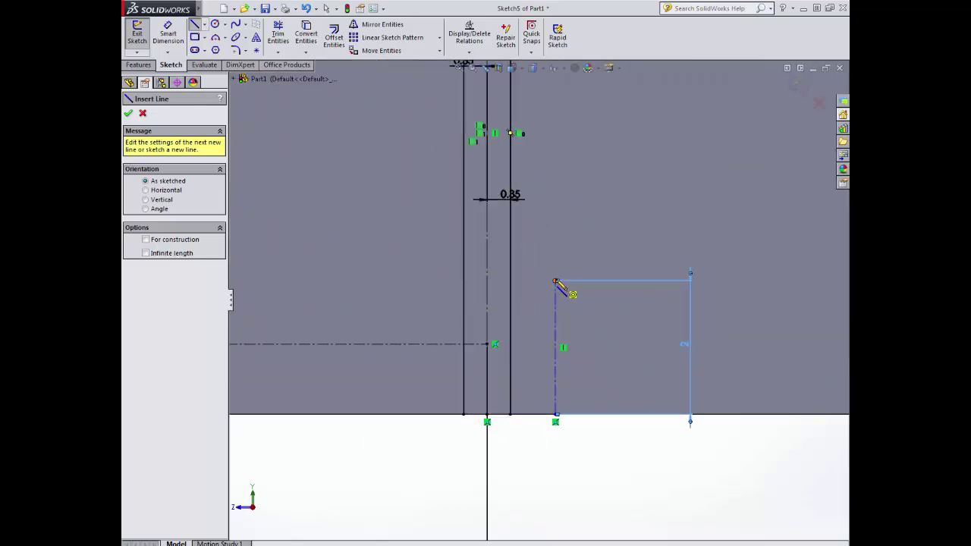
left_click(556, 281)
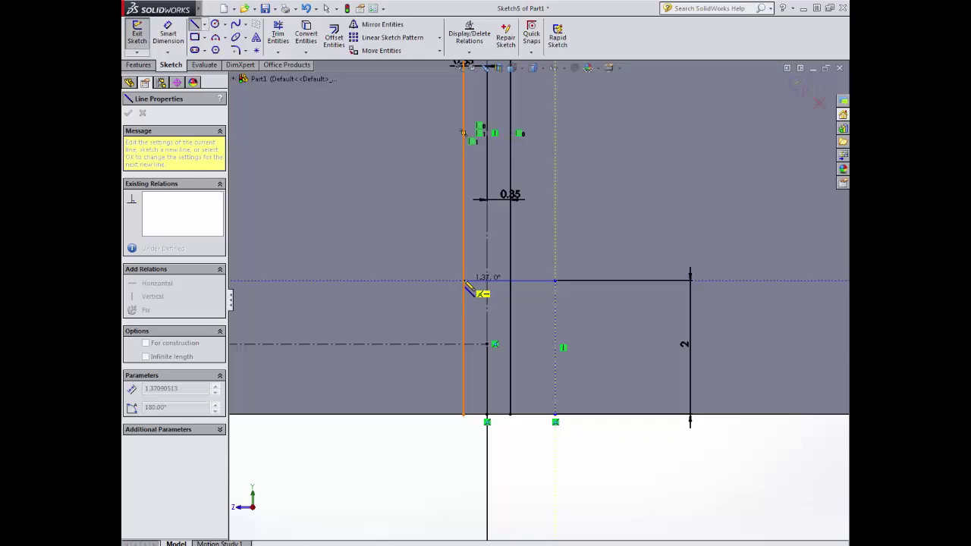
left_click(464, 282)
key("Escape")
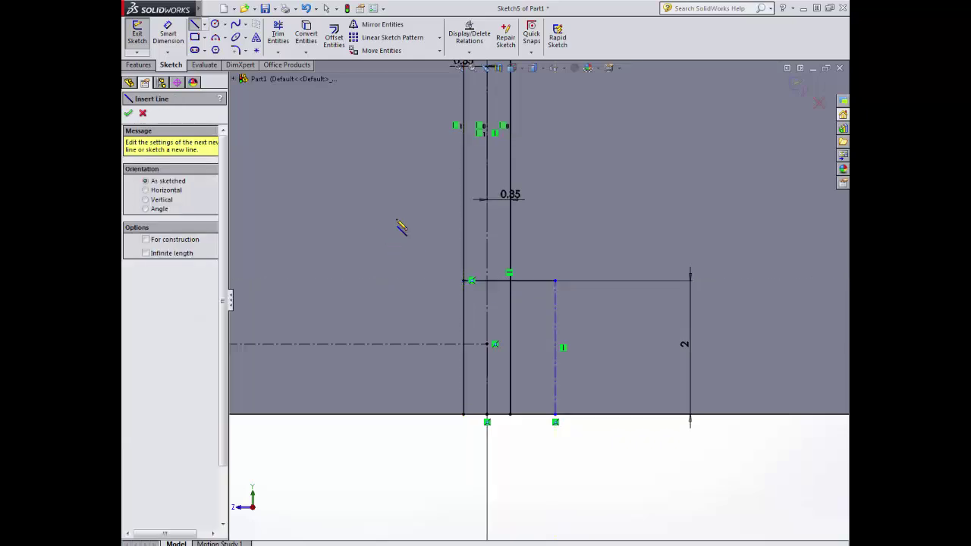
Trim to closest the web lines' lower pieces and the extra horizontal piece near the rectangle
left_click(277, 34)
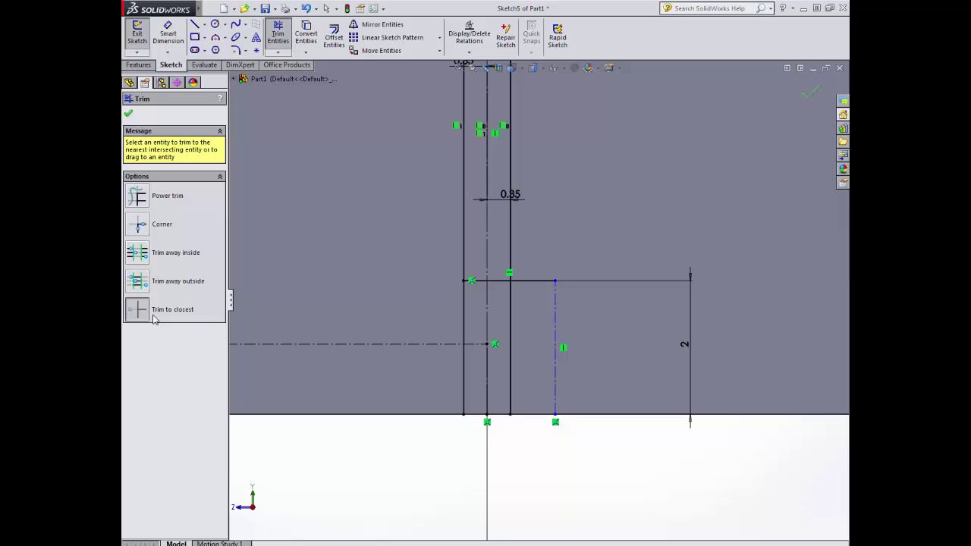
left_click(150, 315)
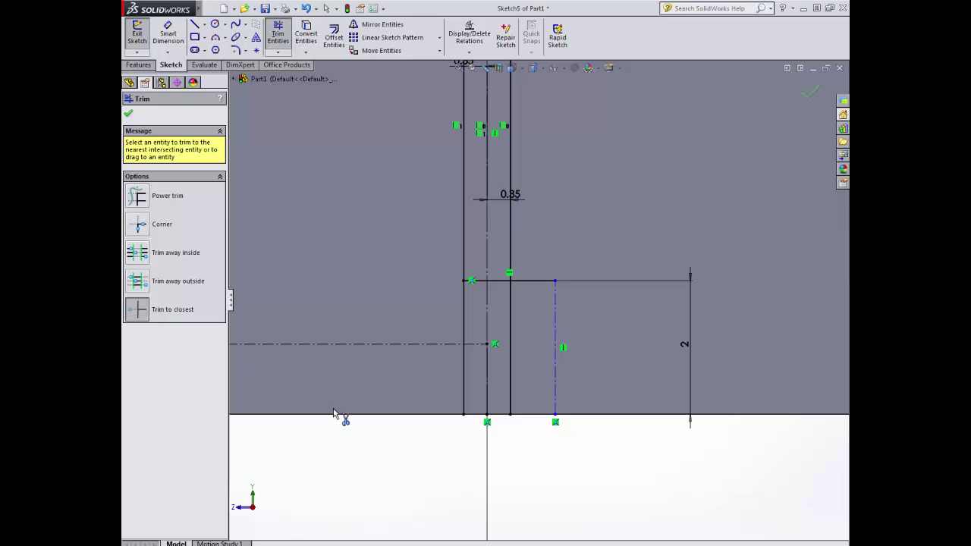
left_click(464, 383)
left_click(463, 322)
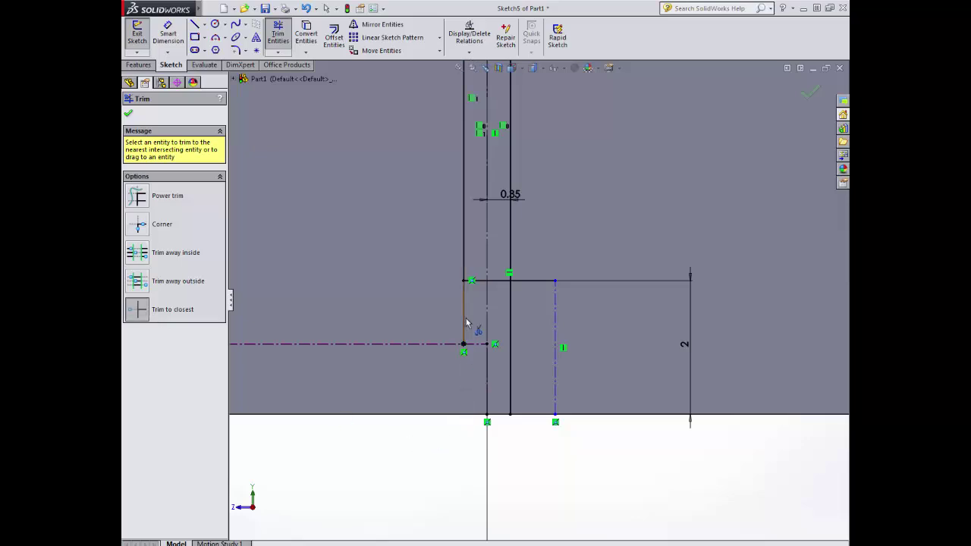
left_click(512, 322)
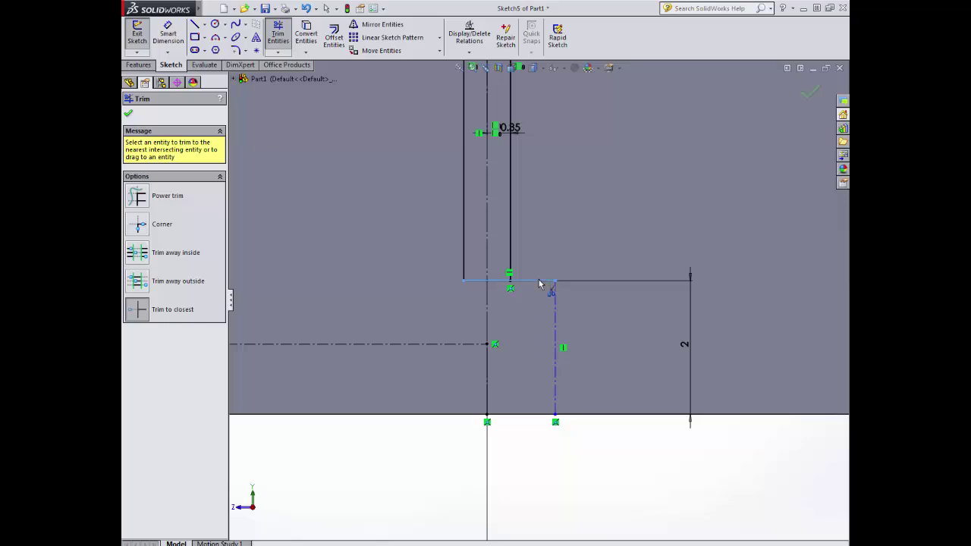
left_click(539, 283)
key("f")
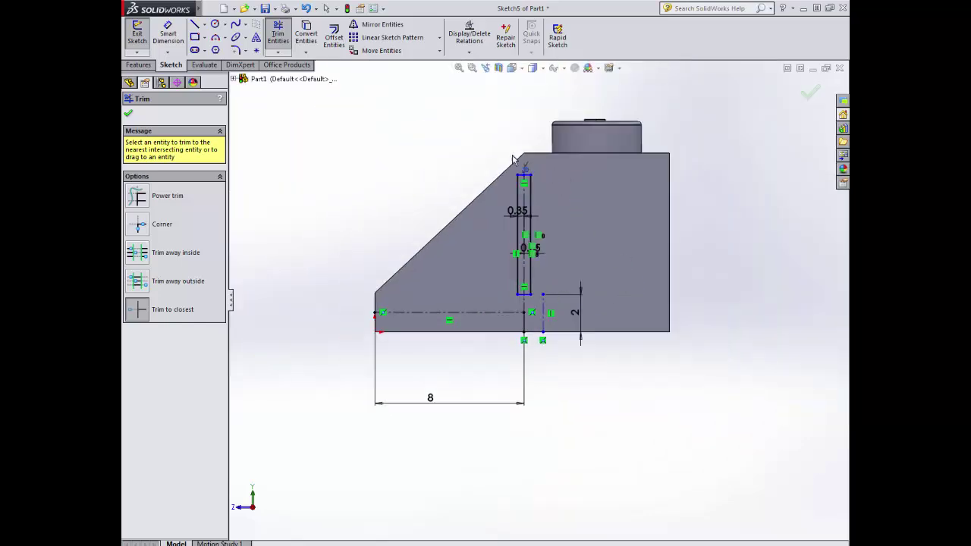
left_click(130, 115)
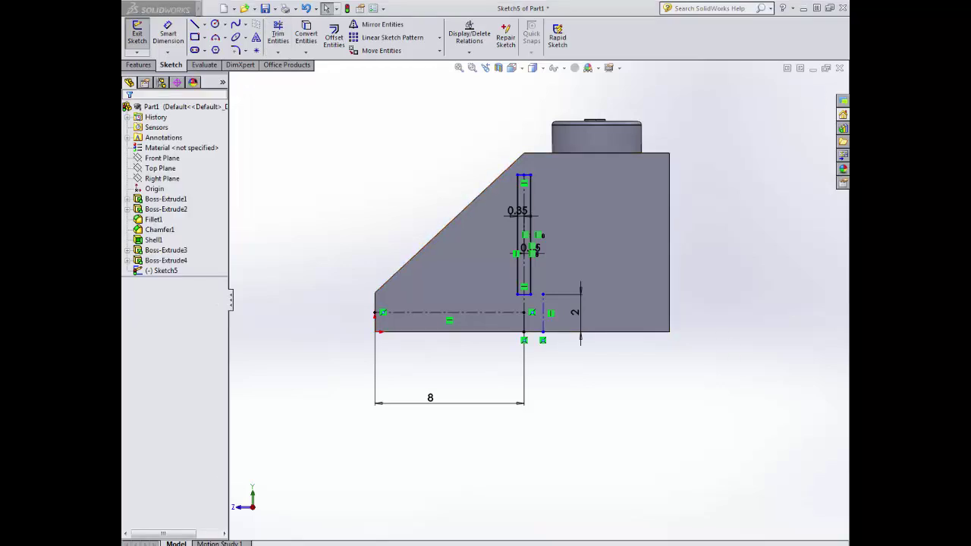
middle_click_drag(489, 256, 576, 263)
Boss-extrude Sketch5's web profile, reversed into the brick, with End Condition Through All
left_click(139, 65)
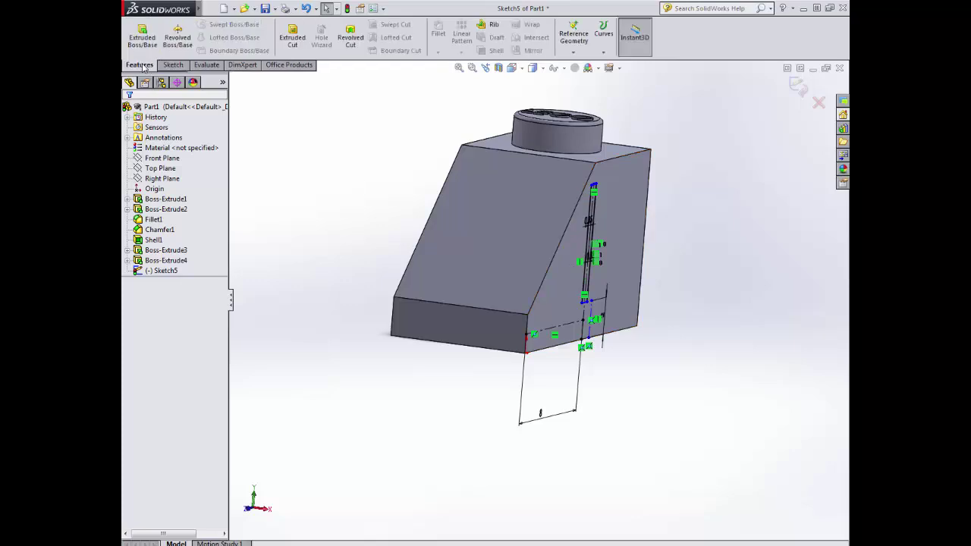
left_click(146, 33)
mouse_move(433, 210)
middle_mouse_down()
mouse_move(448, 180)
mouse_move(385, 184)
mouse_move(713, 322)
middle_mouse_up()
left_click_drag(640, 308, 473, 243)
mouse_move(473, 243)
middle_mouse_down()
mouse_move(410, 196)
mouse_move(274, 284)
middle_mouse_up()
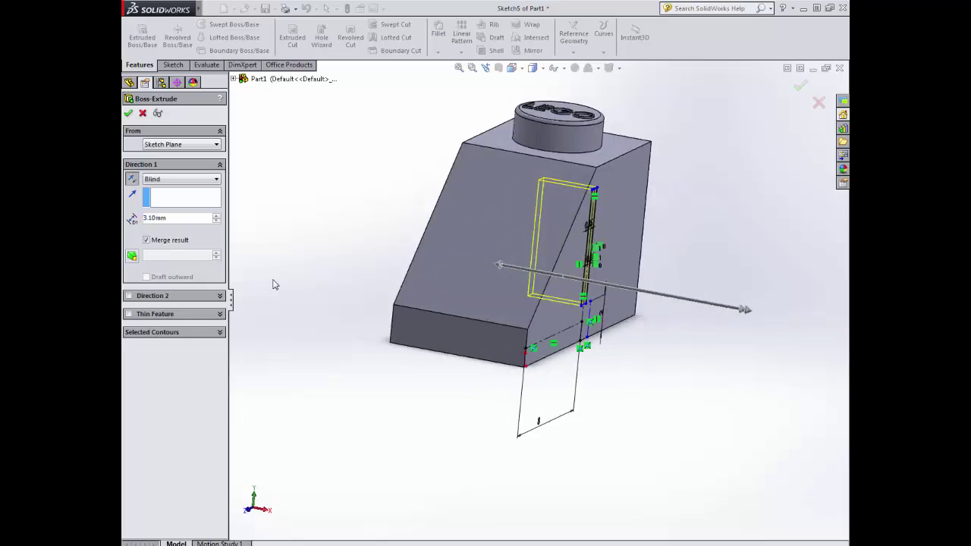
left_click(217, 180)
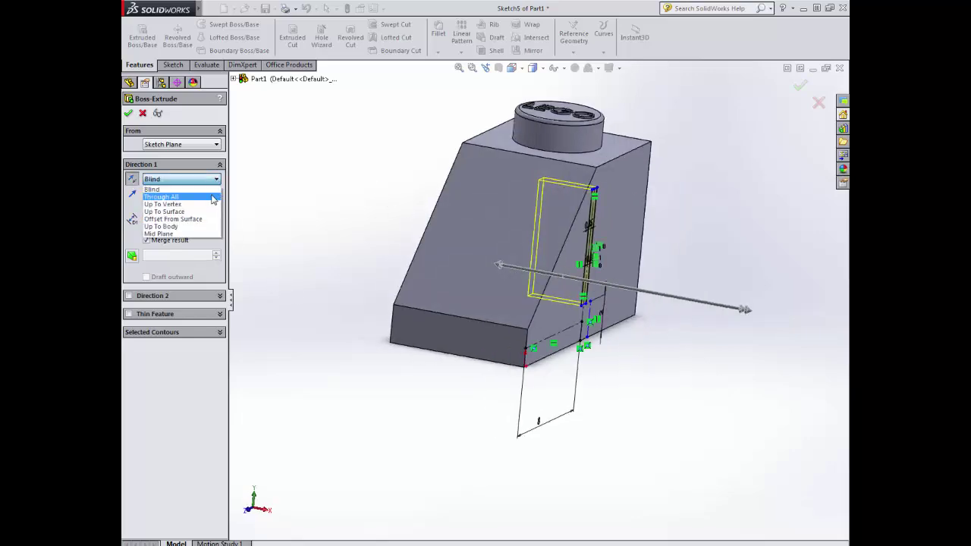
left_click(213, 197)
mouse_move(340, 177)
middle_mouse_down()
mouse_move(377, 179)
mouse_move(353, 171)
middle_mouse_up()
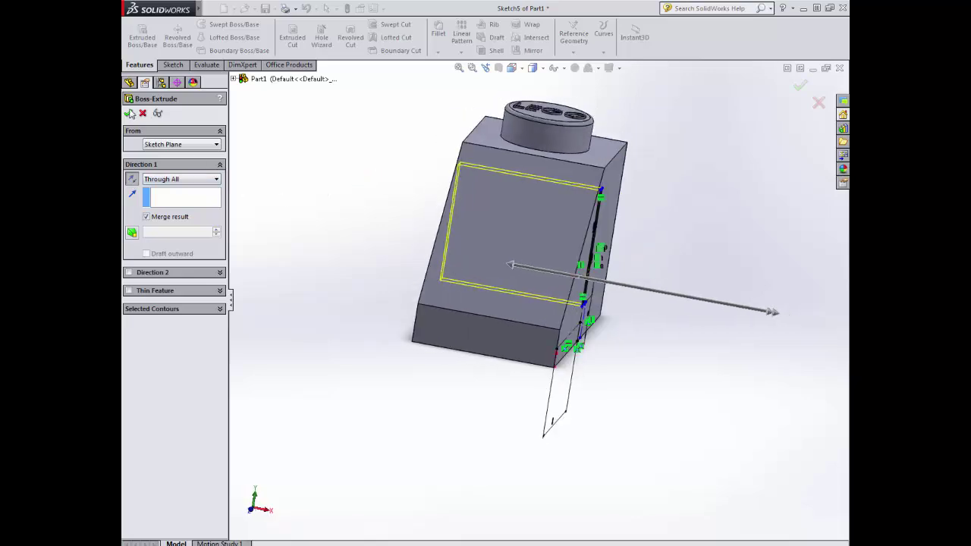
key("Return")
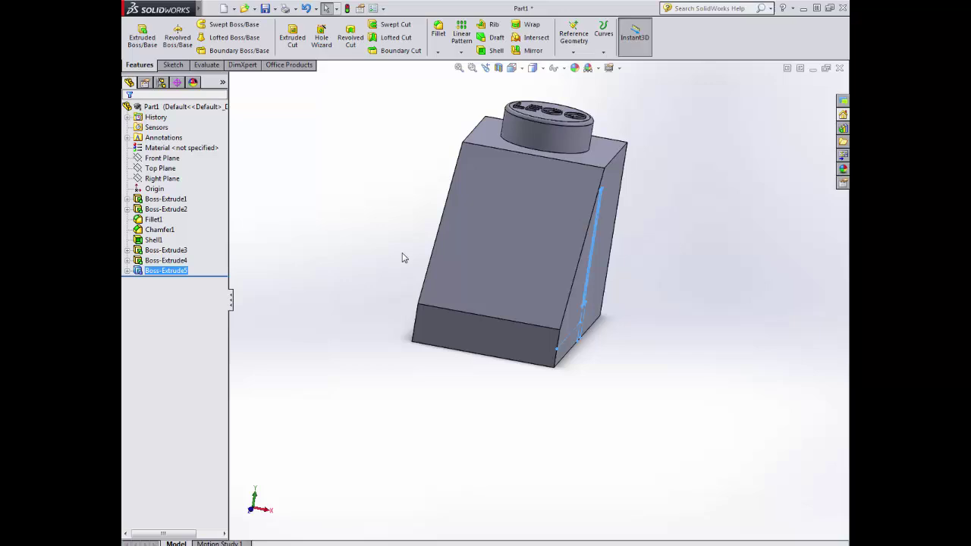
middle_click_drag(401, 256, 362, 230)
Section the part along the Right Plane at 6.00 mm offset, then close the section view
left_click(498, 67)
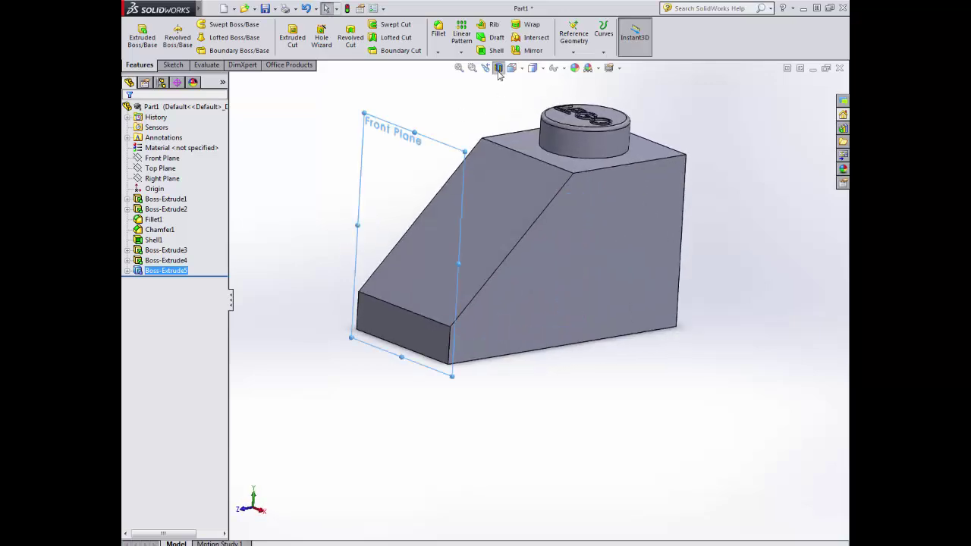
left_click(182, 180)
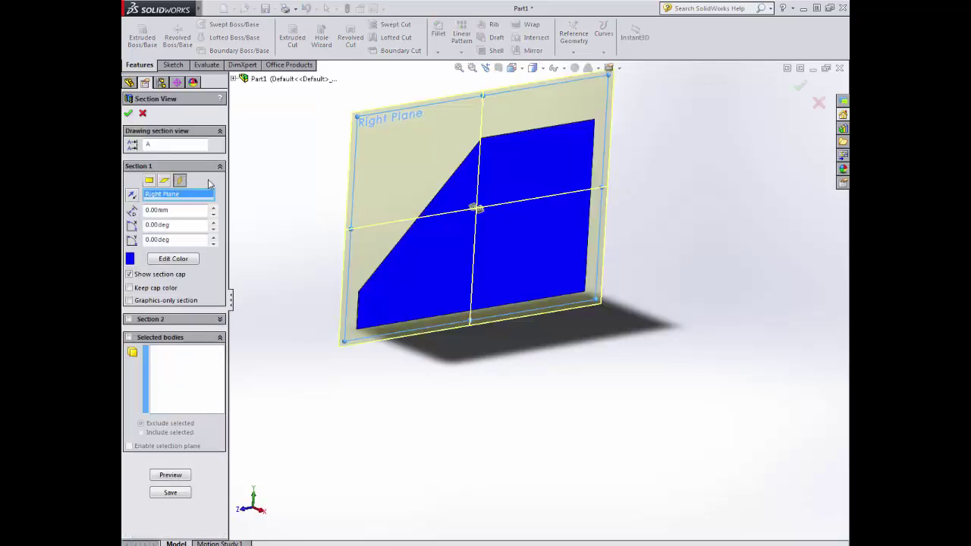
left_click_drag(482, 212, 543, 267)
middle_click_drag(303, 117, 307, 143)
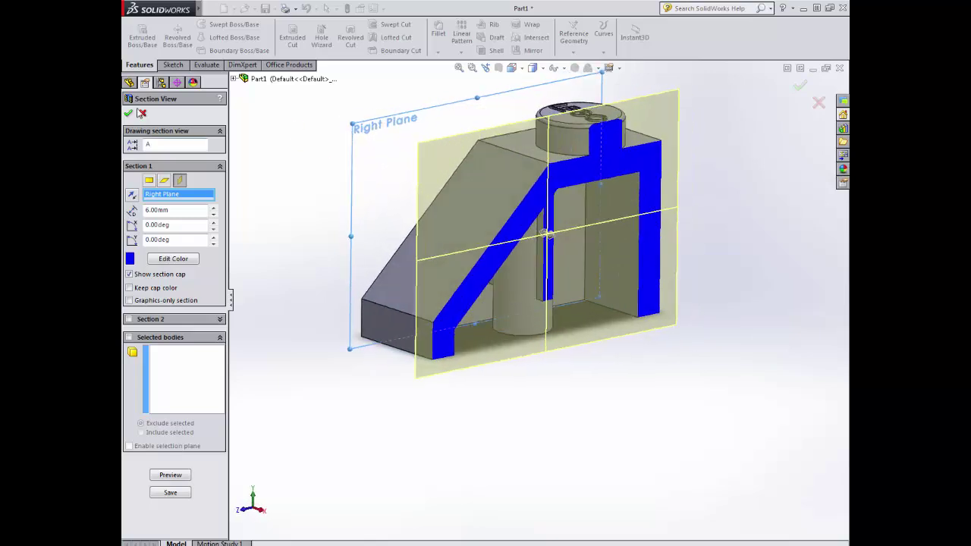
left_click(129, 114)
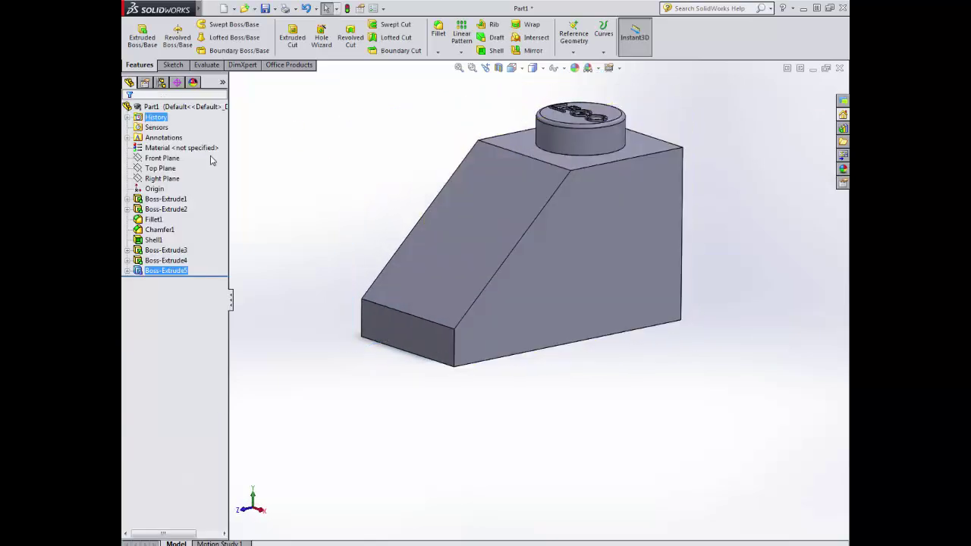
middle_click_drag(546, 369, 646, 415)
Apply the Grill Lighting studio scene to the view
left_click(841, 168)
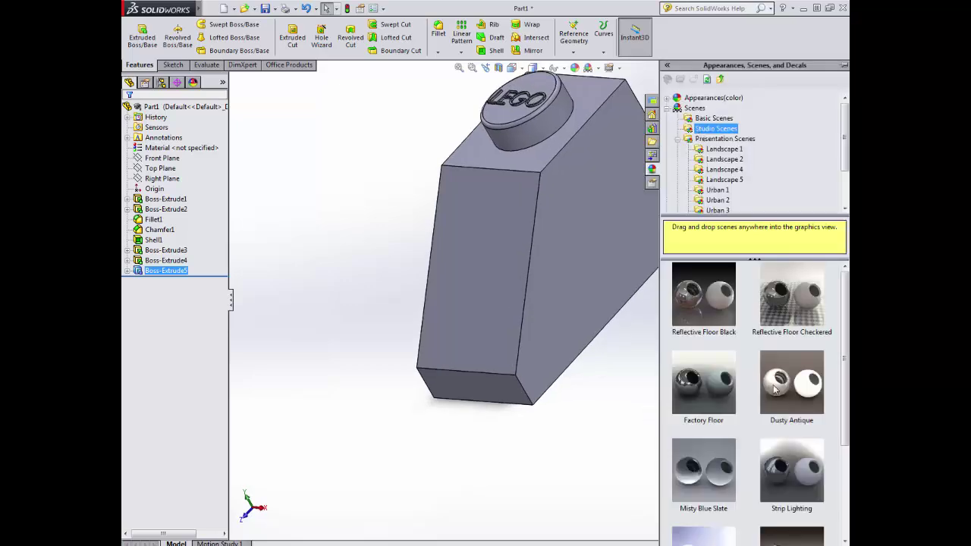
scroll(775, 389, "down", 3)
mouse_move(775, 389)
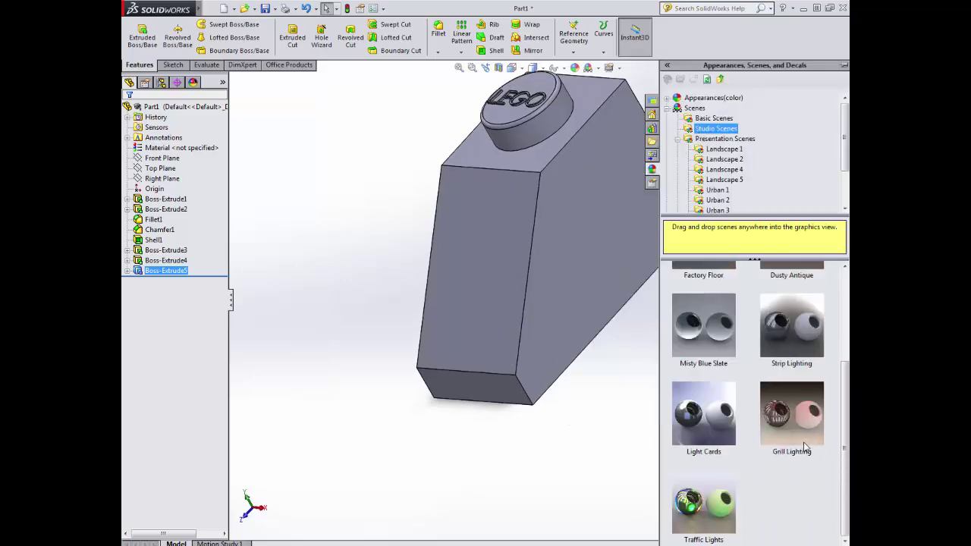
left_click_drag(805, 447, 589, 473)
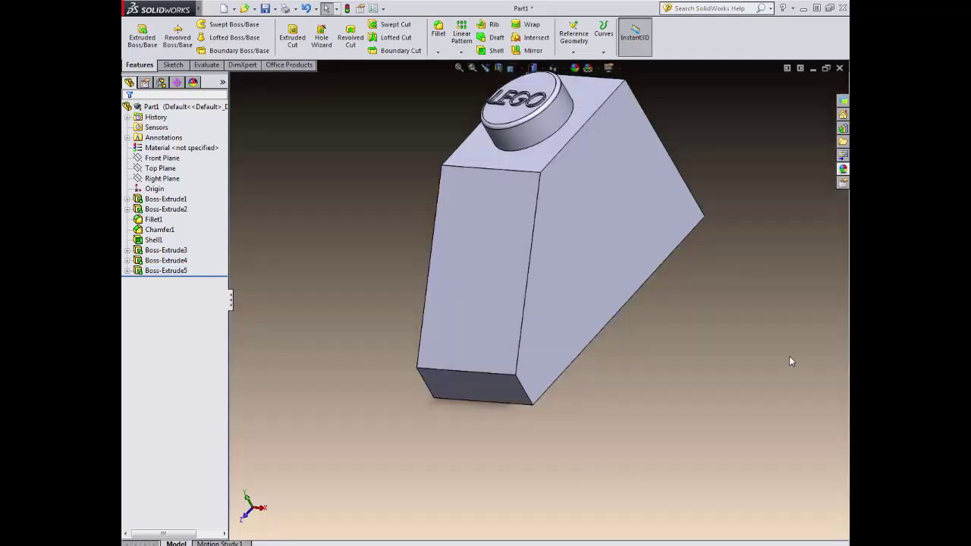
Apply red high gloss plastic from Appearances > Plastic > High Gloss to the whole part
left_click(842, 168)
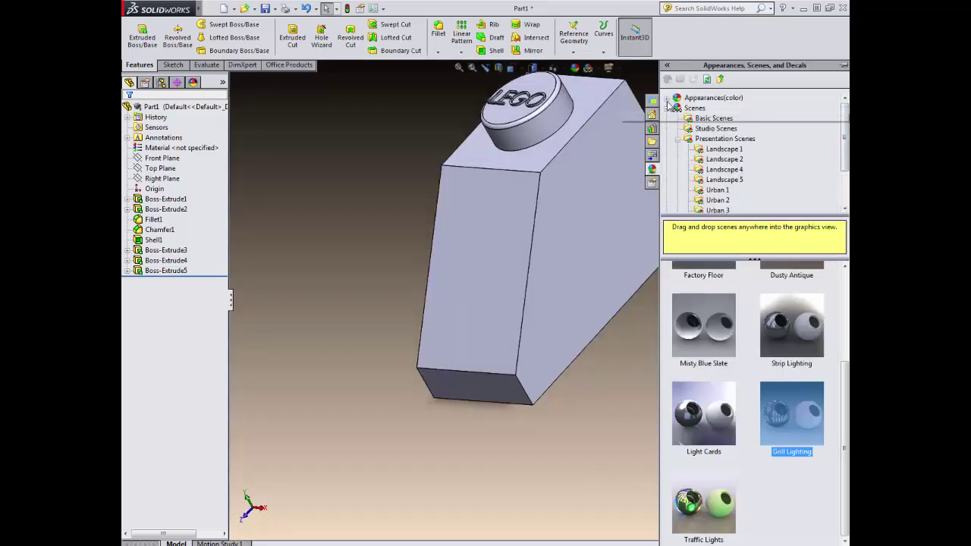
left_click(668, 111)
left_click(668, 101)
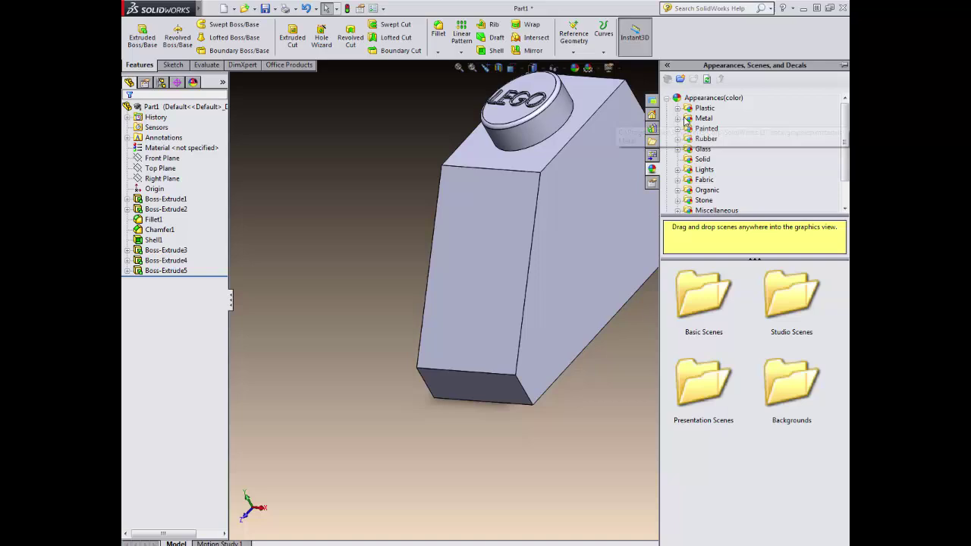
left_click(678, 110)
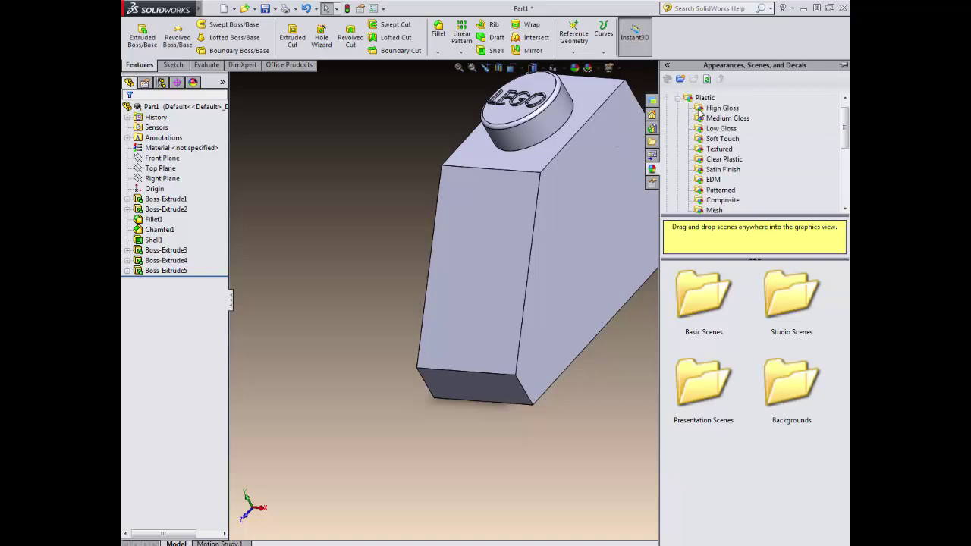
left_click(699, 110)
scroll(805, 424, "down", 2)
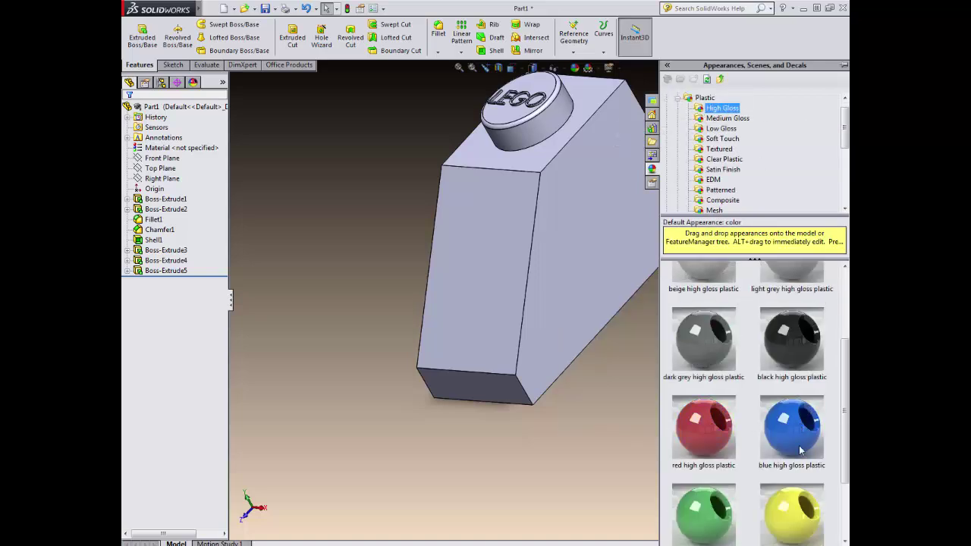
left_click_drag(724, 430, 569, 268)
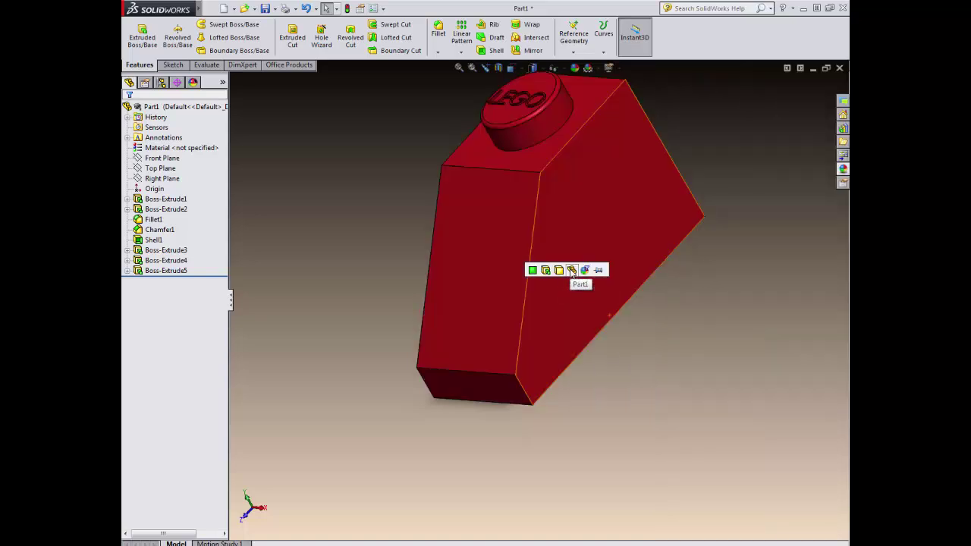
left_click(571, 271)
middle_click_drag(700, 368, 726, 405)
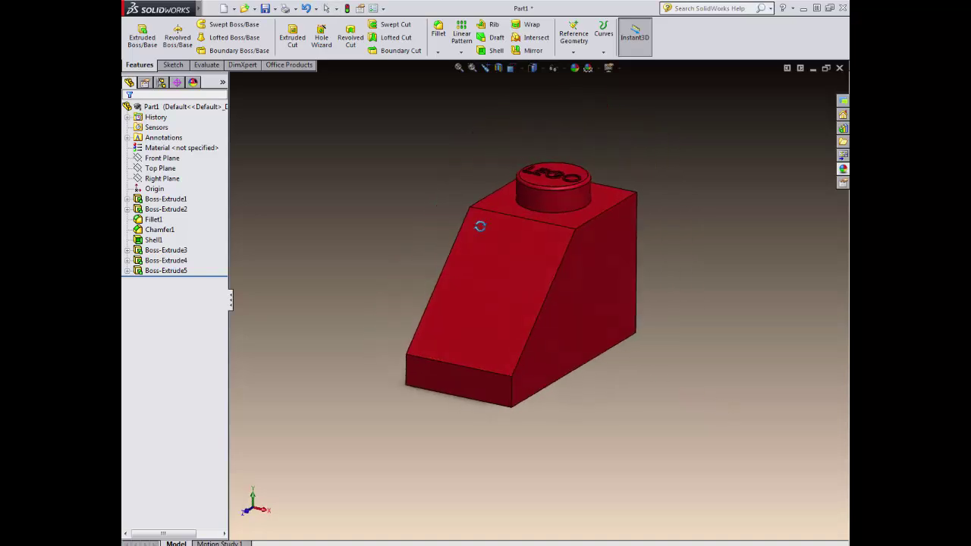